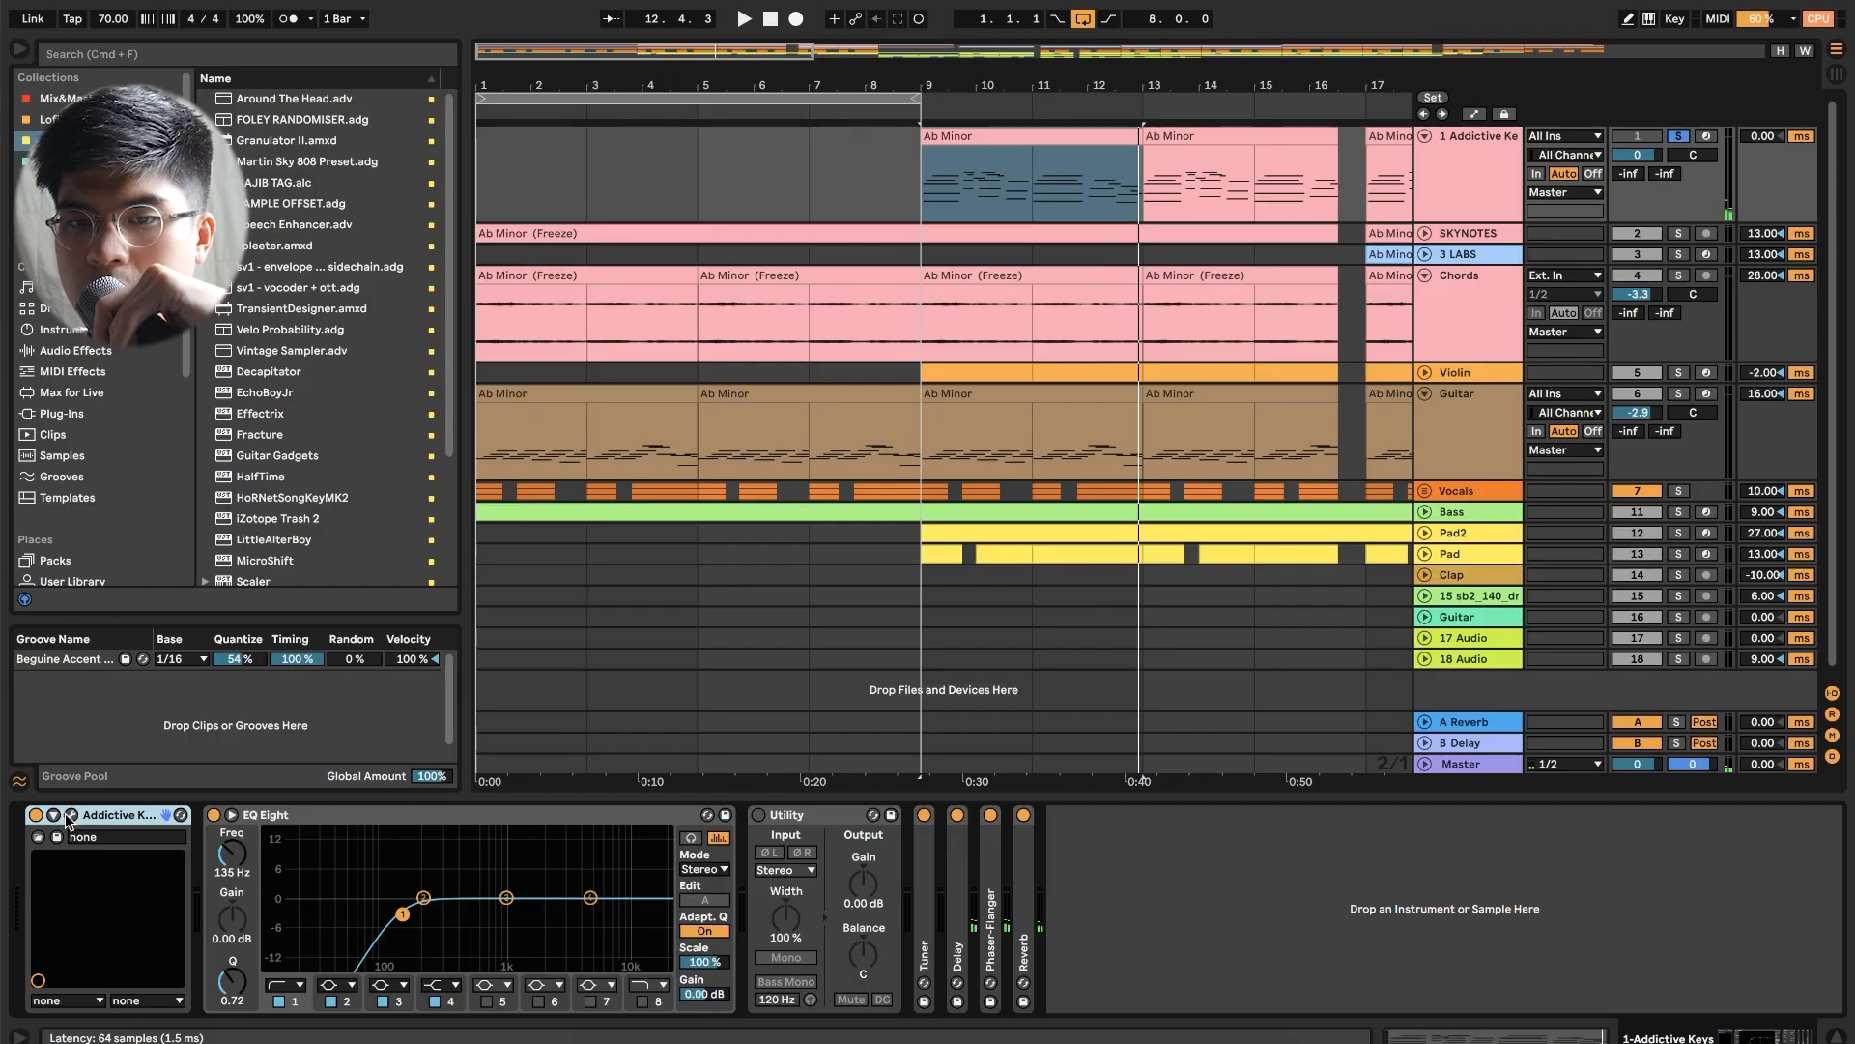
# Step: Inspect the Mark One instrument in the Addictive Keys plugin on the keys track, and close its window
pyautogui.click(71, 814)
pyautogui.click(828, 796)
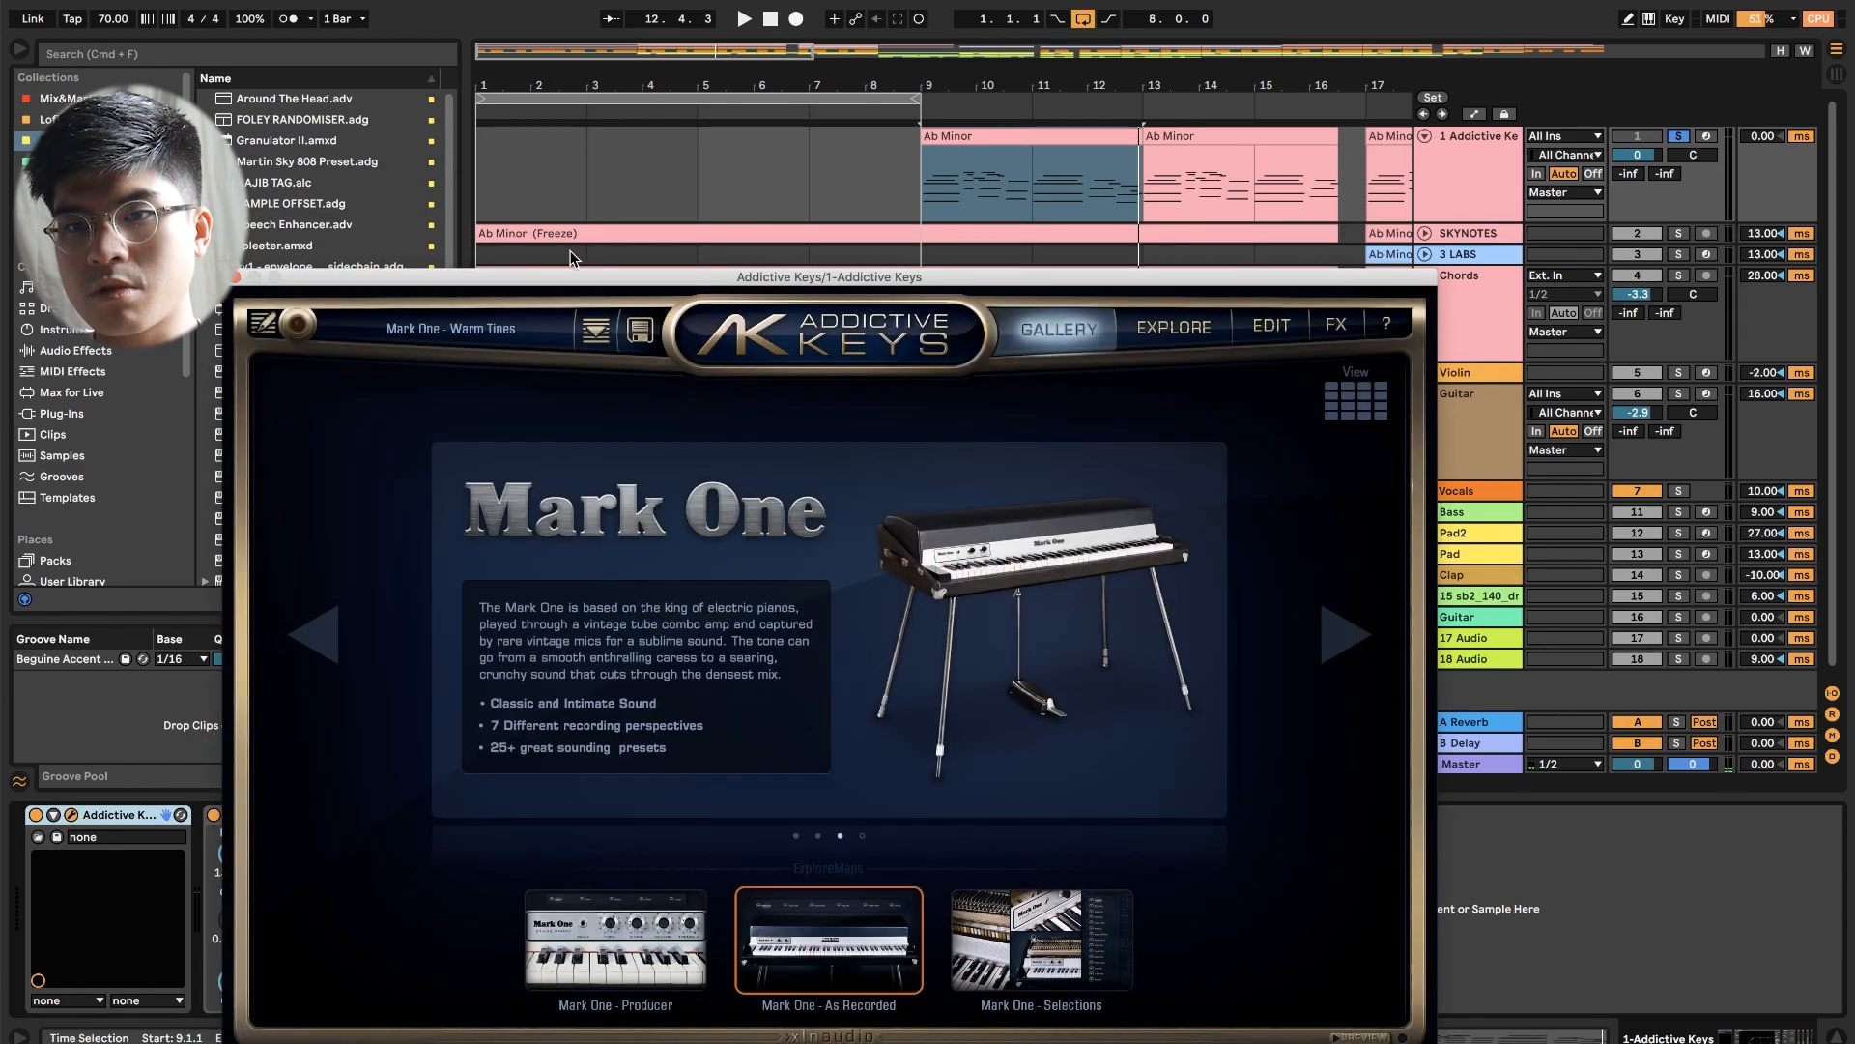
pyautogui.moveTo(576, 286); pyautogui.dragTo(762, 186)
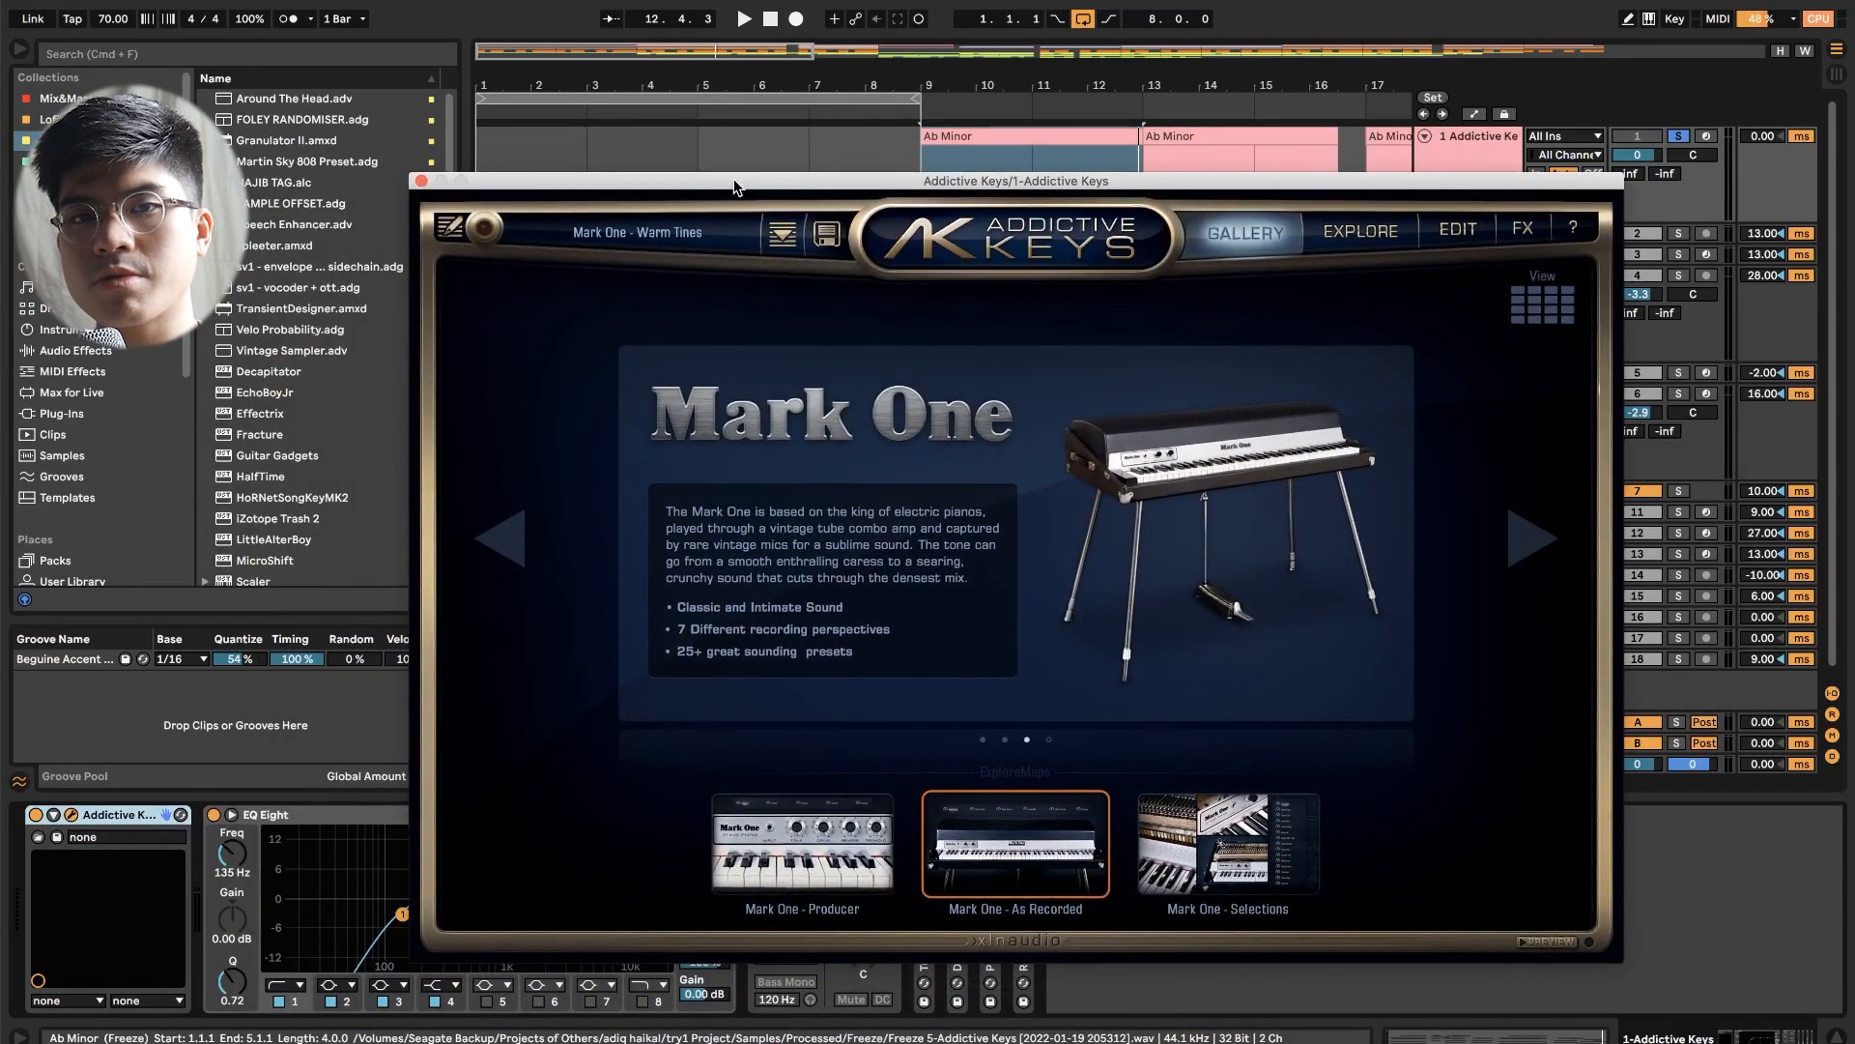
pyautogui.click(421, 182)
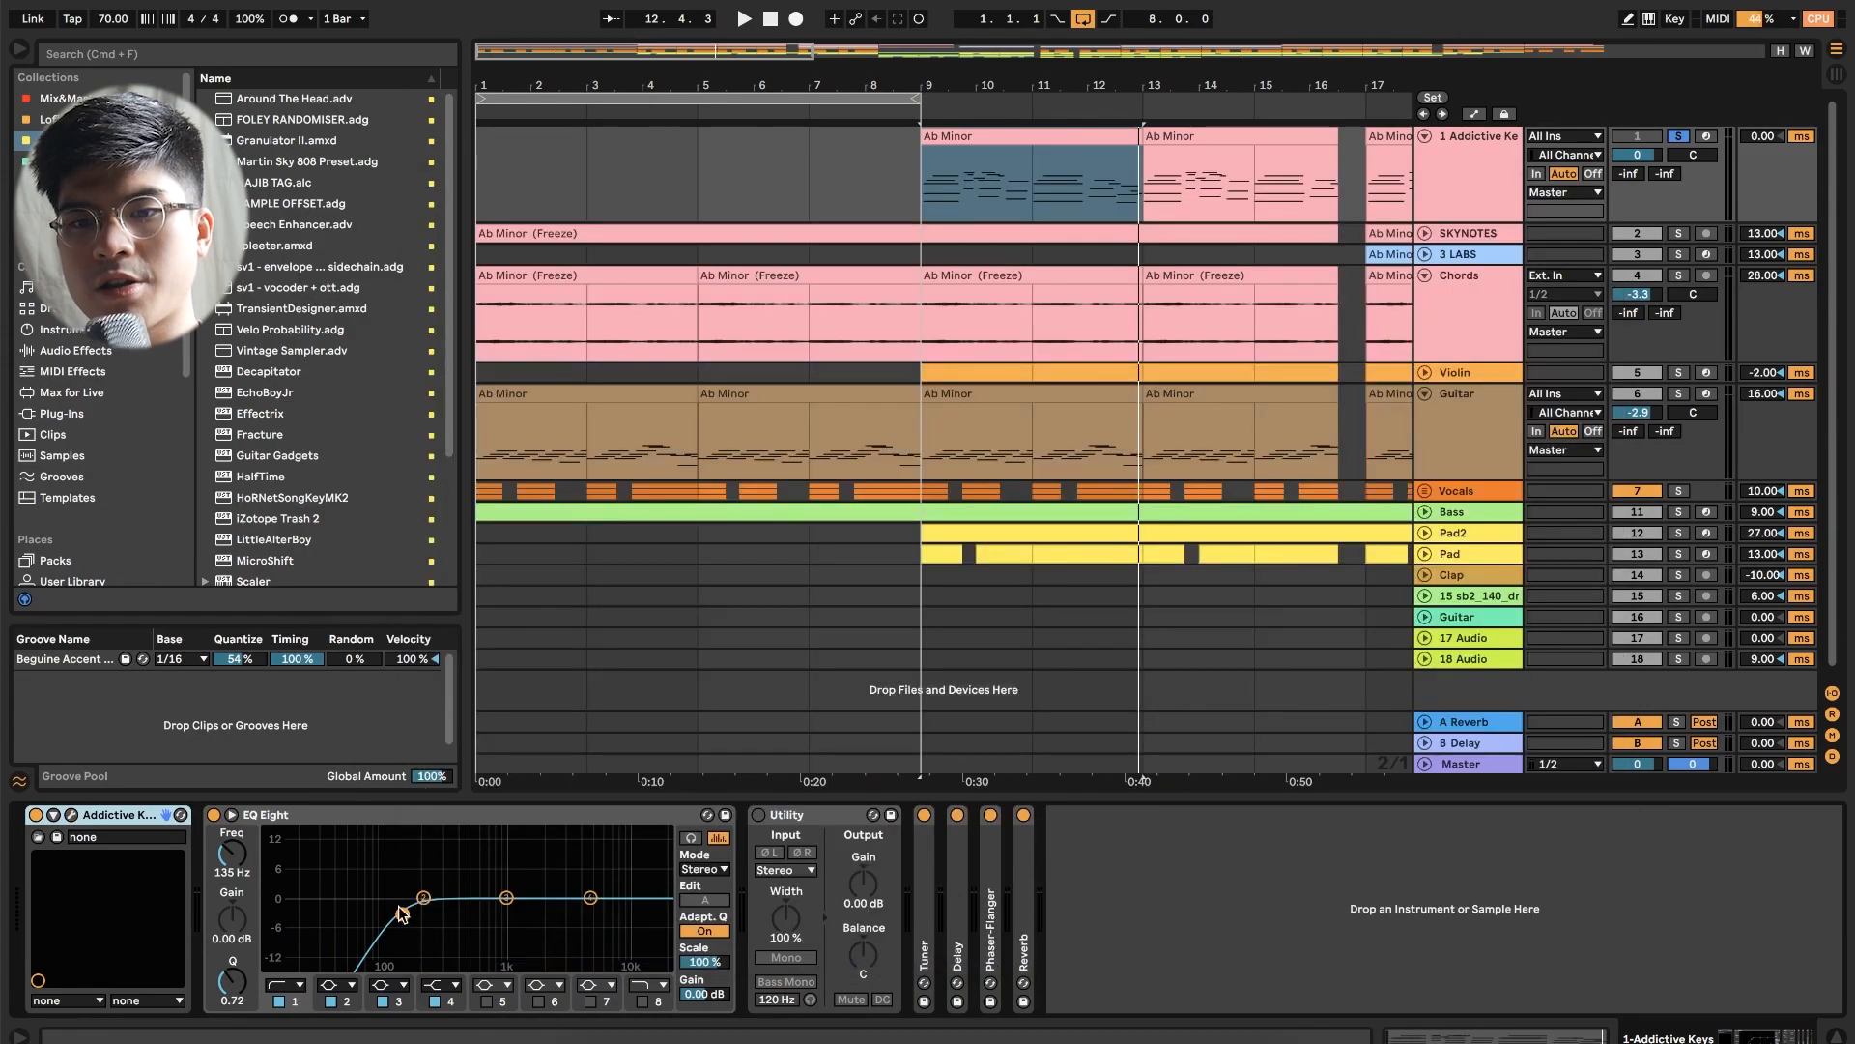
# Step: Unfold the Delay, Phaser-Flanger and Reverb devices in the Addictive Keys track's effect chain
pyautogui.doubleClick(918, 895)
pyautogui.doubleClick(1080, 822)
pyautogui.doubleClick(960, 855)
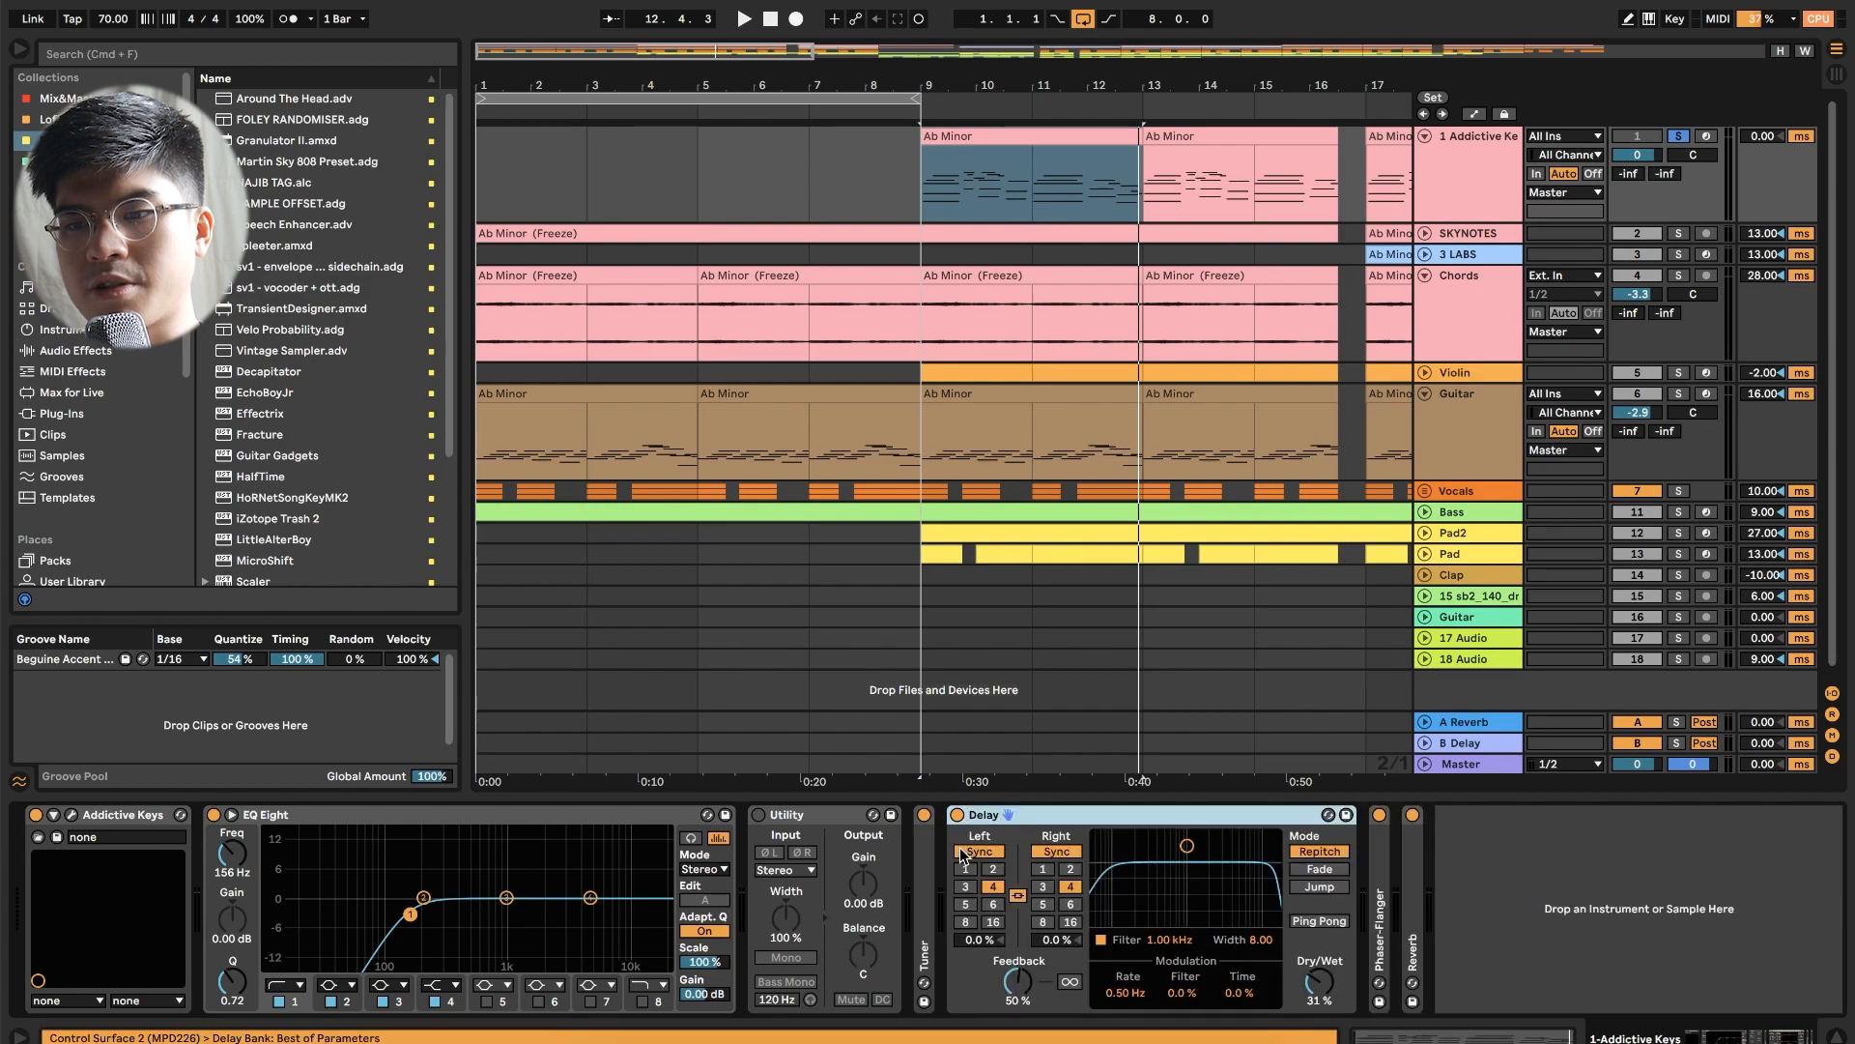
pyautogui.doubleClick(1381, 869)
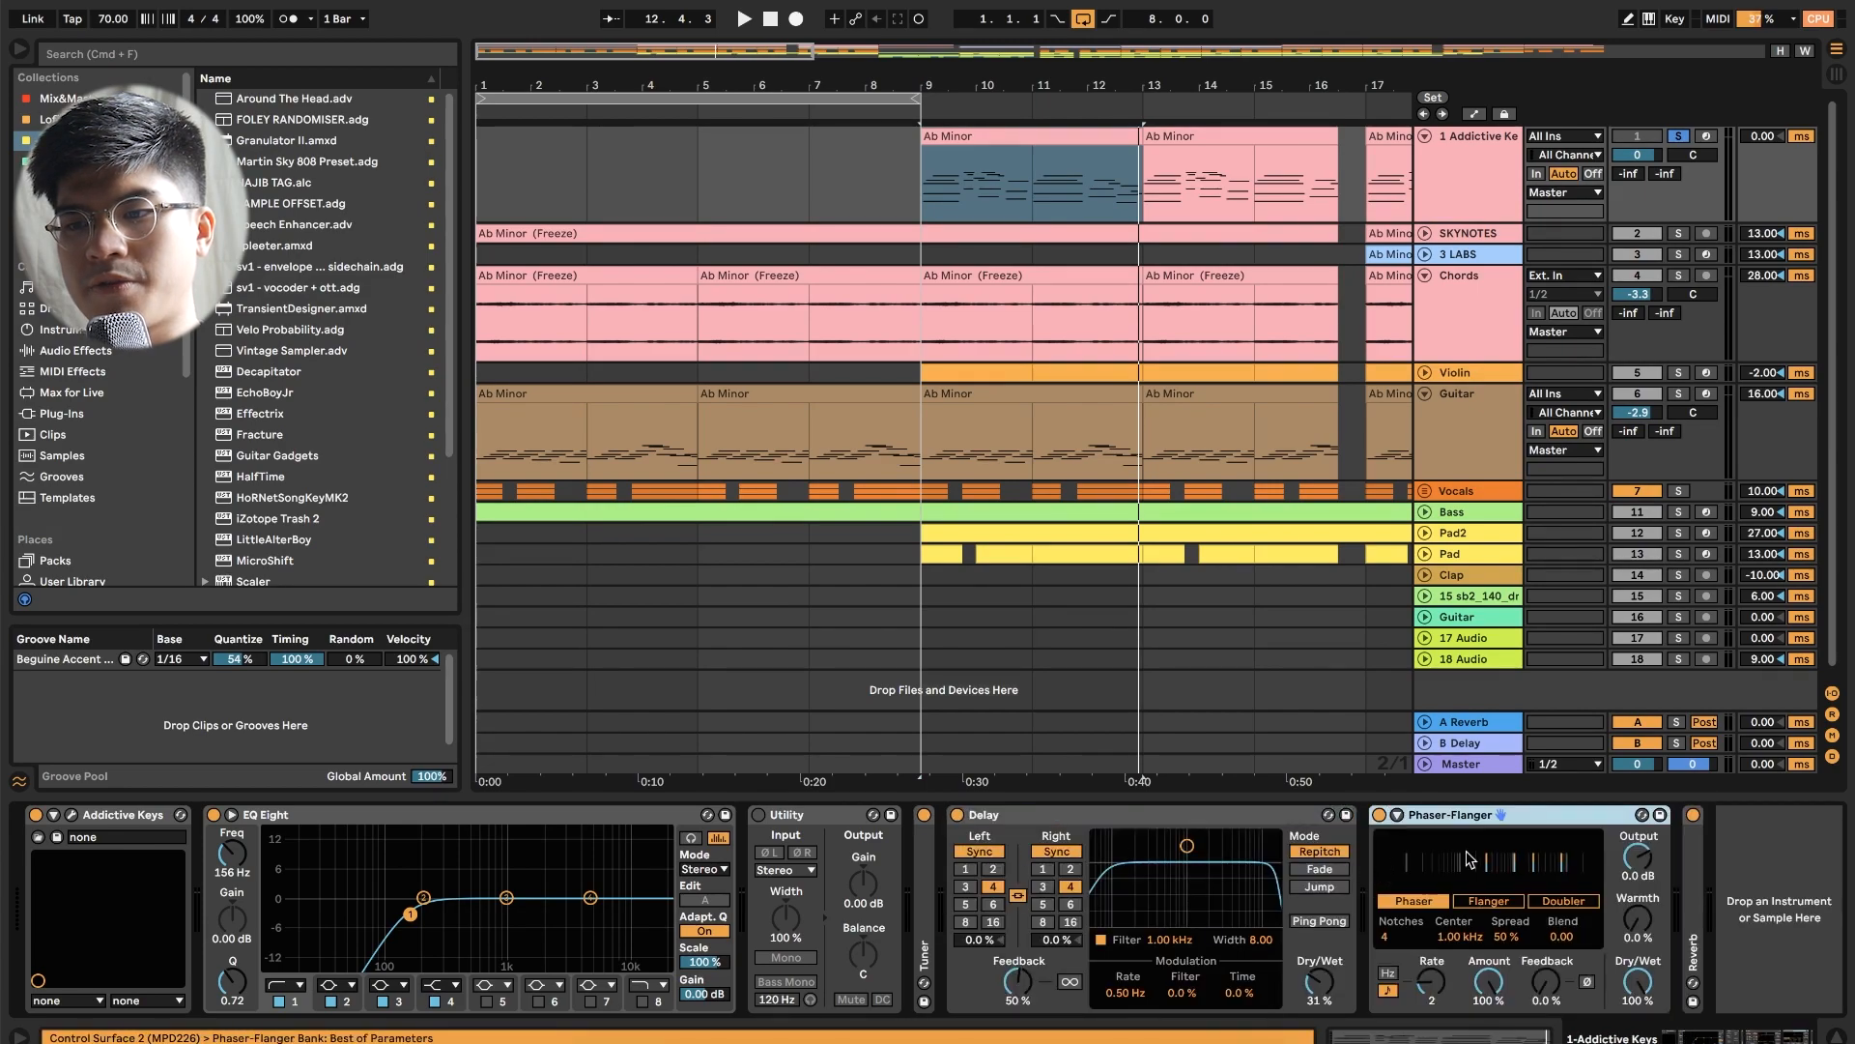
pyautogui.doubleClick(1691, 866)
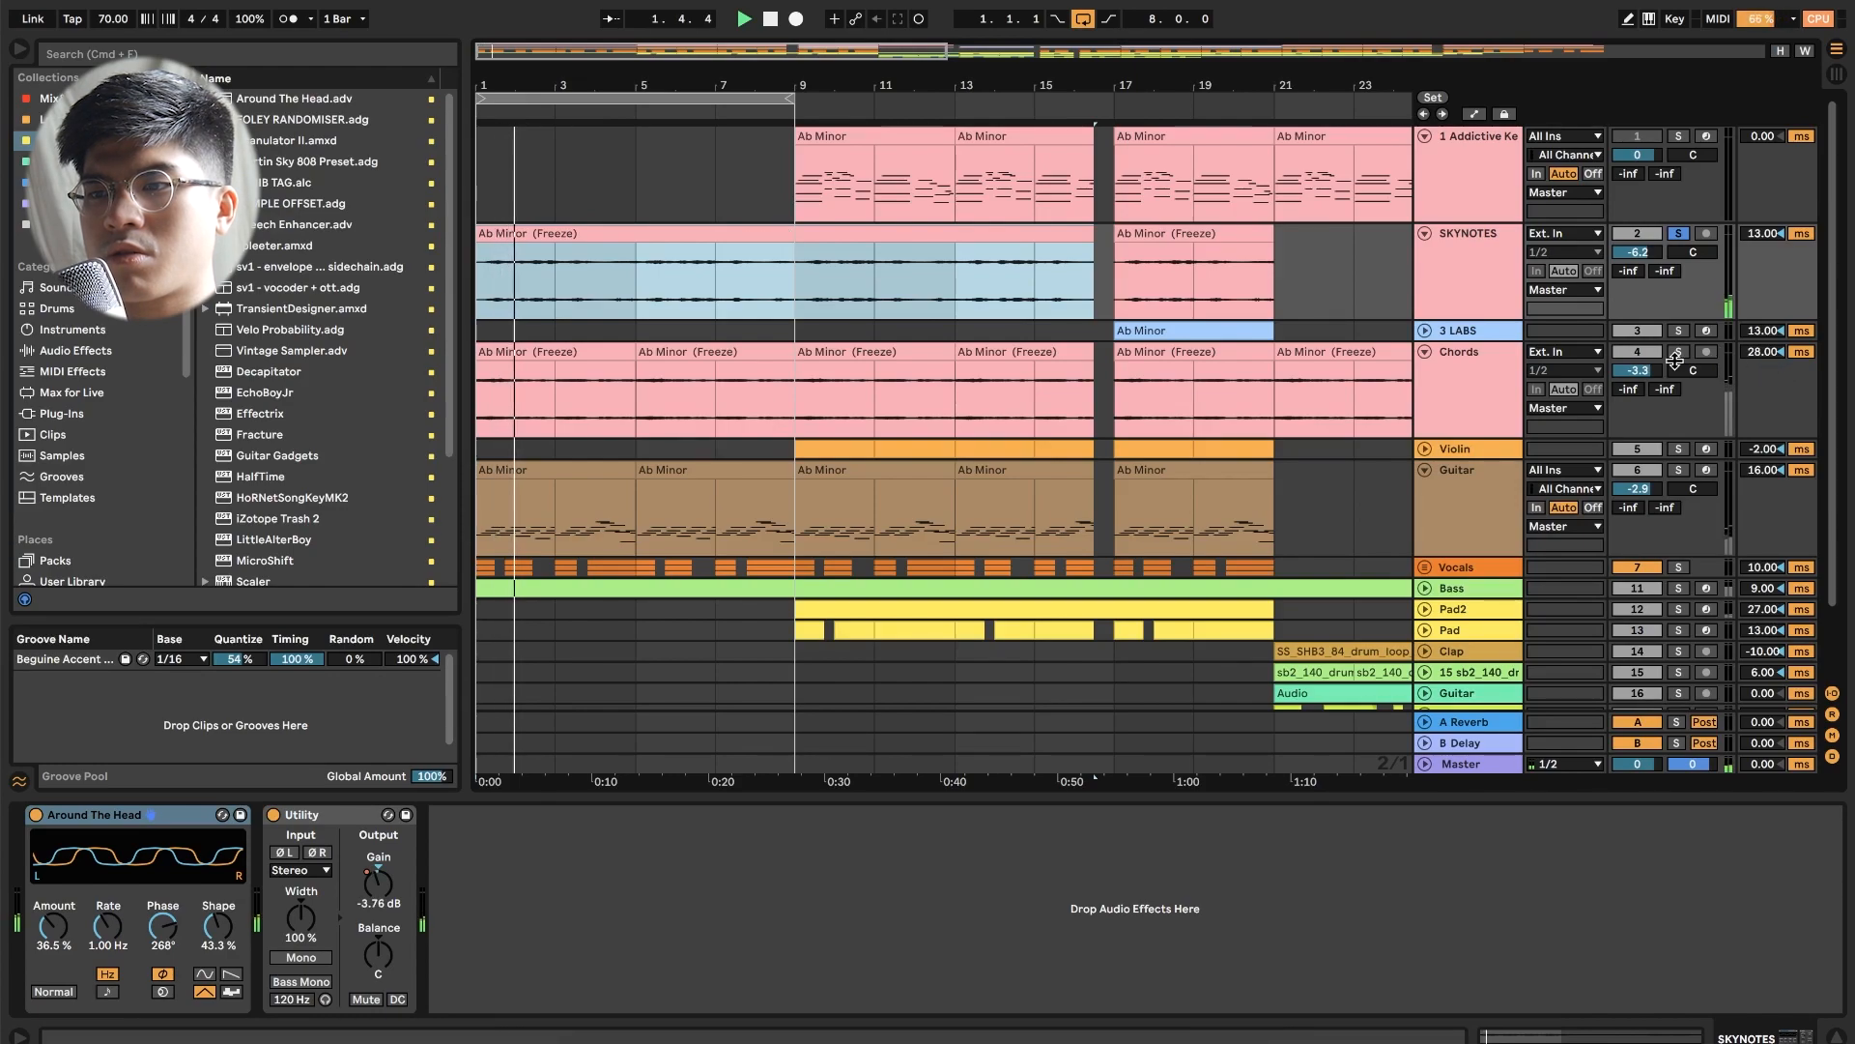
# Step: Solo the Chords track and display its device chain
pyautogui.click(1676, 354)
pyautogui.click(1435, 386)
pyautogui.click(1435, 383)
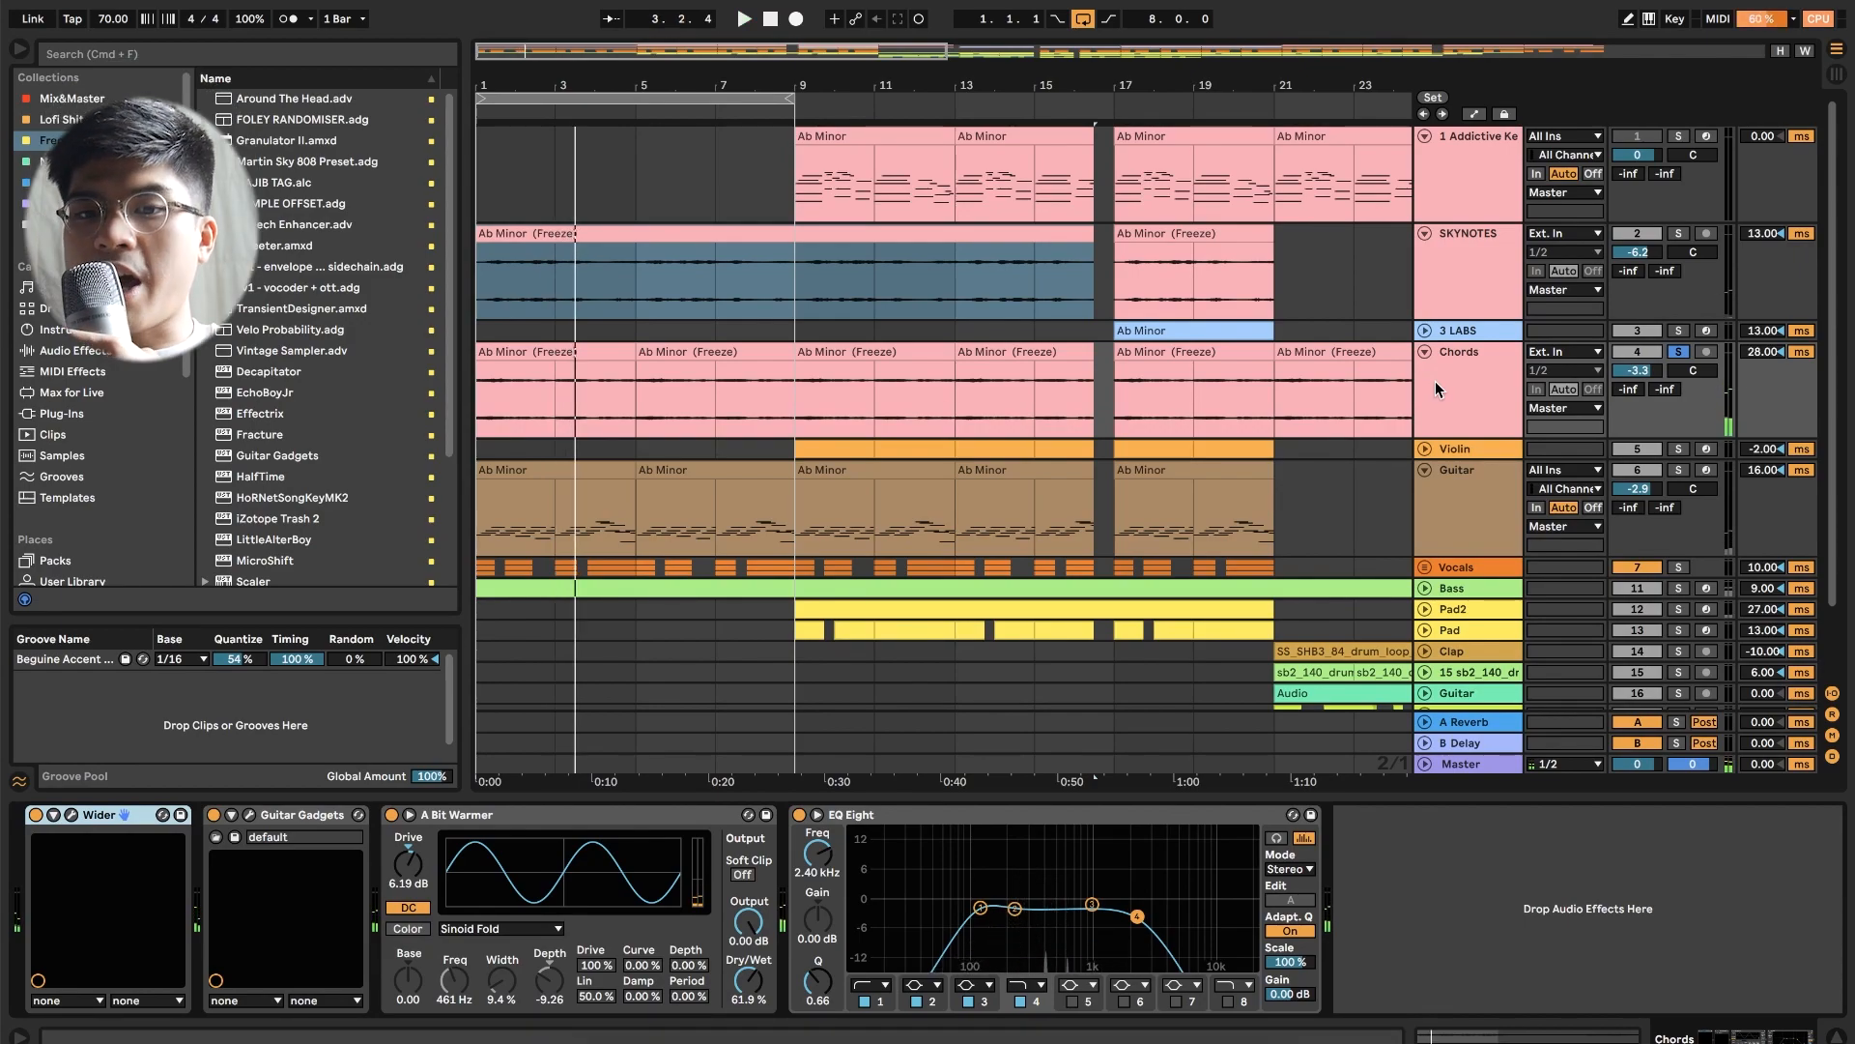
# Step: Inspect the Wider plugin's setting on the Chords track and close its window
pyautogui.click(71, 816)
pyautogui.click(72, 816)
pyautogui.click(72, 816)
pyautogui.moveTo(611, 316); pyautogui.dragTo(937, 340)
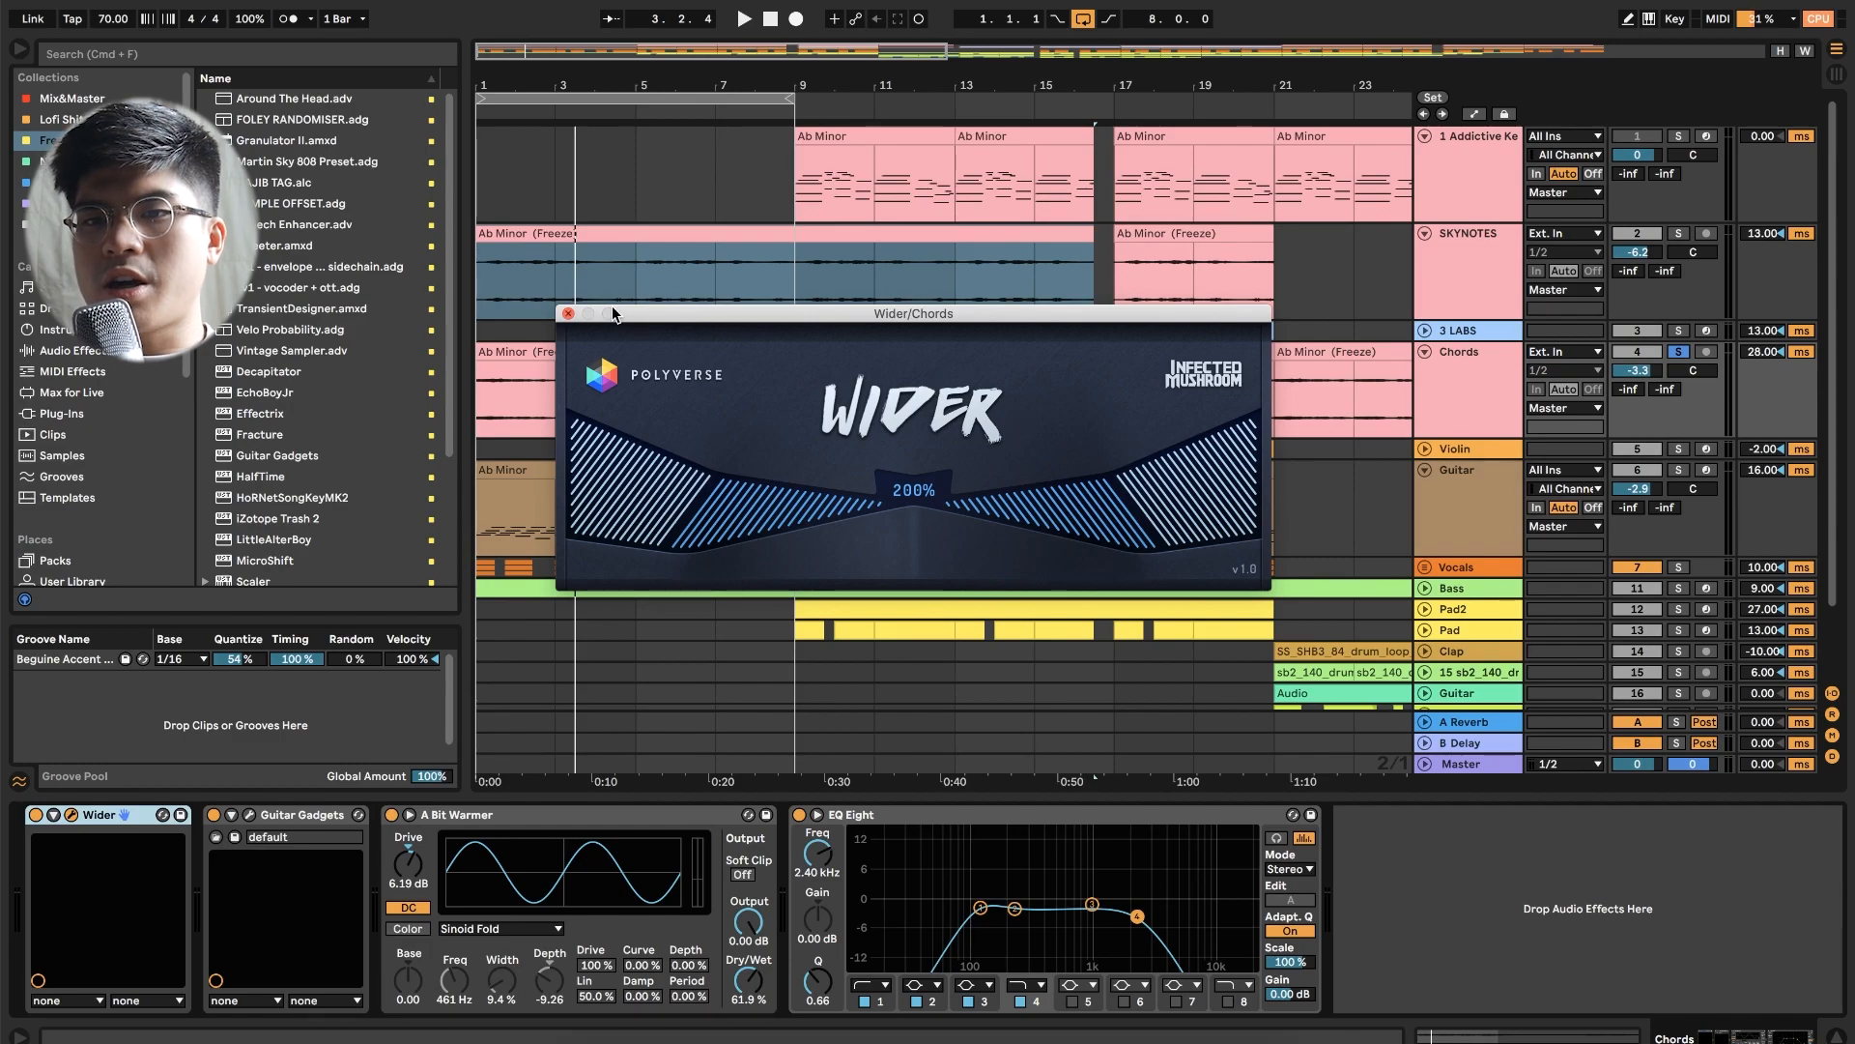
pyautogui.click(569, 315)
# Step: Inspect the Guitar Gadgets preset and pedal settings on the Chords track, and close the plugin window
pyautogui.click(251, 816)
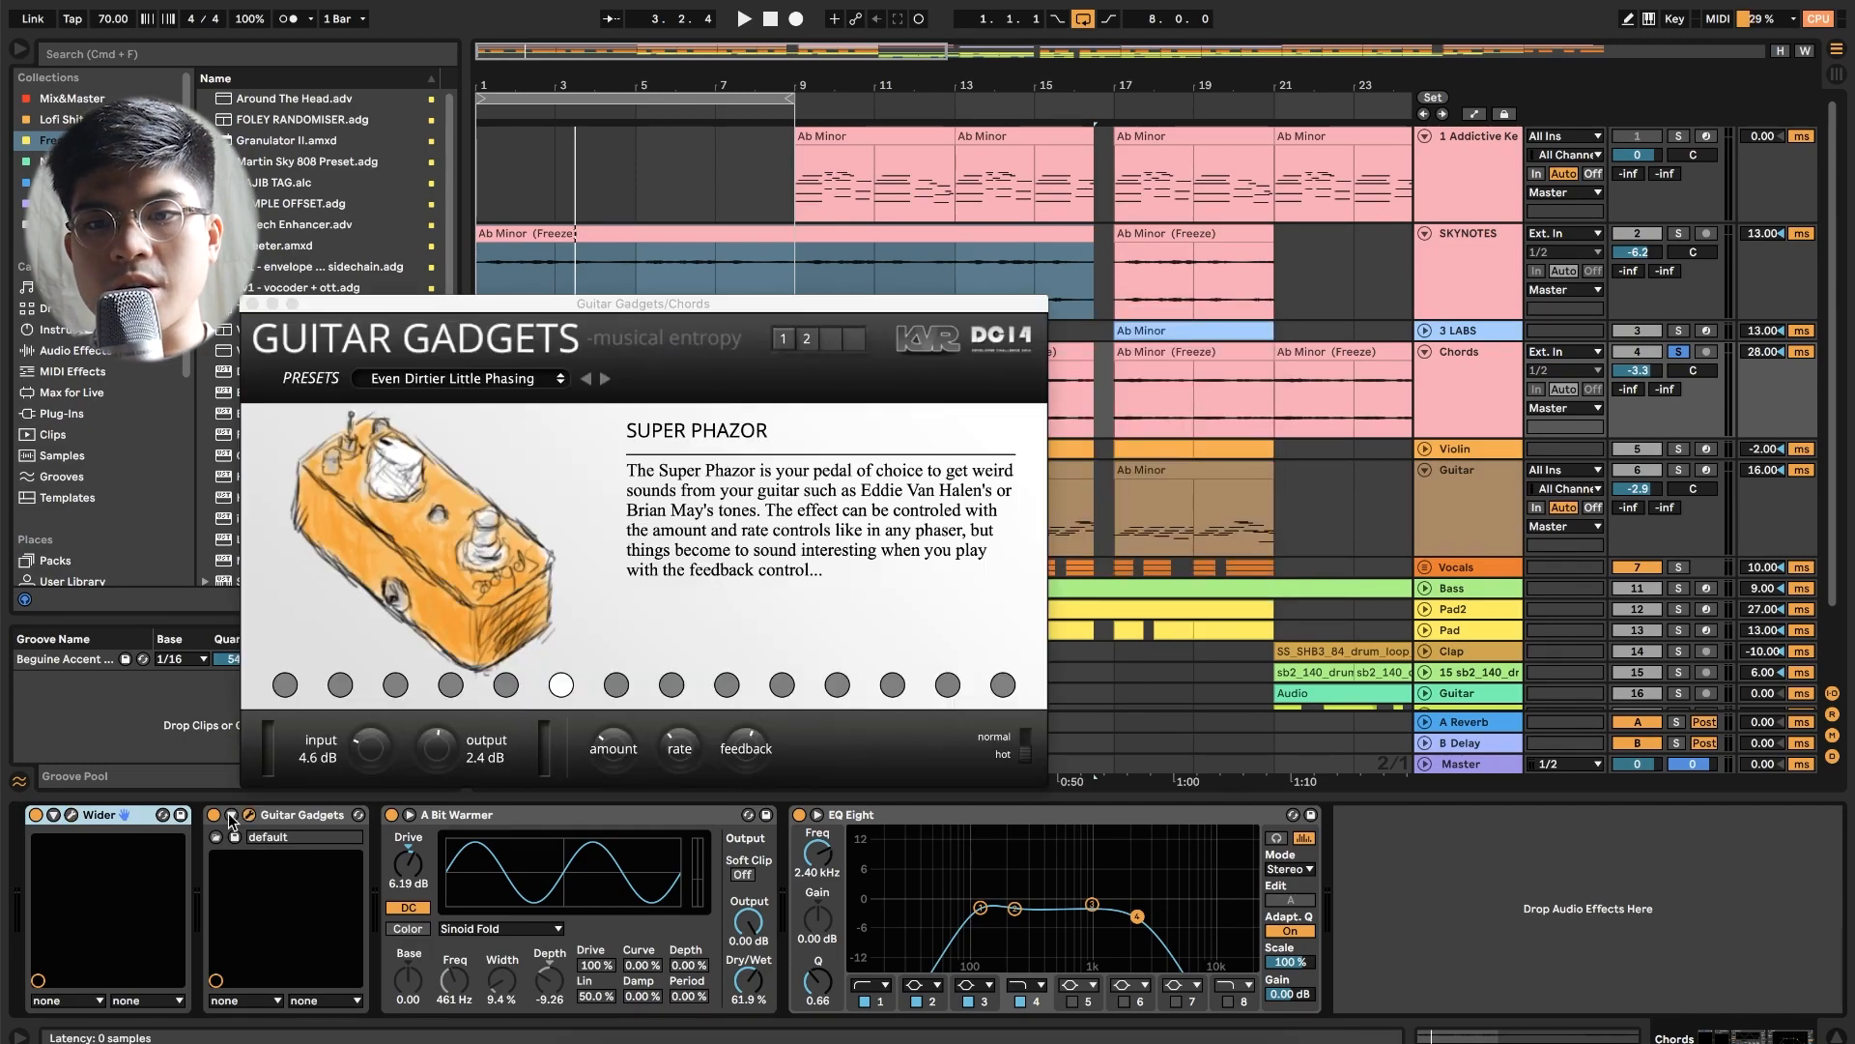
pyautogui.moveTo(506, 307); pyautogui.dragTo(578, 237)
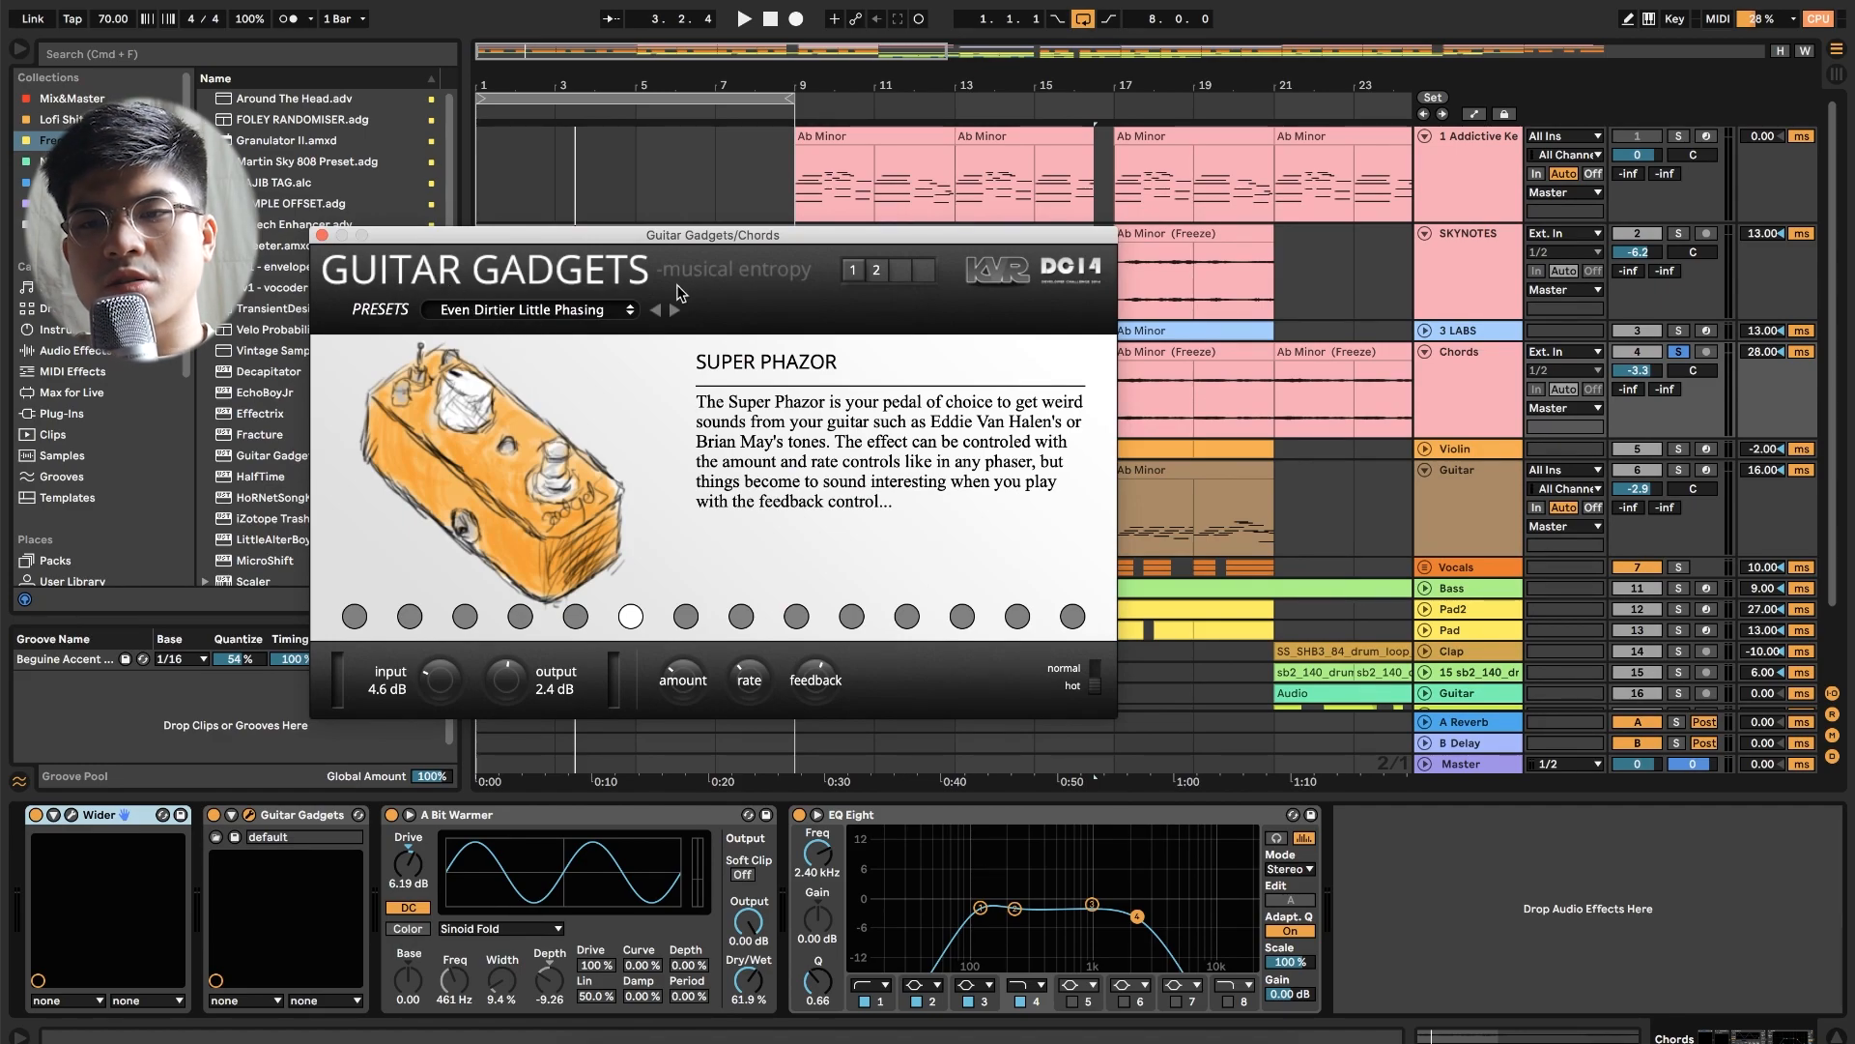
pyautogui.moveTo(705, 236); pyautogui.dragTo(892, 239)
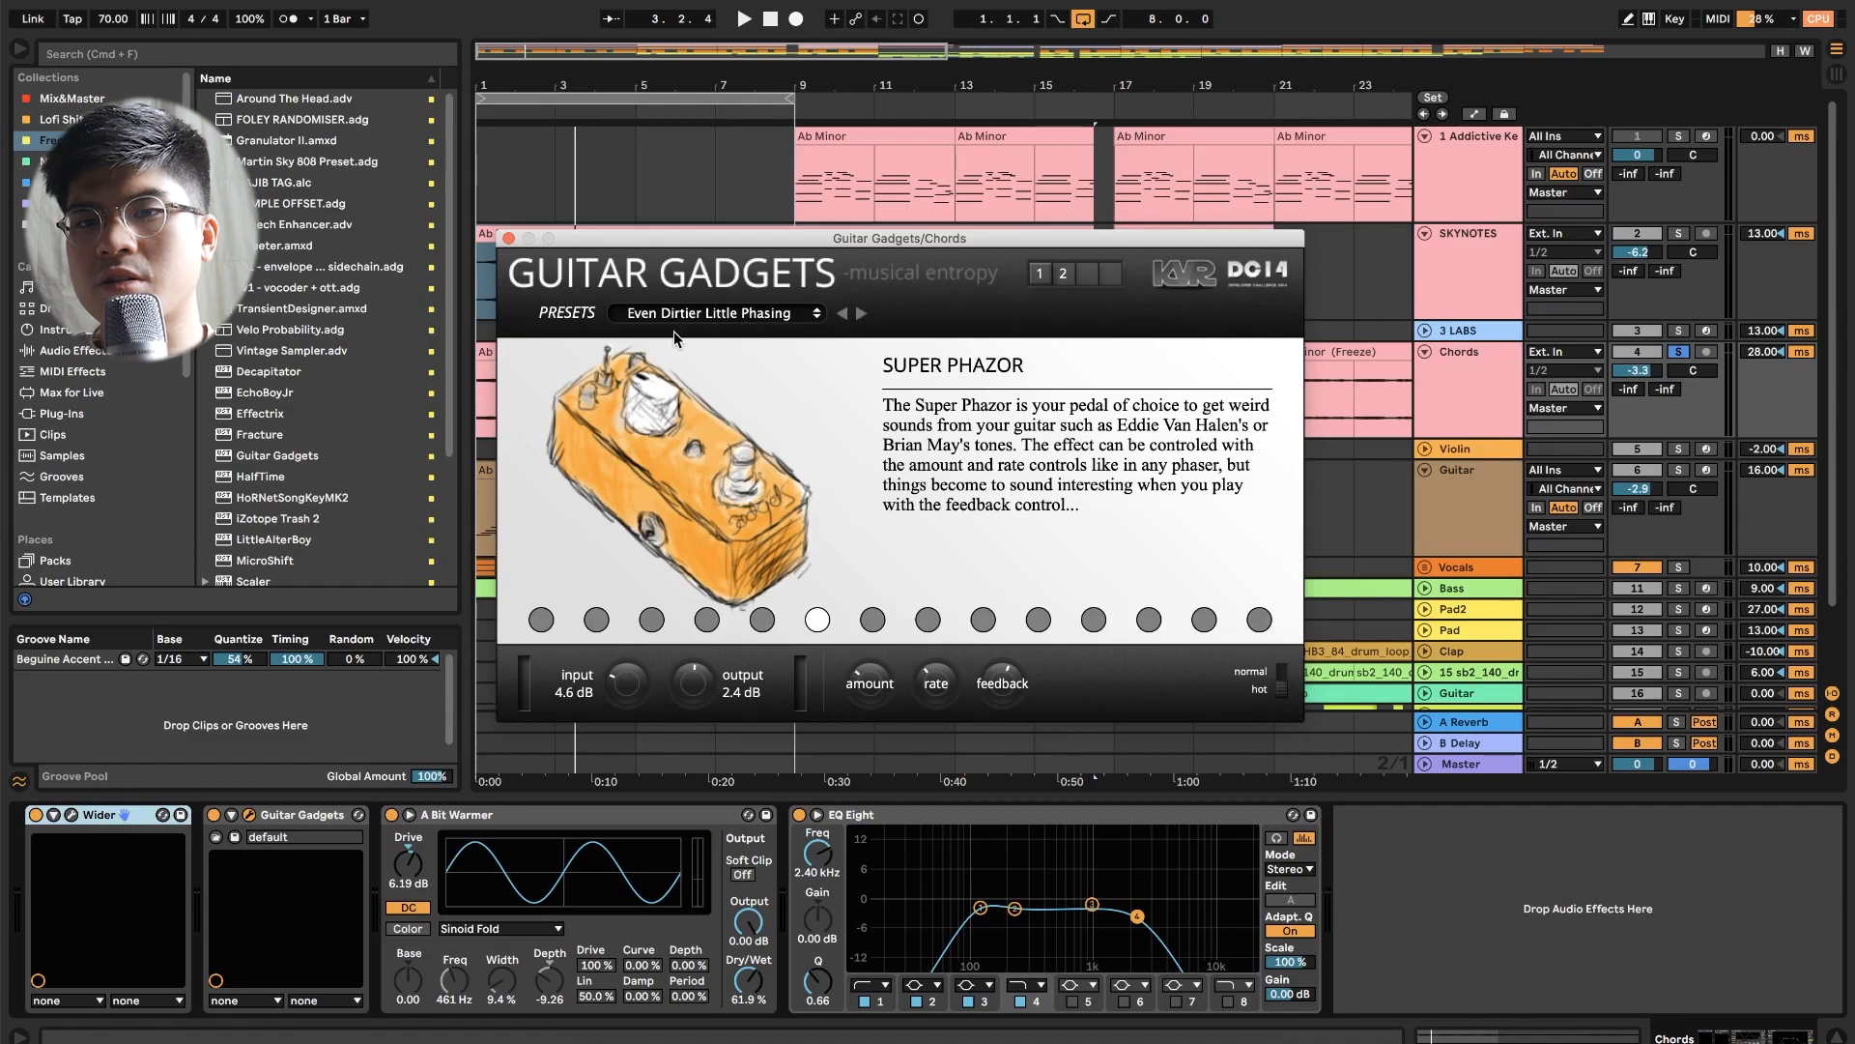
pyautogui.click(509, 238)
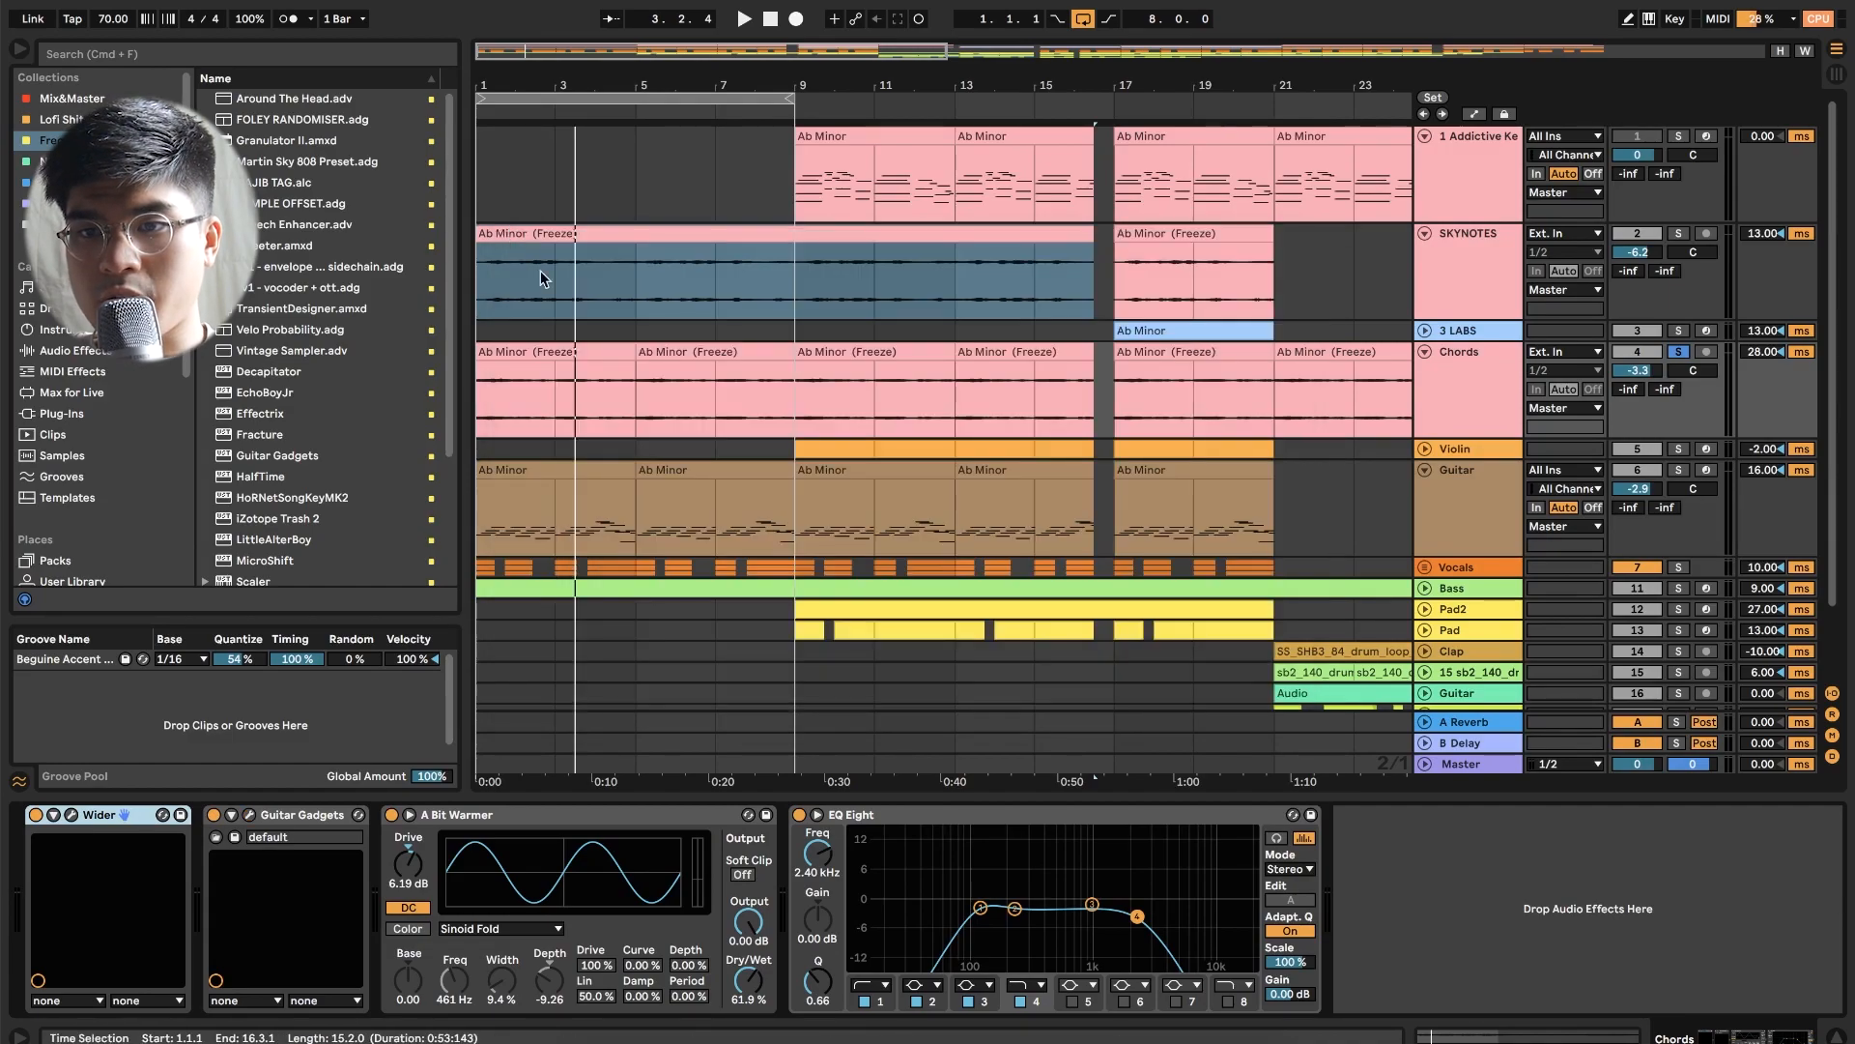
# Step: Select the first frozen Chords clip and audition the arrangement
pyautogui.click(592, 348)
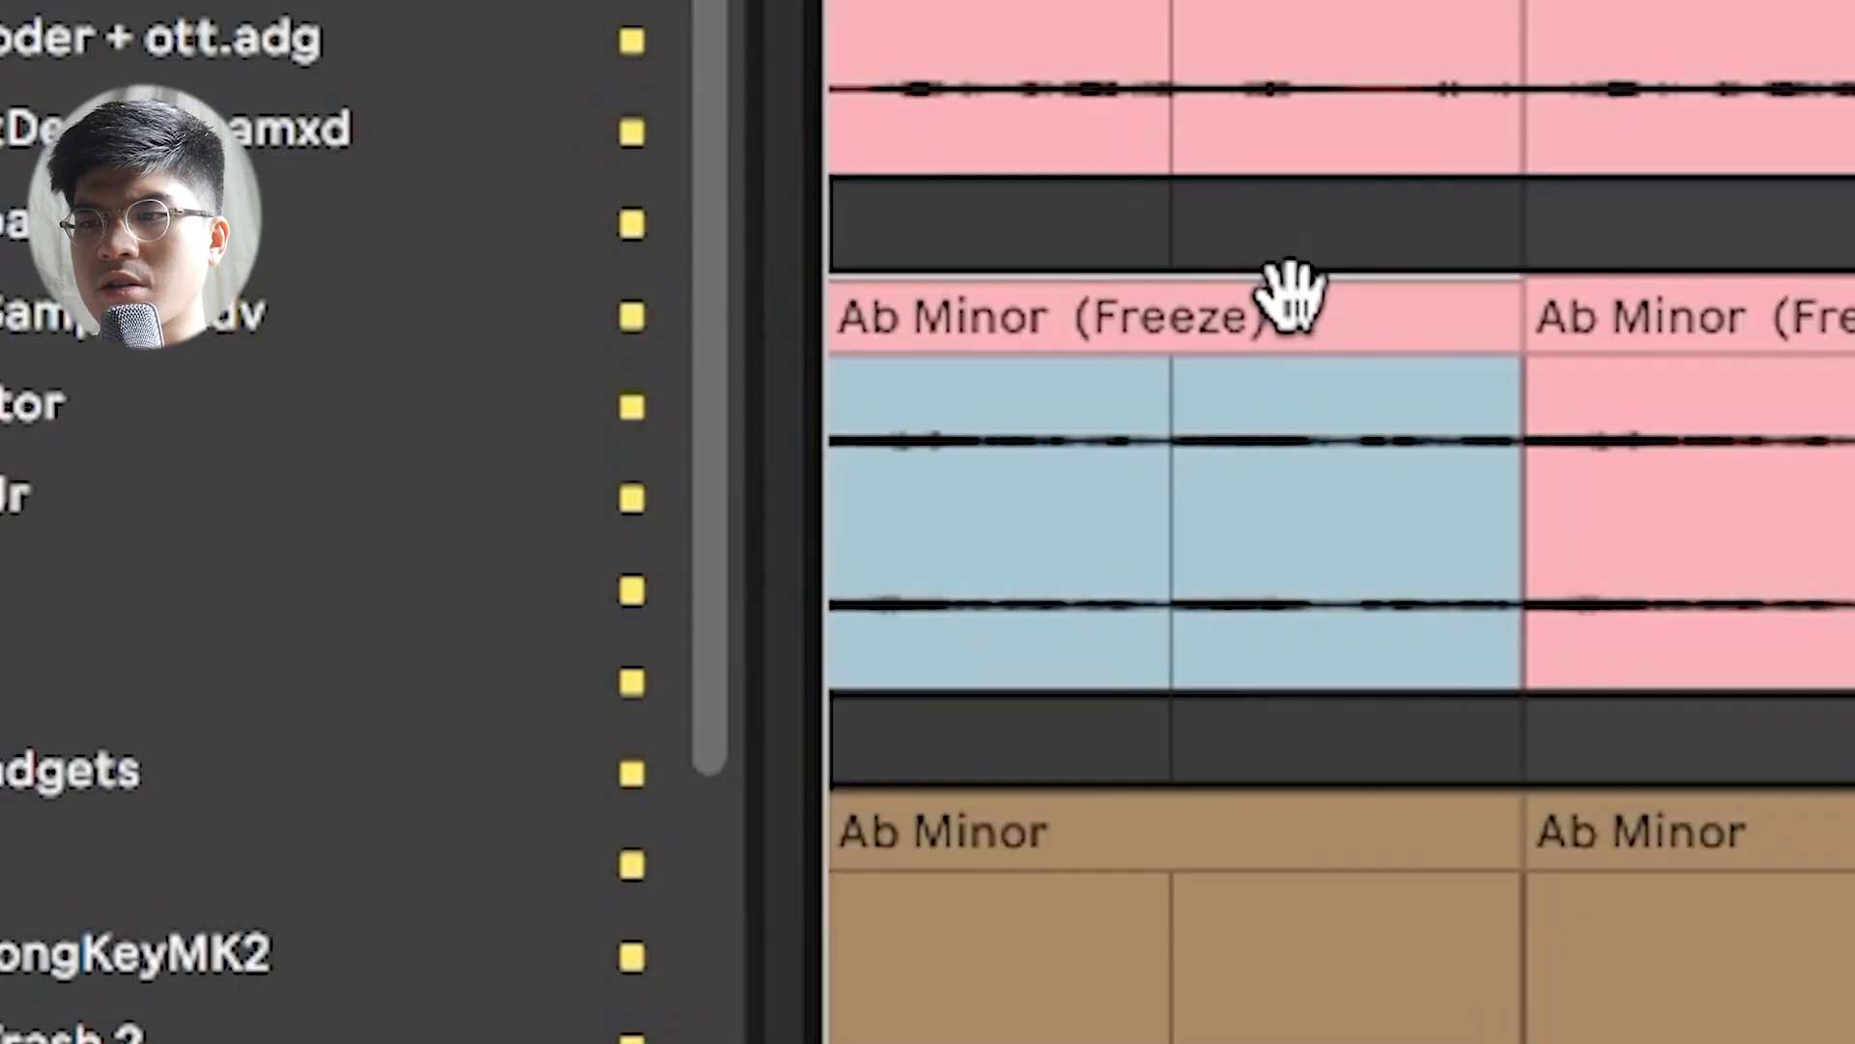
pyautogui.press('space')
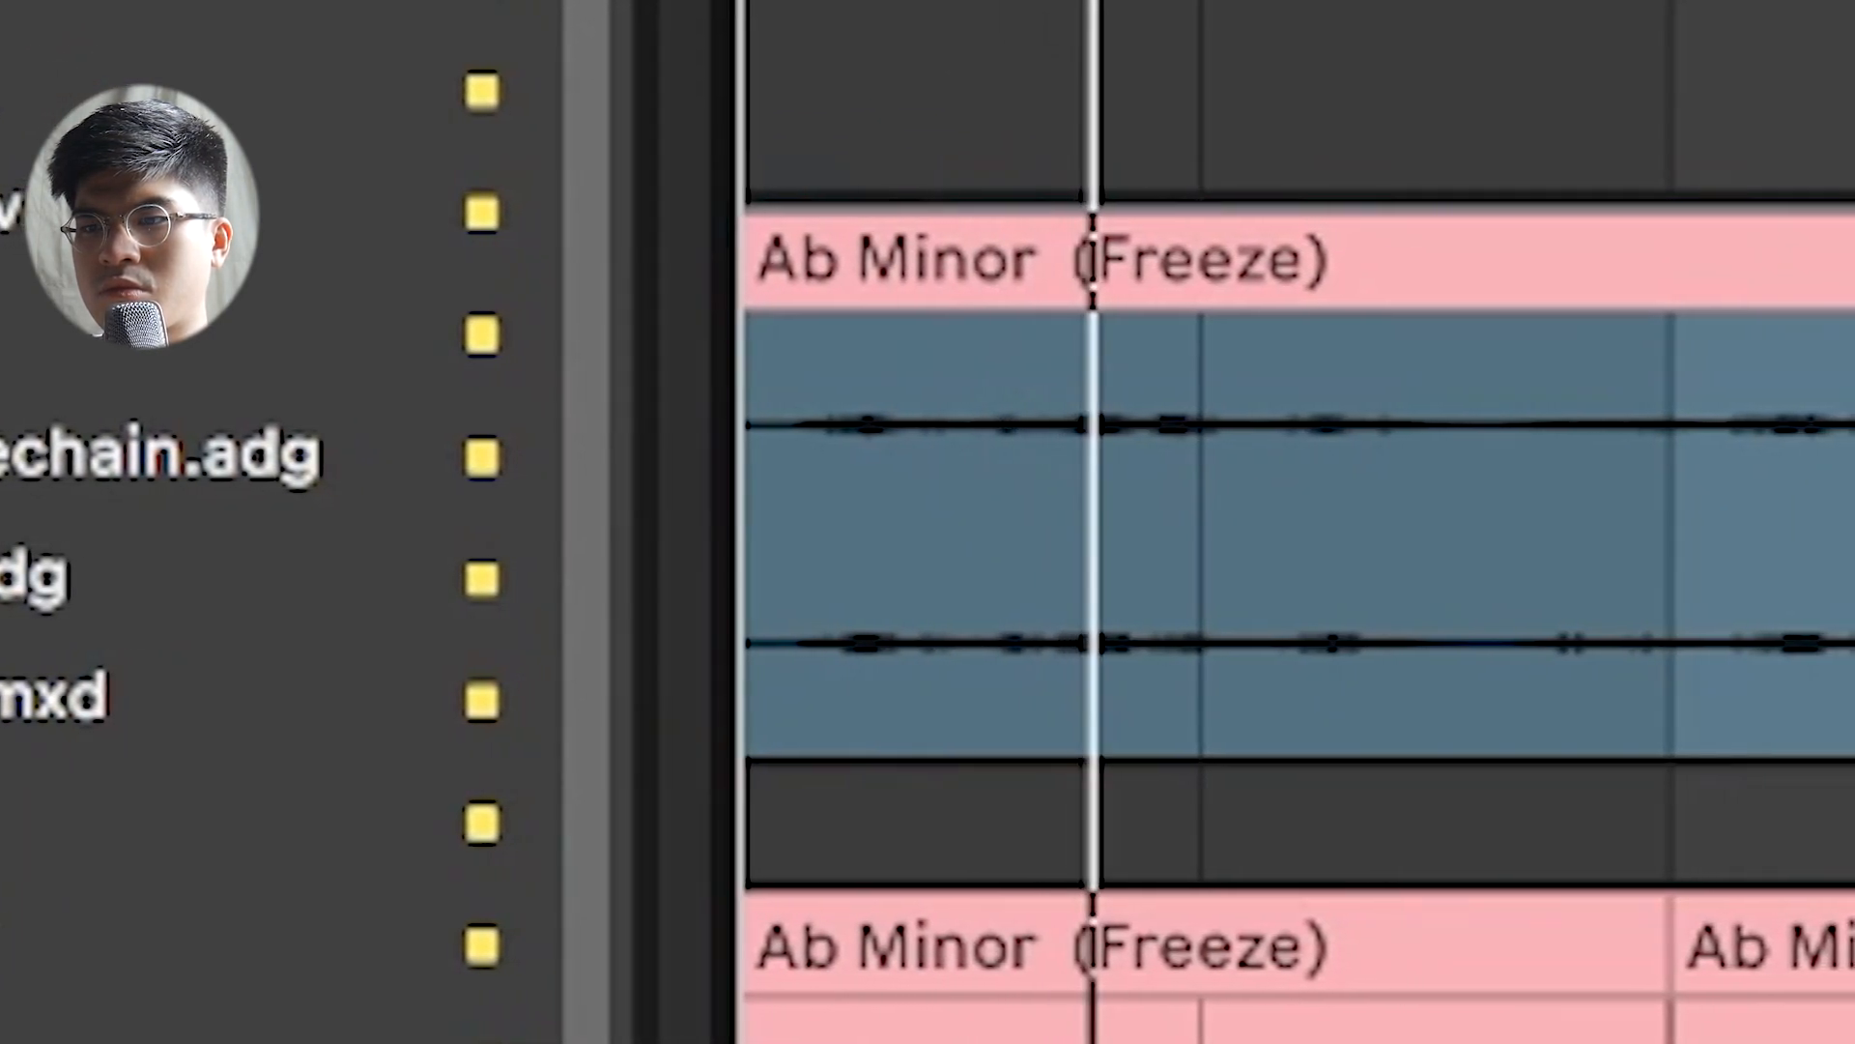
pyautogui.hotkey('ctrl', 't')
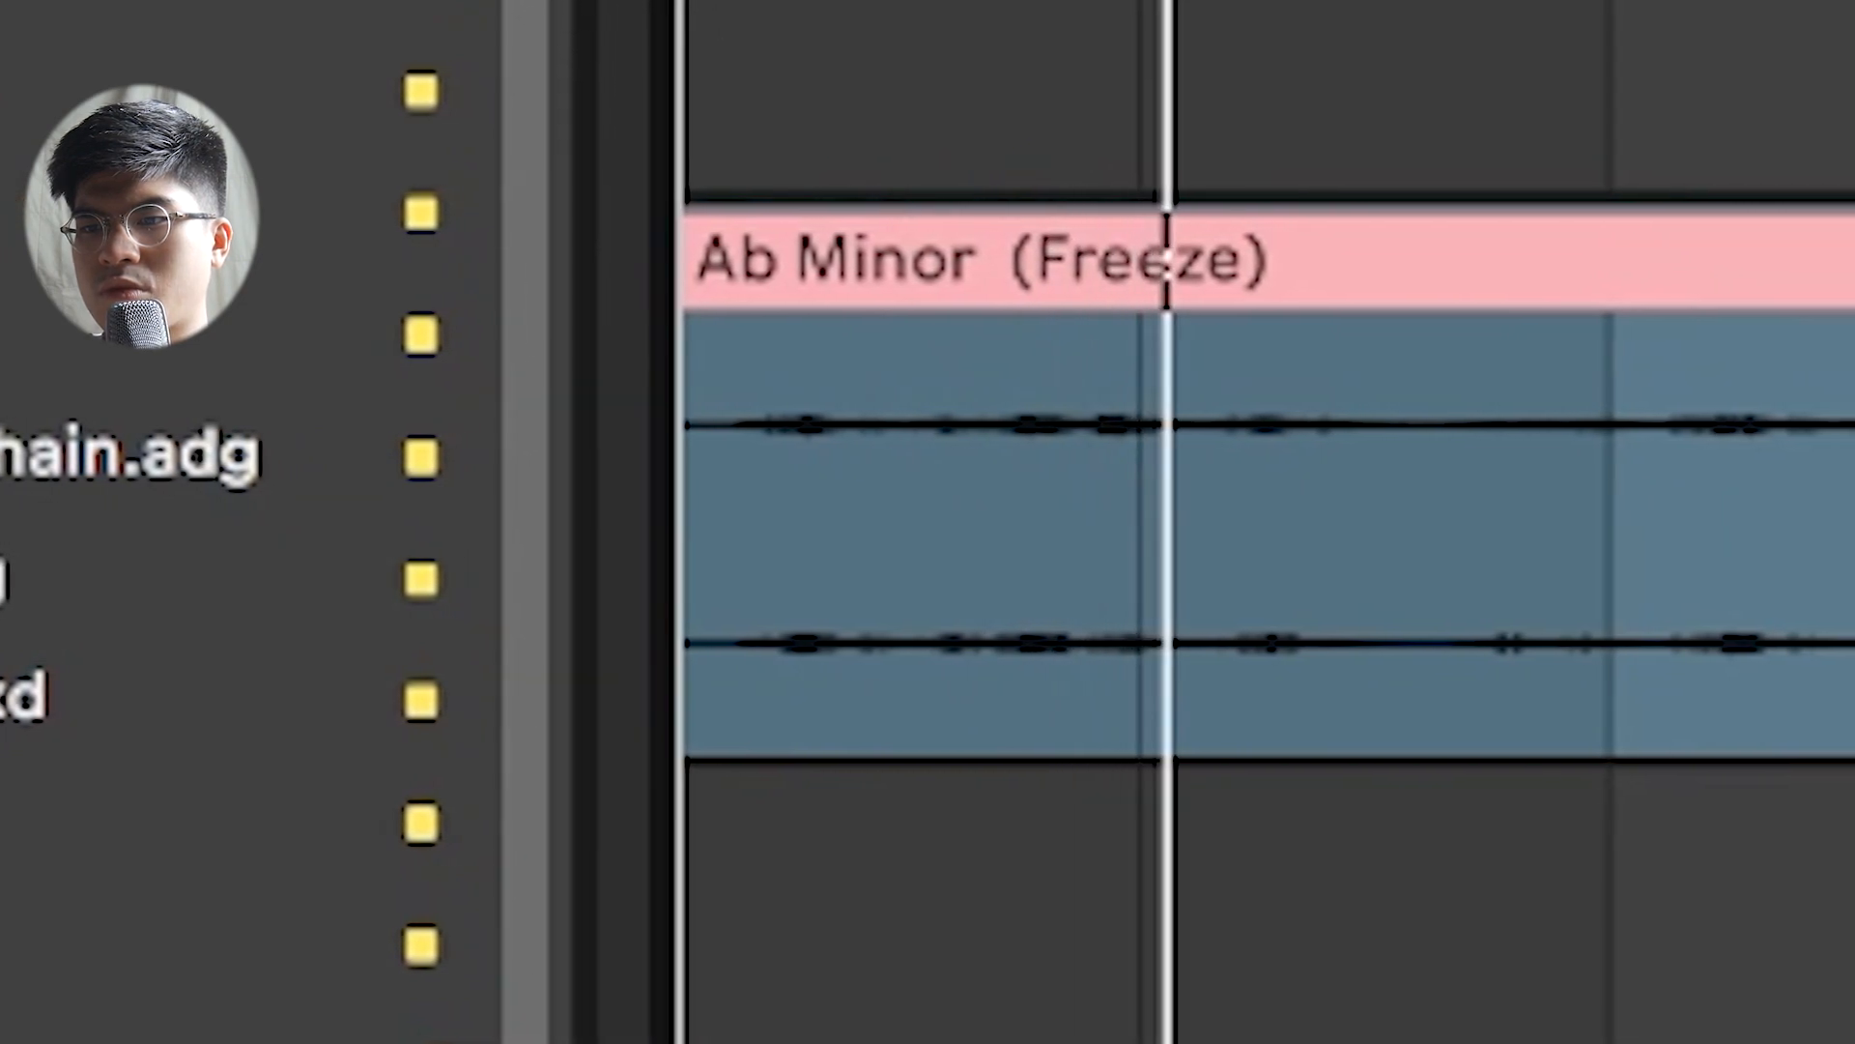
pyautogui.hotkey('ctrl', 'z')
# Step: Examine the notes of the first Guitar MIDI clip in the piano roll, and close the clip view
pyautogui.hscroll(3, 1256, 522)
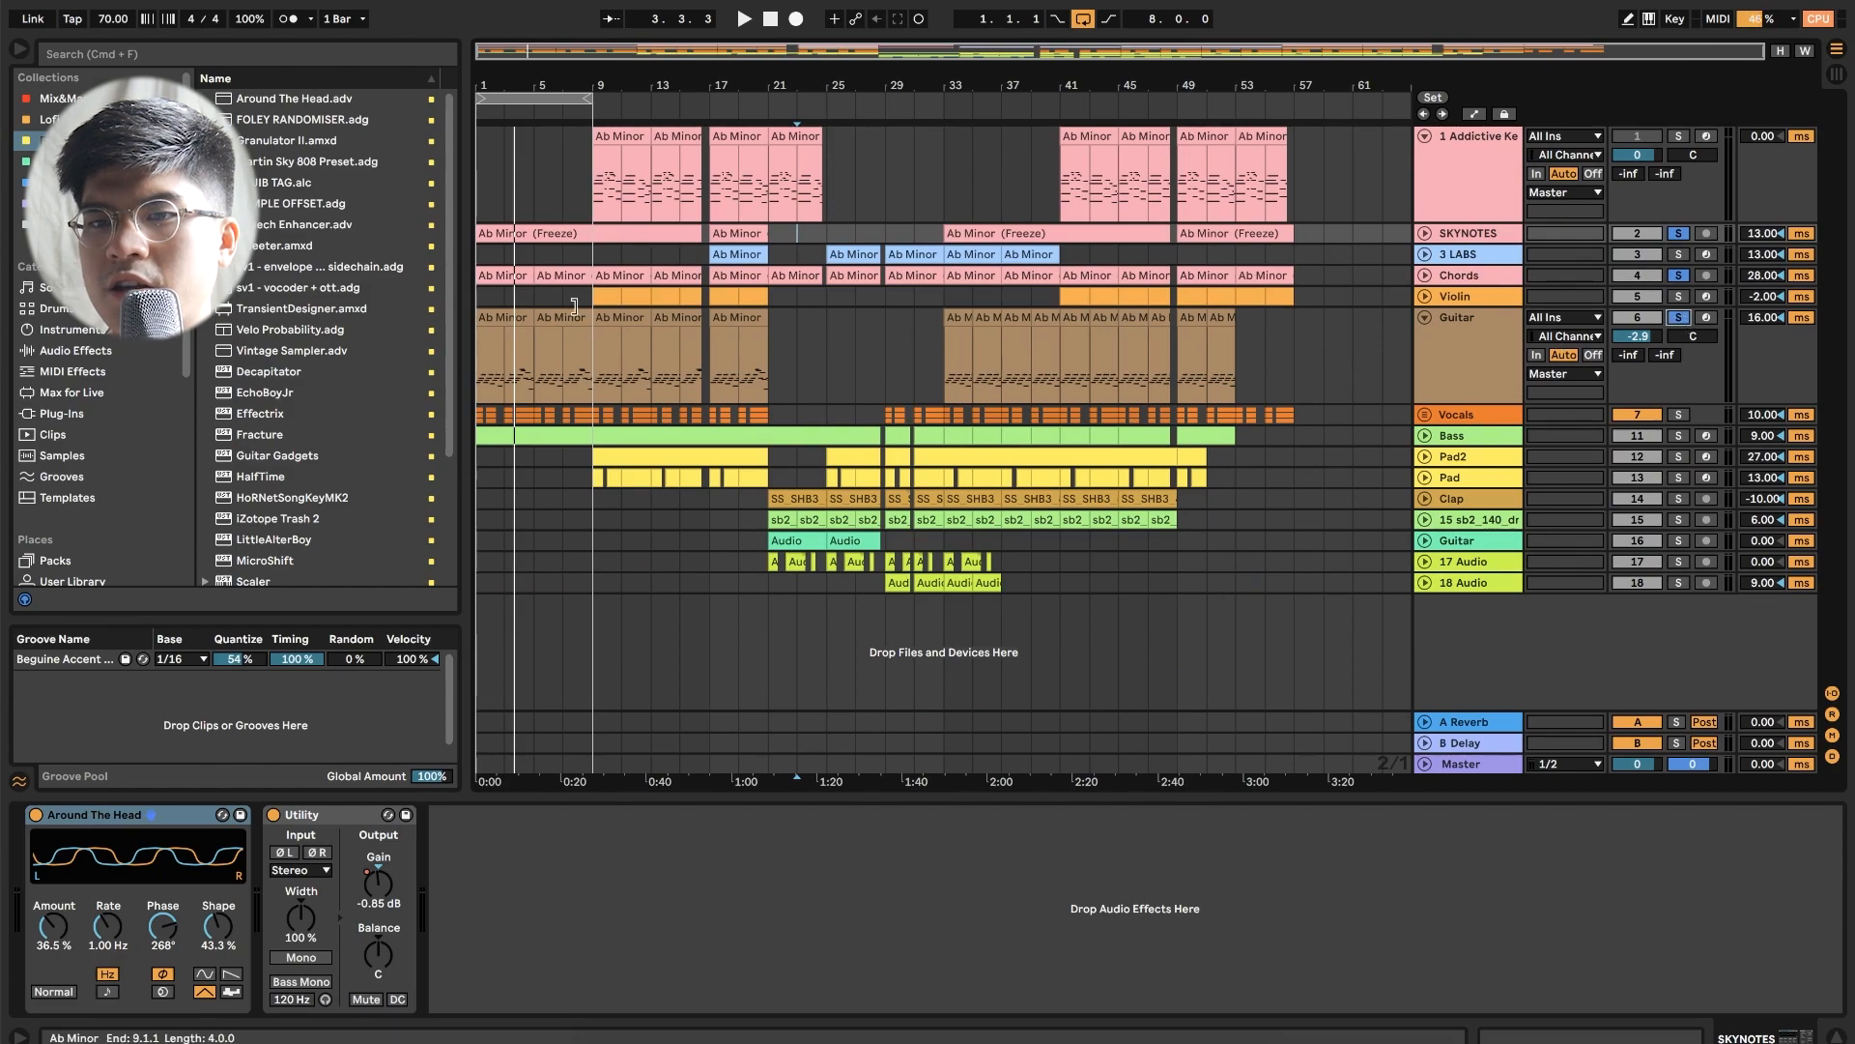
pyautogui.doubleClick(513, 317)
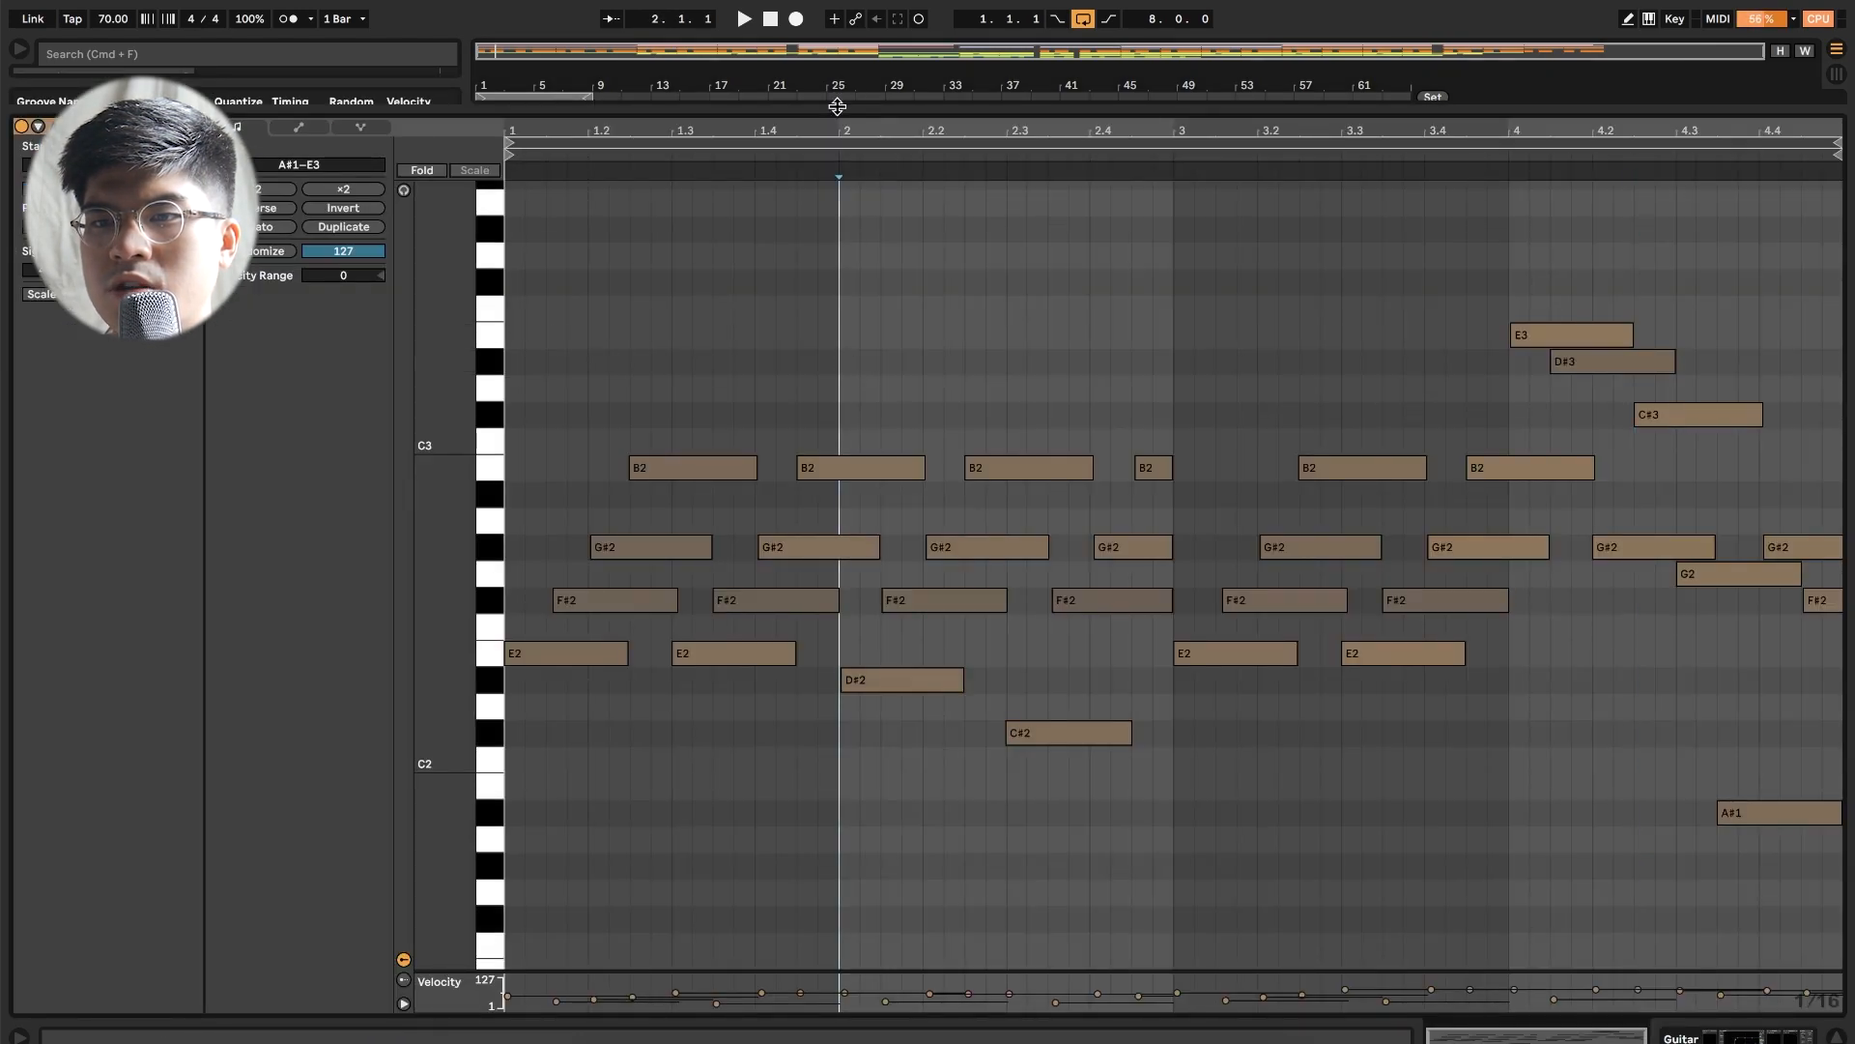
pyautogui.press('super+alt+l')
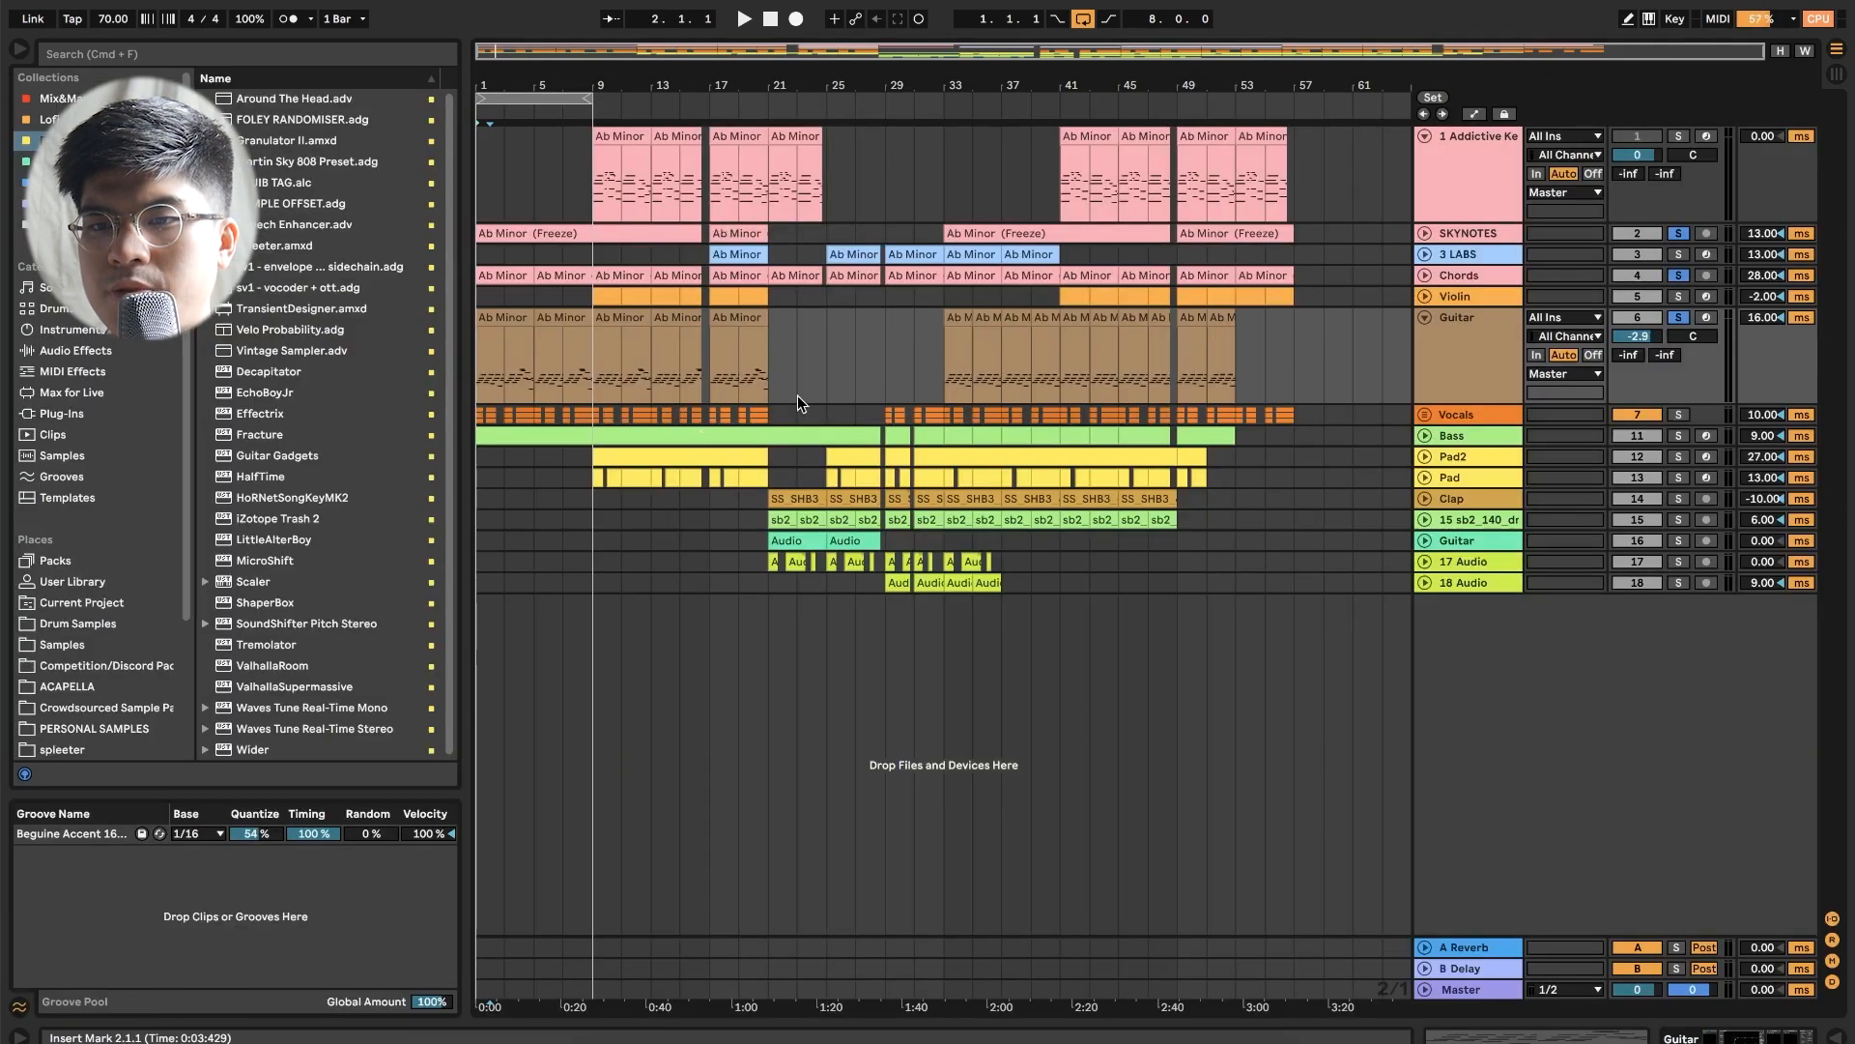
# Step: Display the Guitar track's devices and inspect its AGML2 acoustic guitar instrument, closing the plugin window when done
pyautogui.doubleClick(1430, 352)
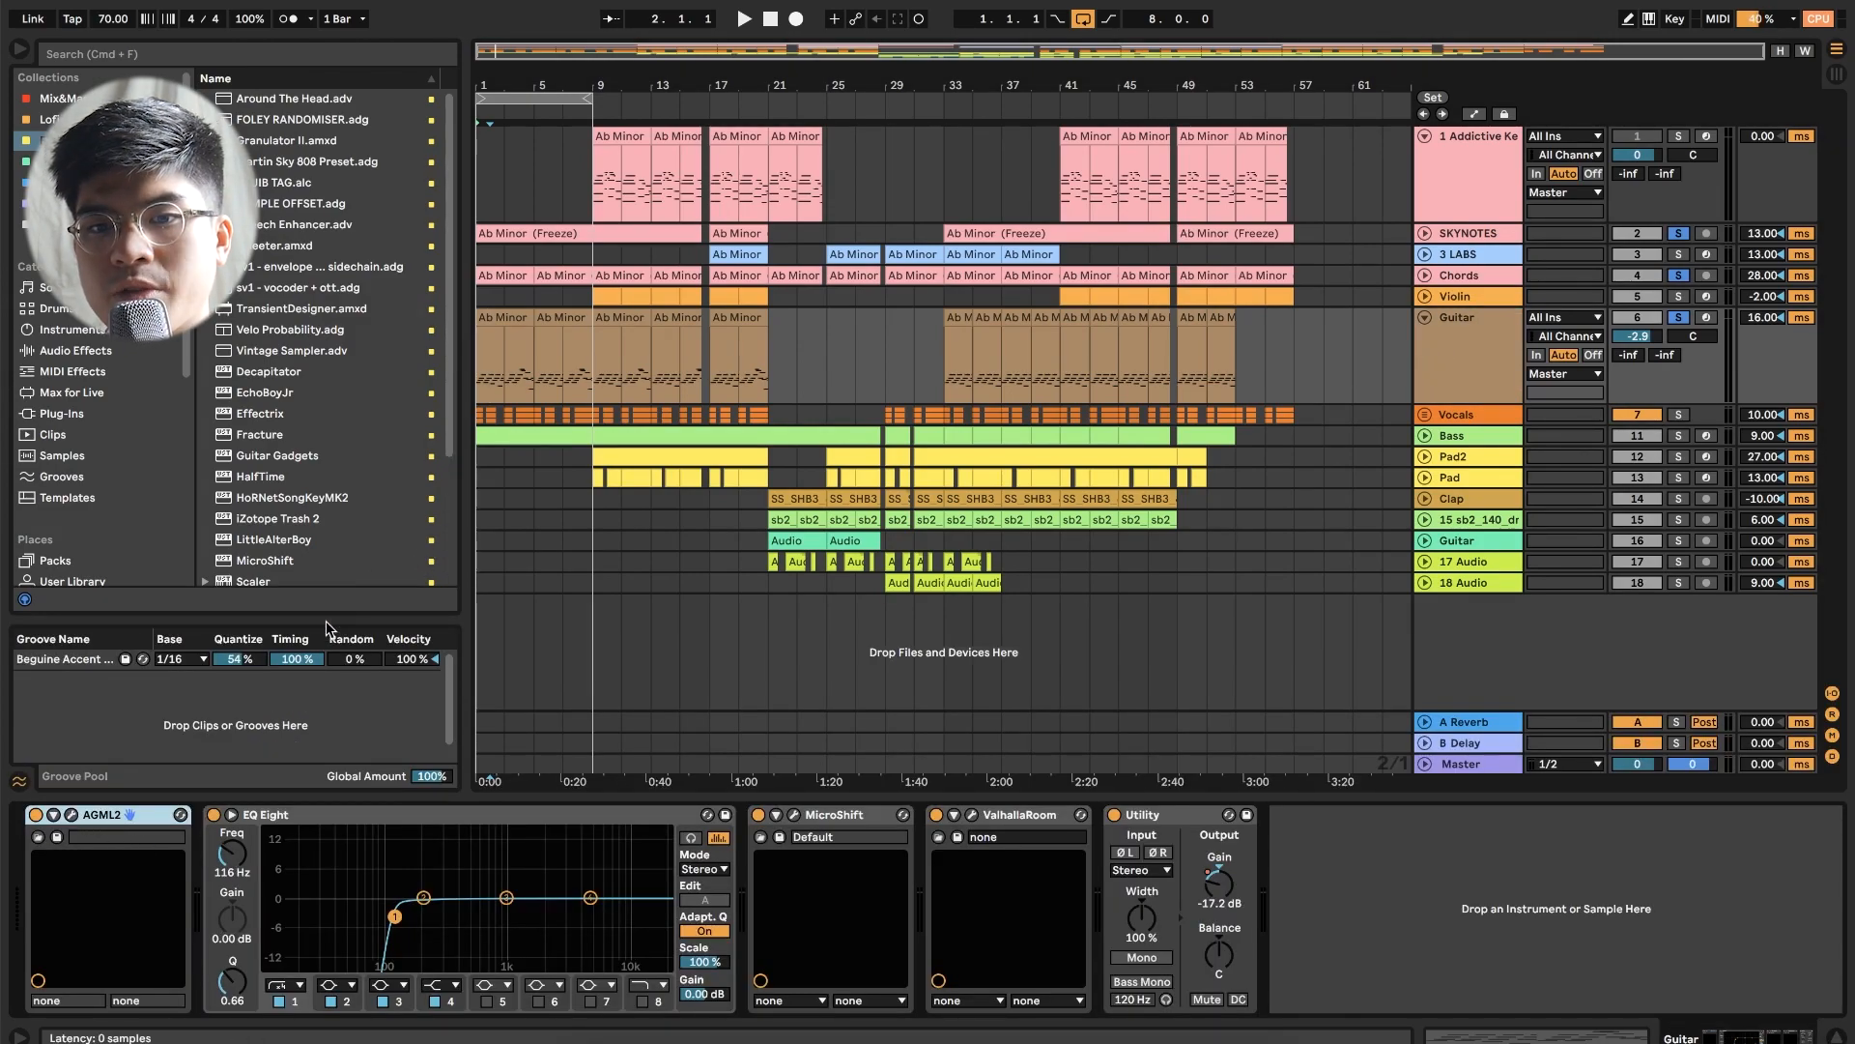
pyautogui.click(72, 814)
pyautogui.moveTo(654, 348); pyautogui.dragTo(781, 191)
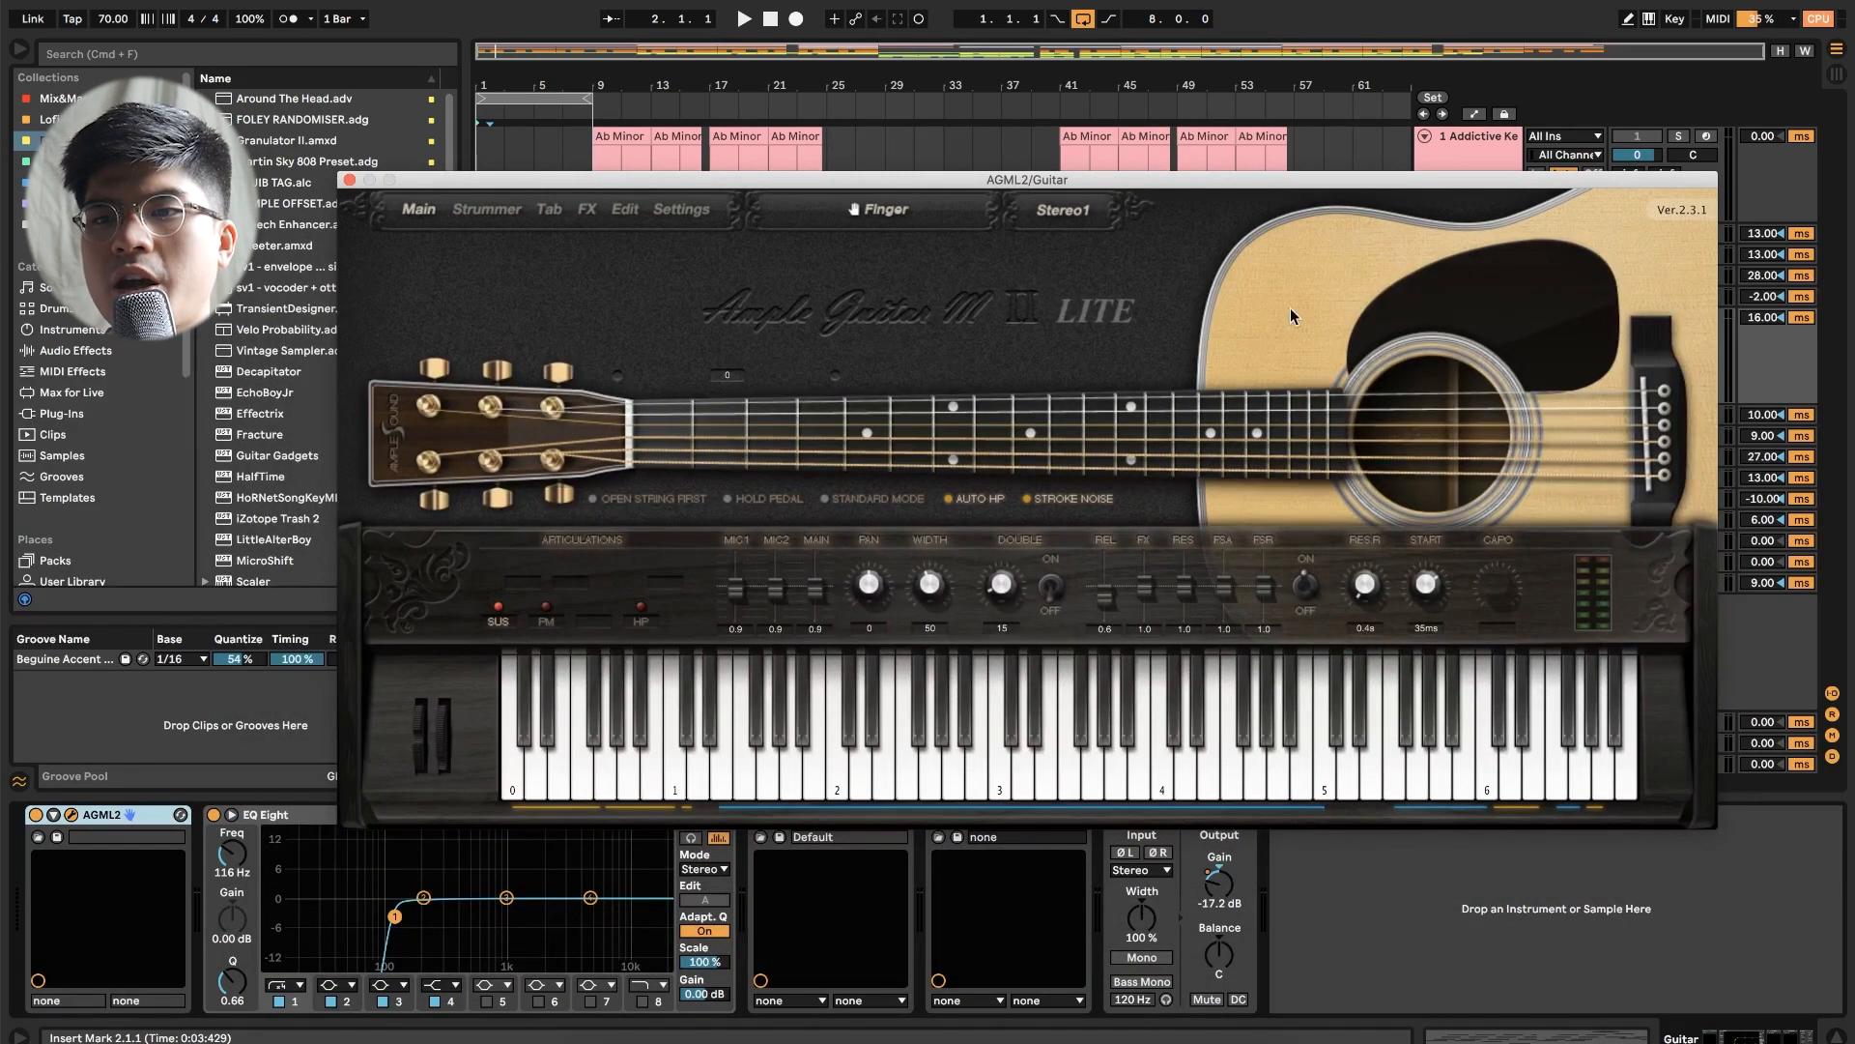
pyautogui.click(350, 182)
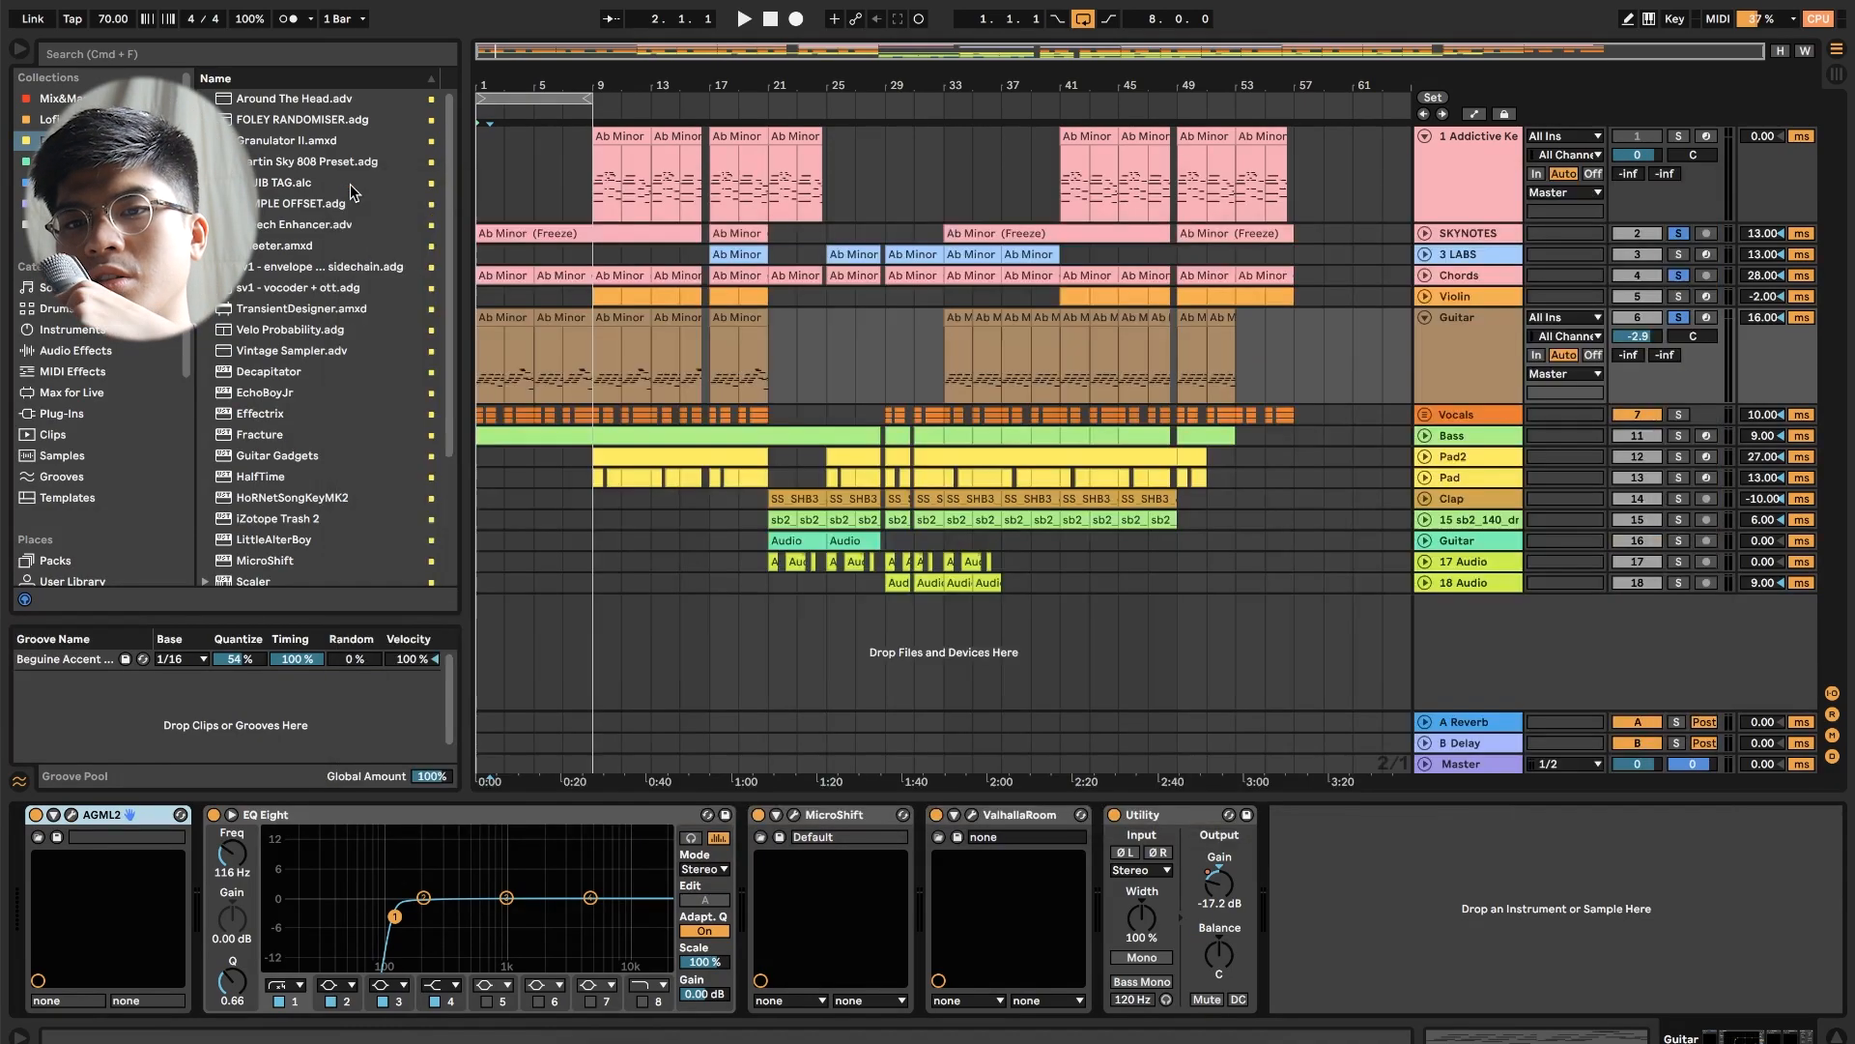
# Step: Inspect the MicroShift and ValhallaRoom effects on the Guitar track, and close their windows
pyautogui.click(794, 816)
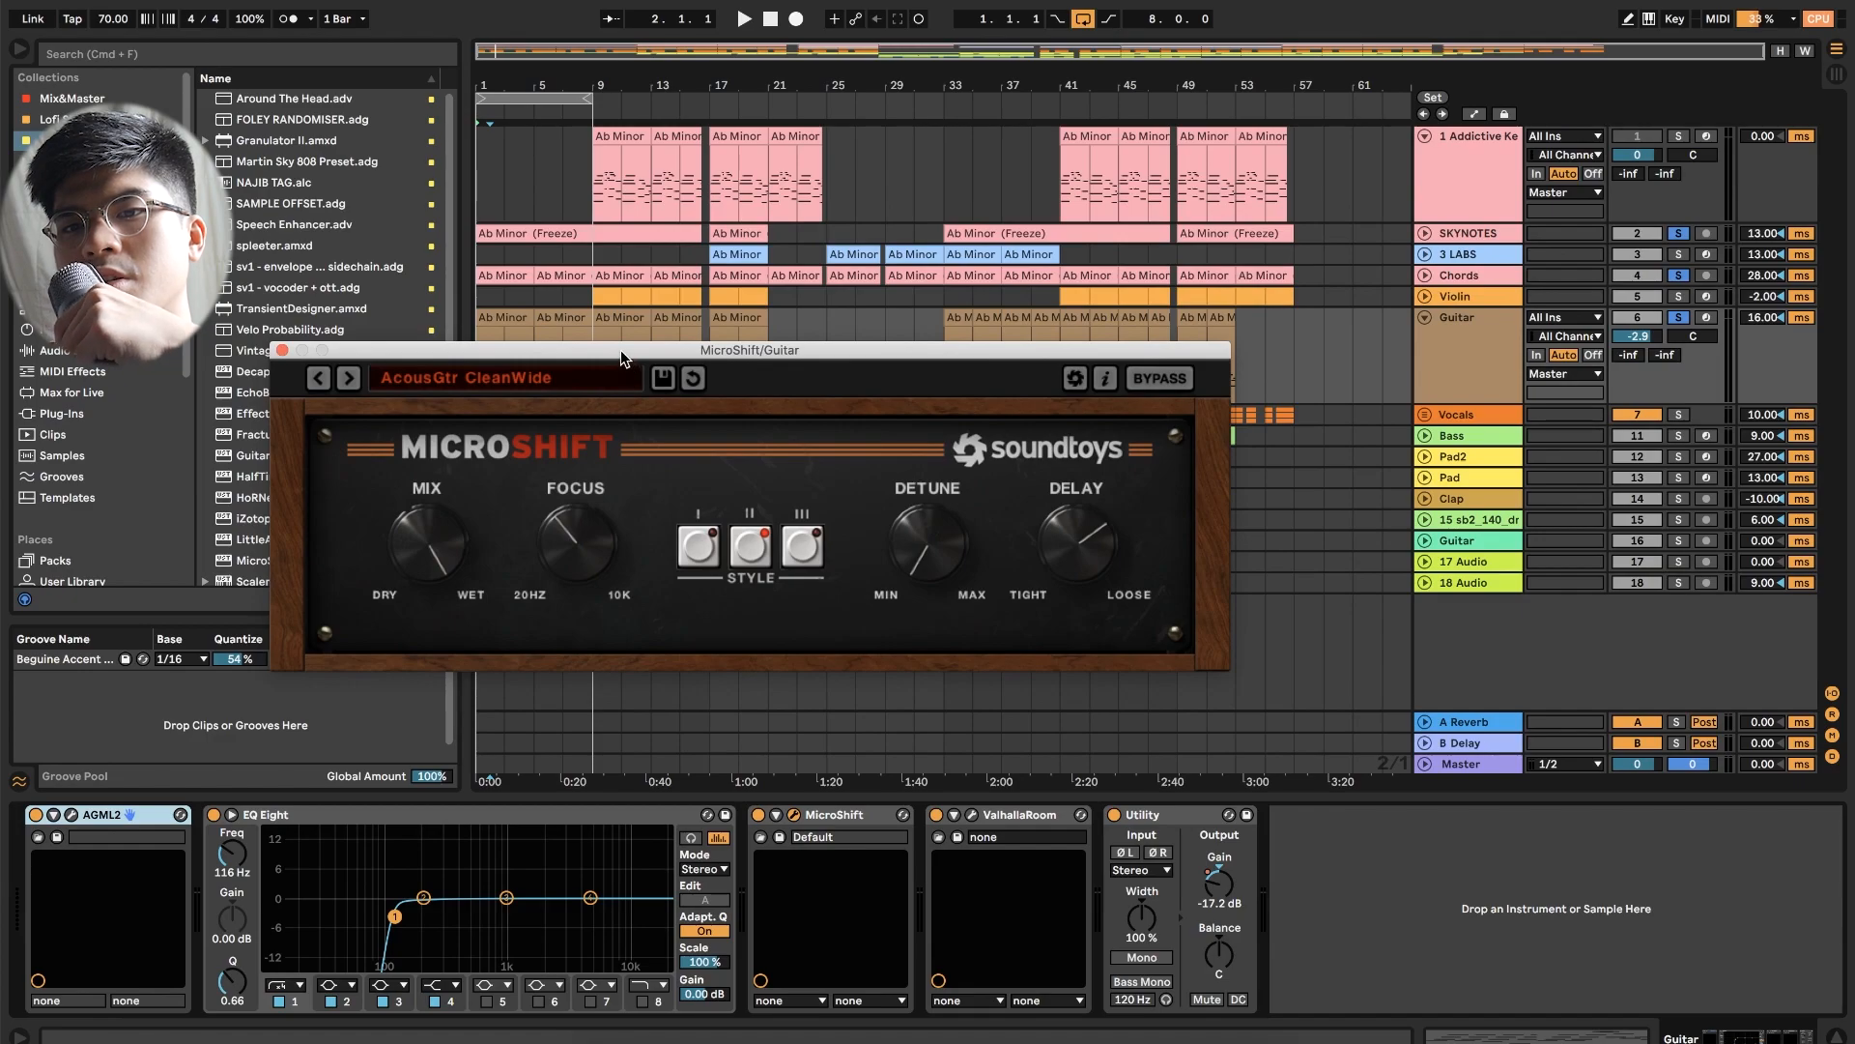
pyautogui.moveTo(621, 354); pyautogui.dragTo(600, 352)
pyautogui.click(260, 348)
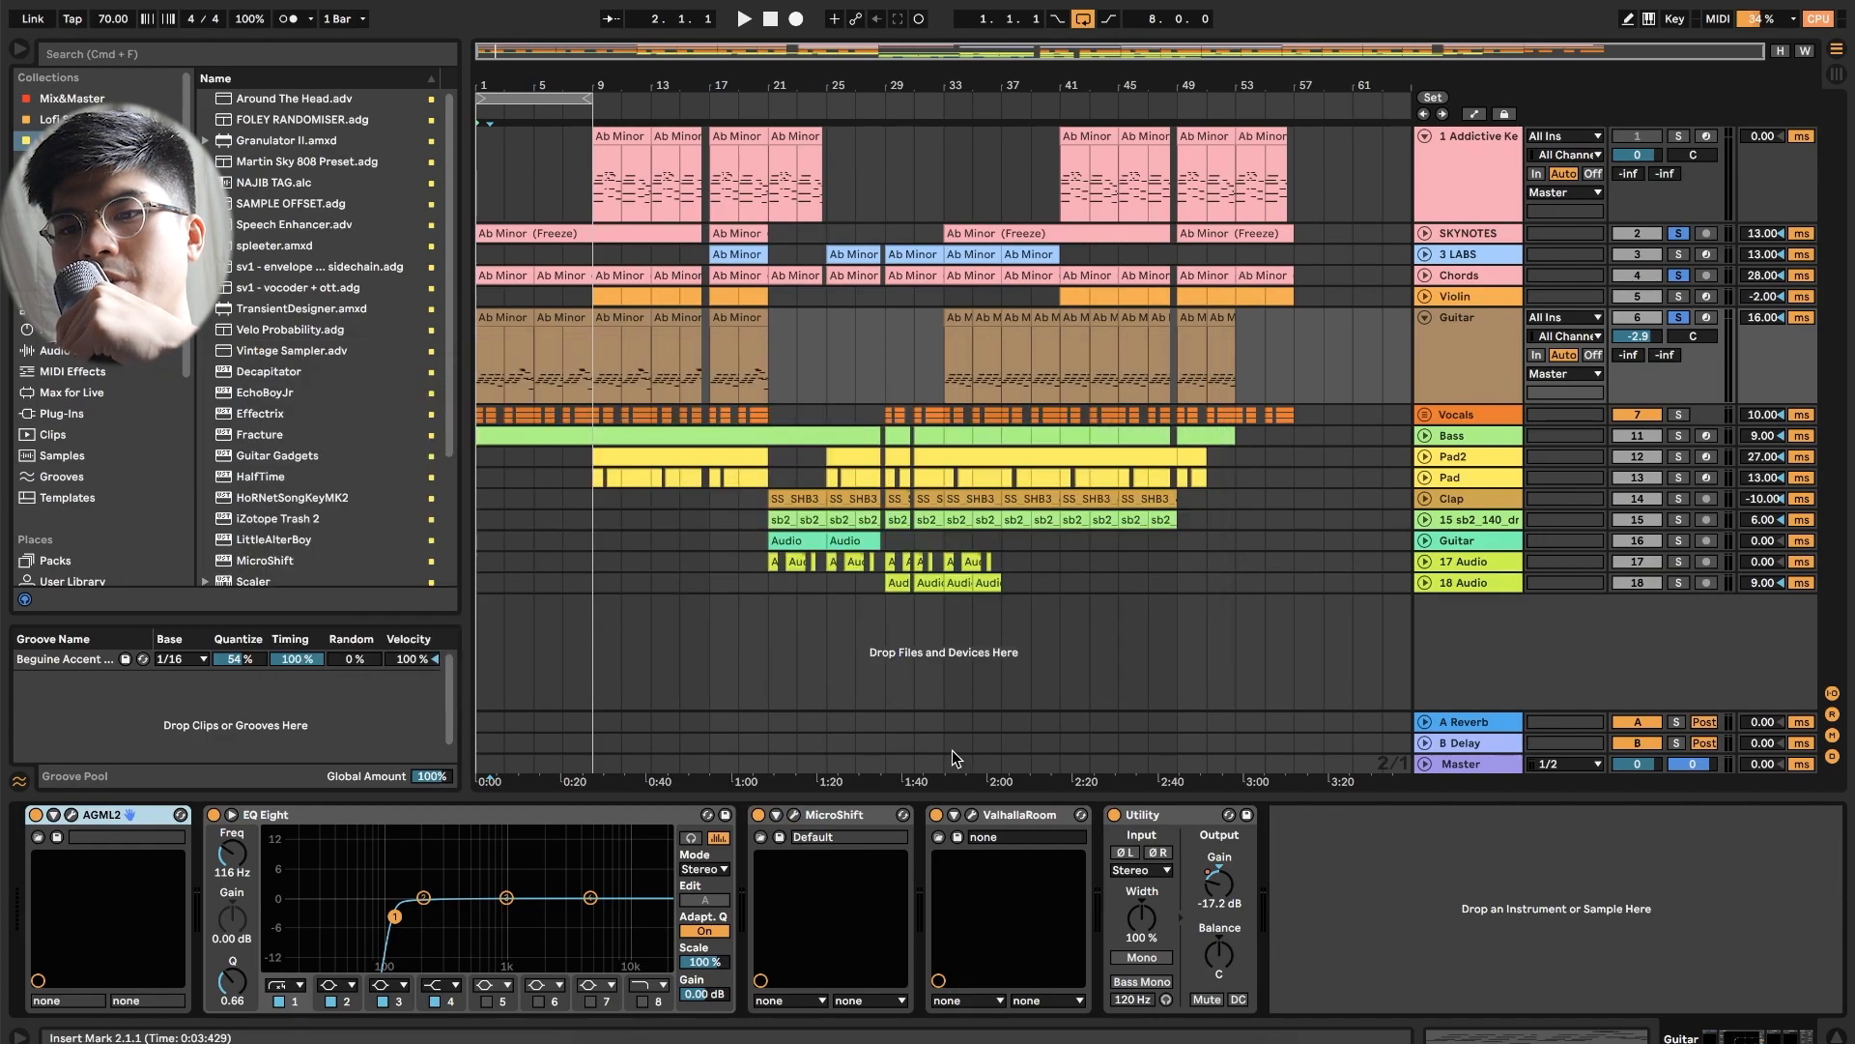
pyautogui.click(972, 817)
pyautogui.click(261, 360)
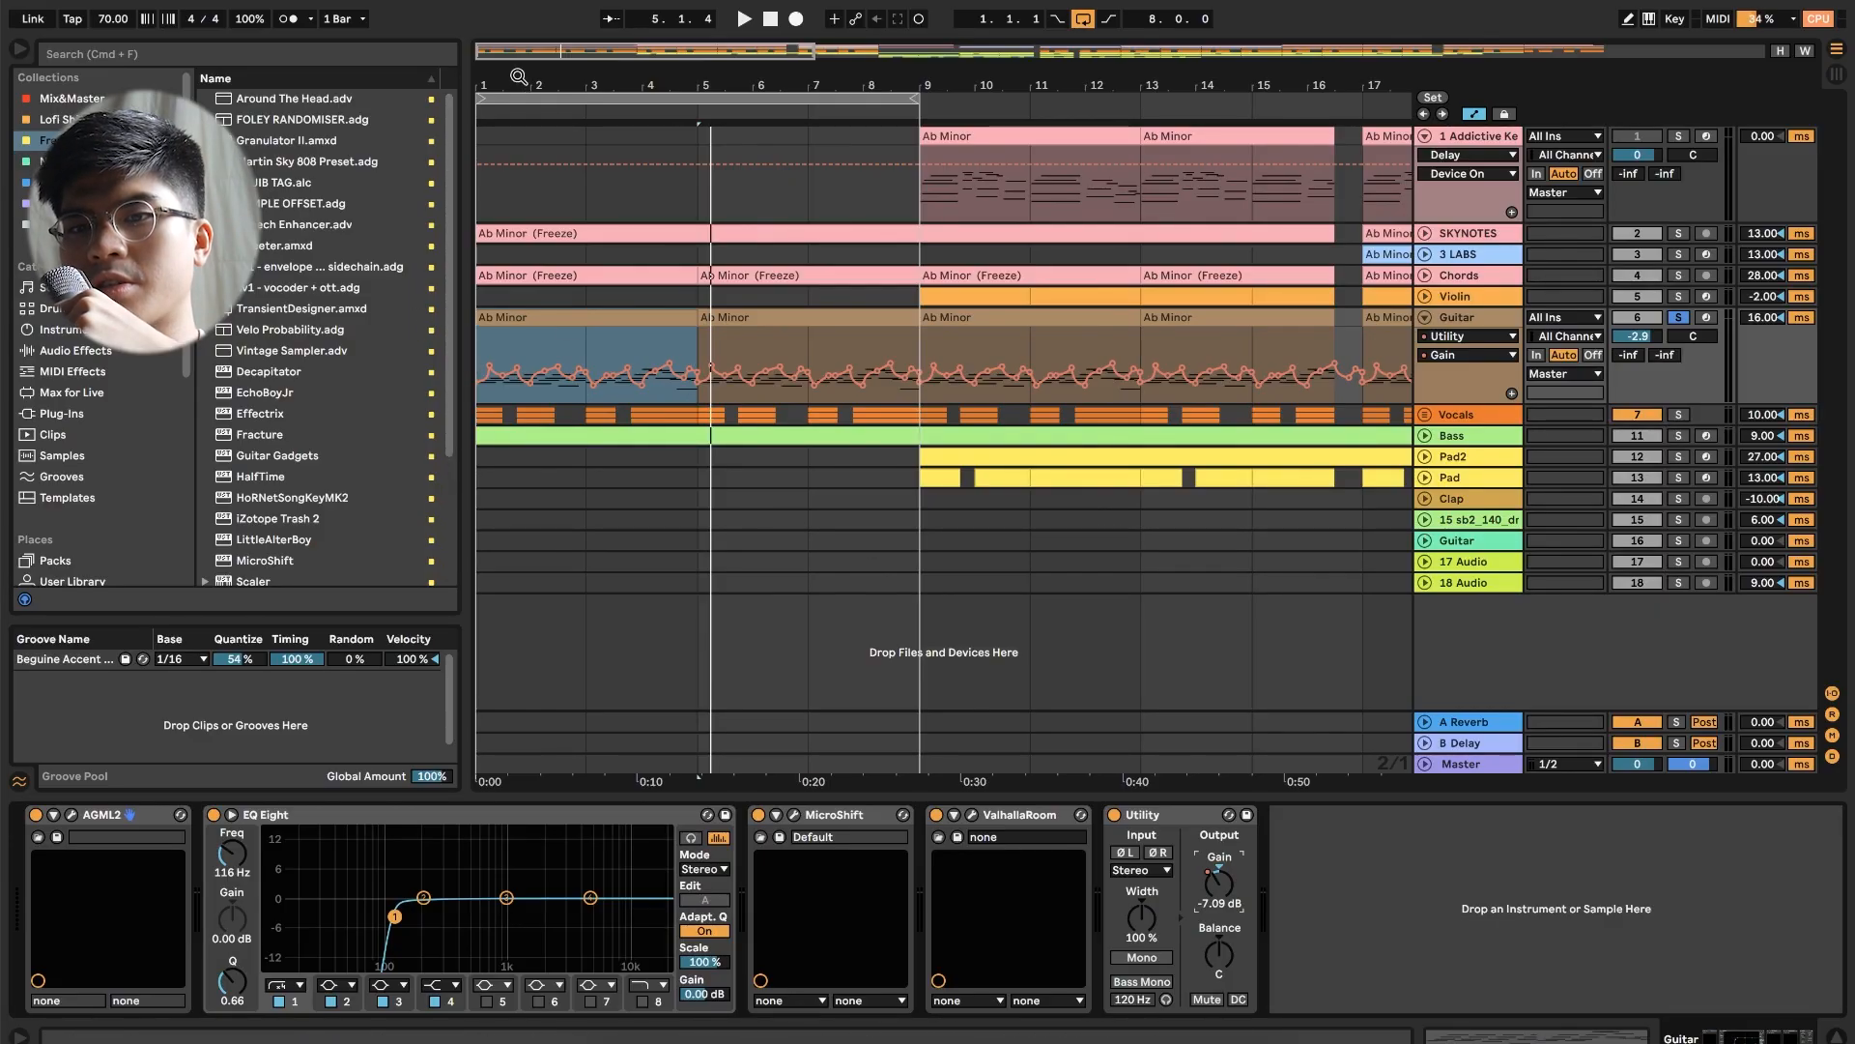
# Step: Examine the Utility gain automation curve over the first Guitar clip up close
pyautogui.press('+')
pyautogui.press('+')
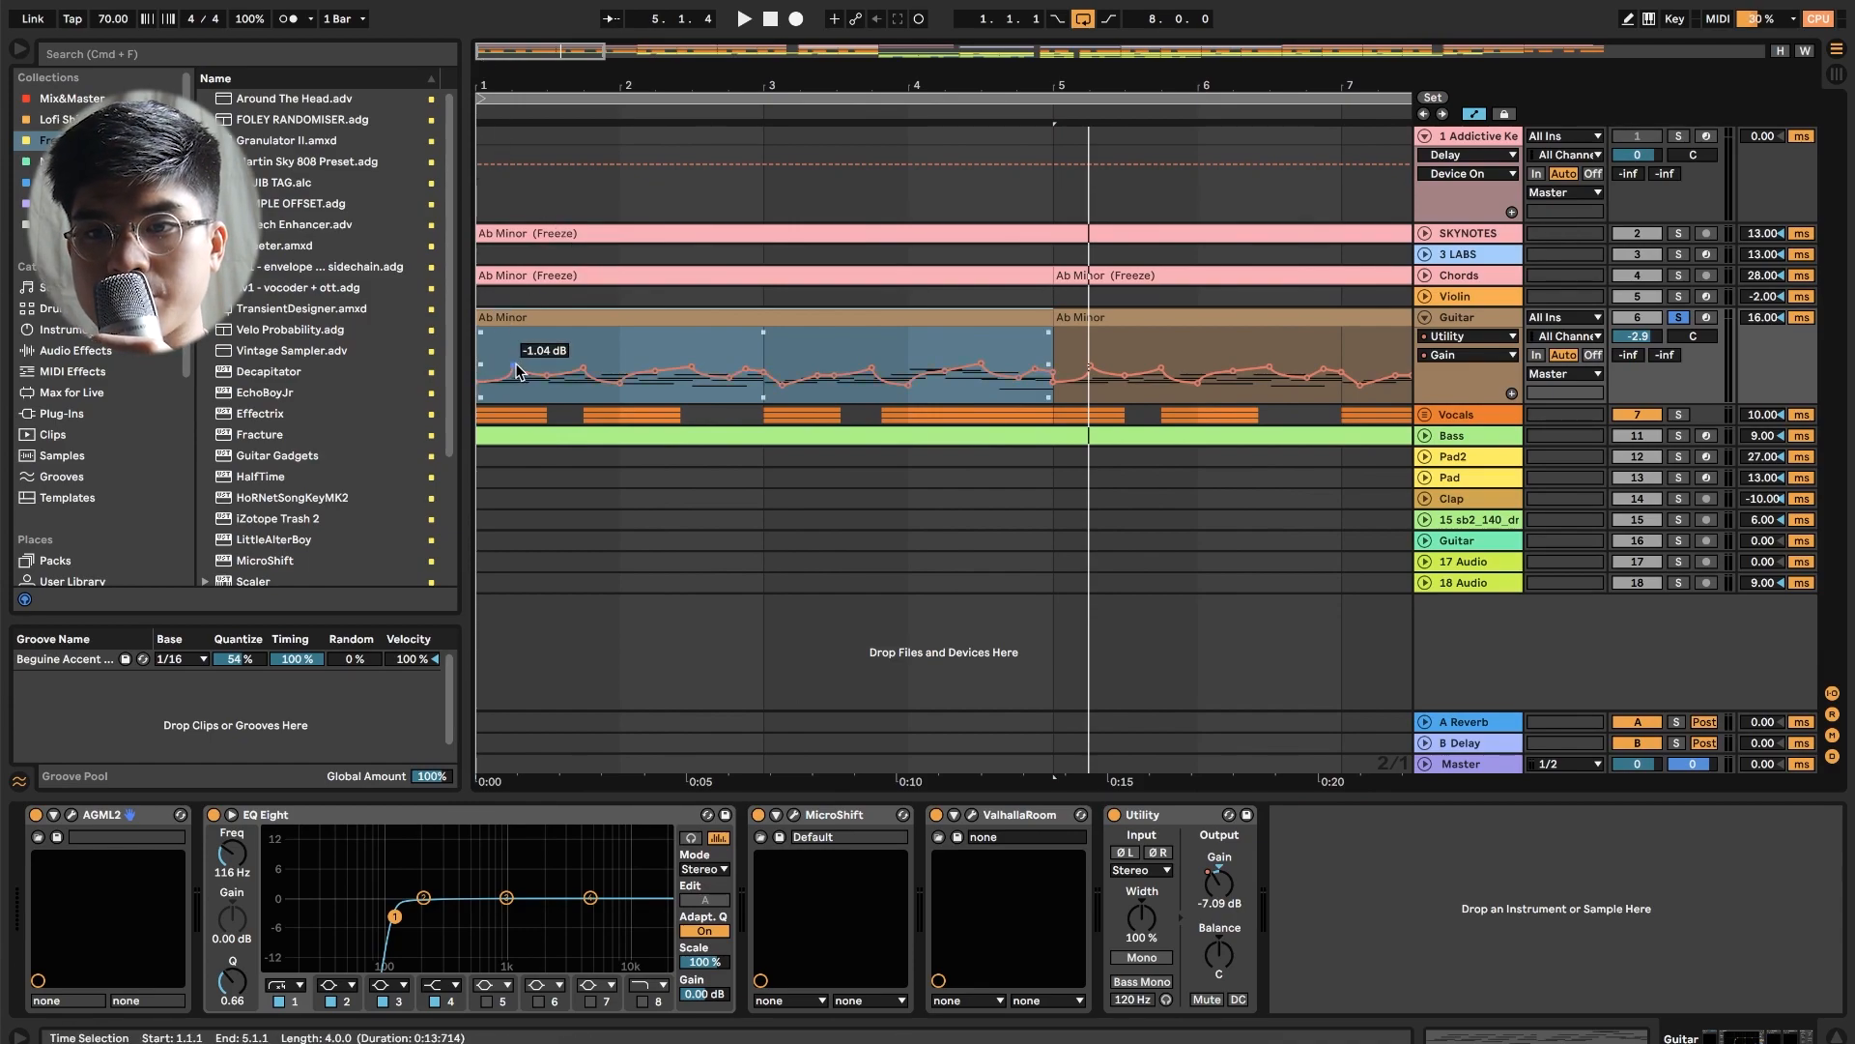
pyautogui.click(548, 354)
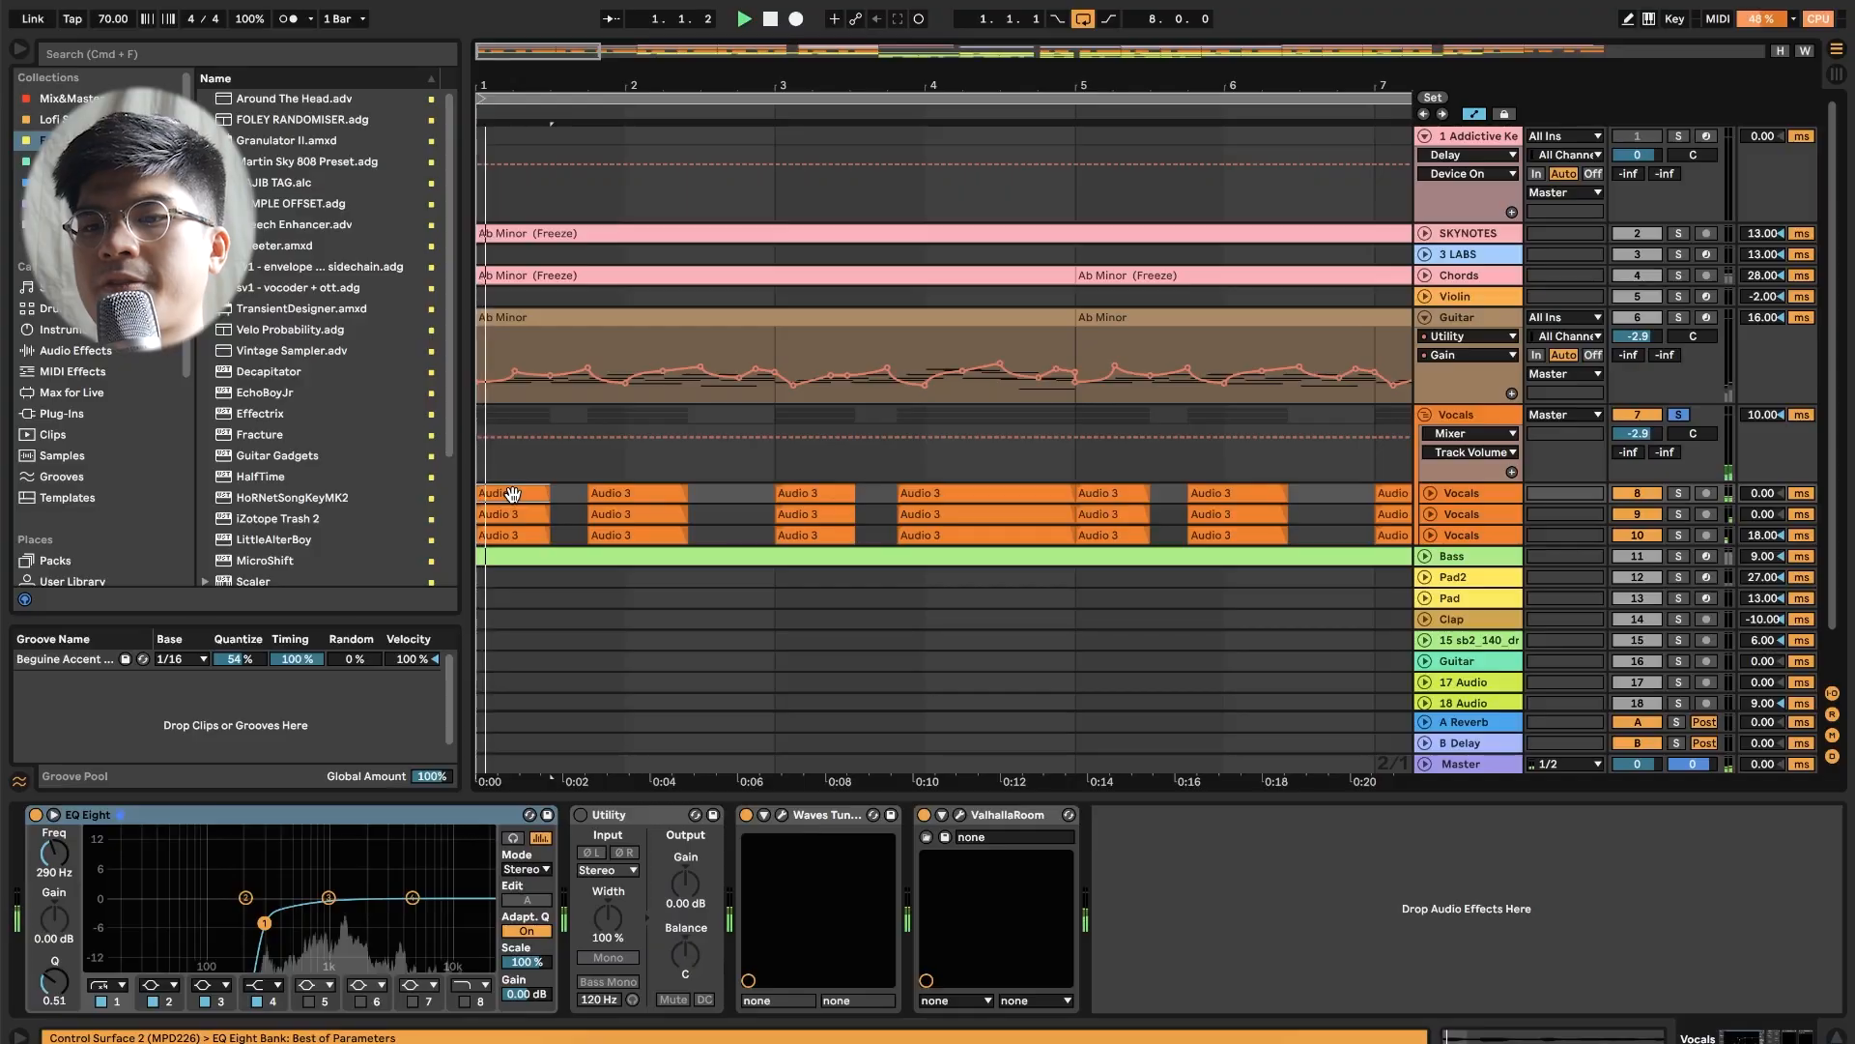
# Step: Hide the automation lanes and inspect the MicroShift effect on the Vocals group, closing its window when done
pyautogui.press('a')
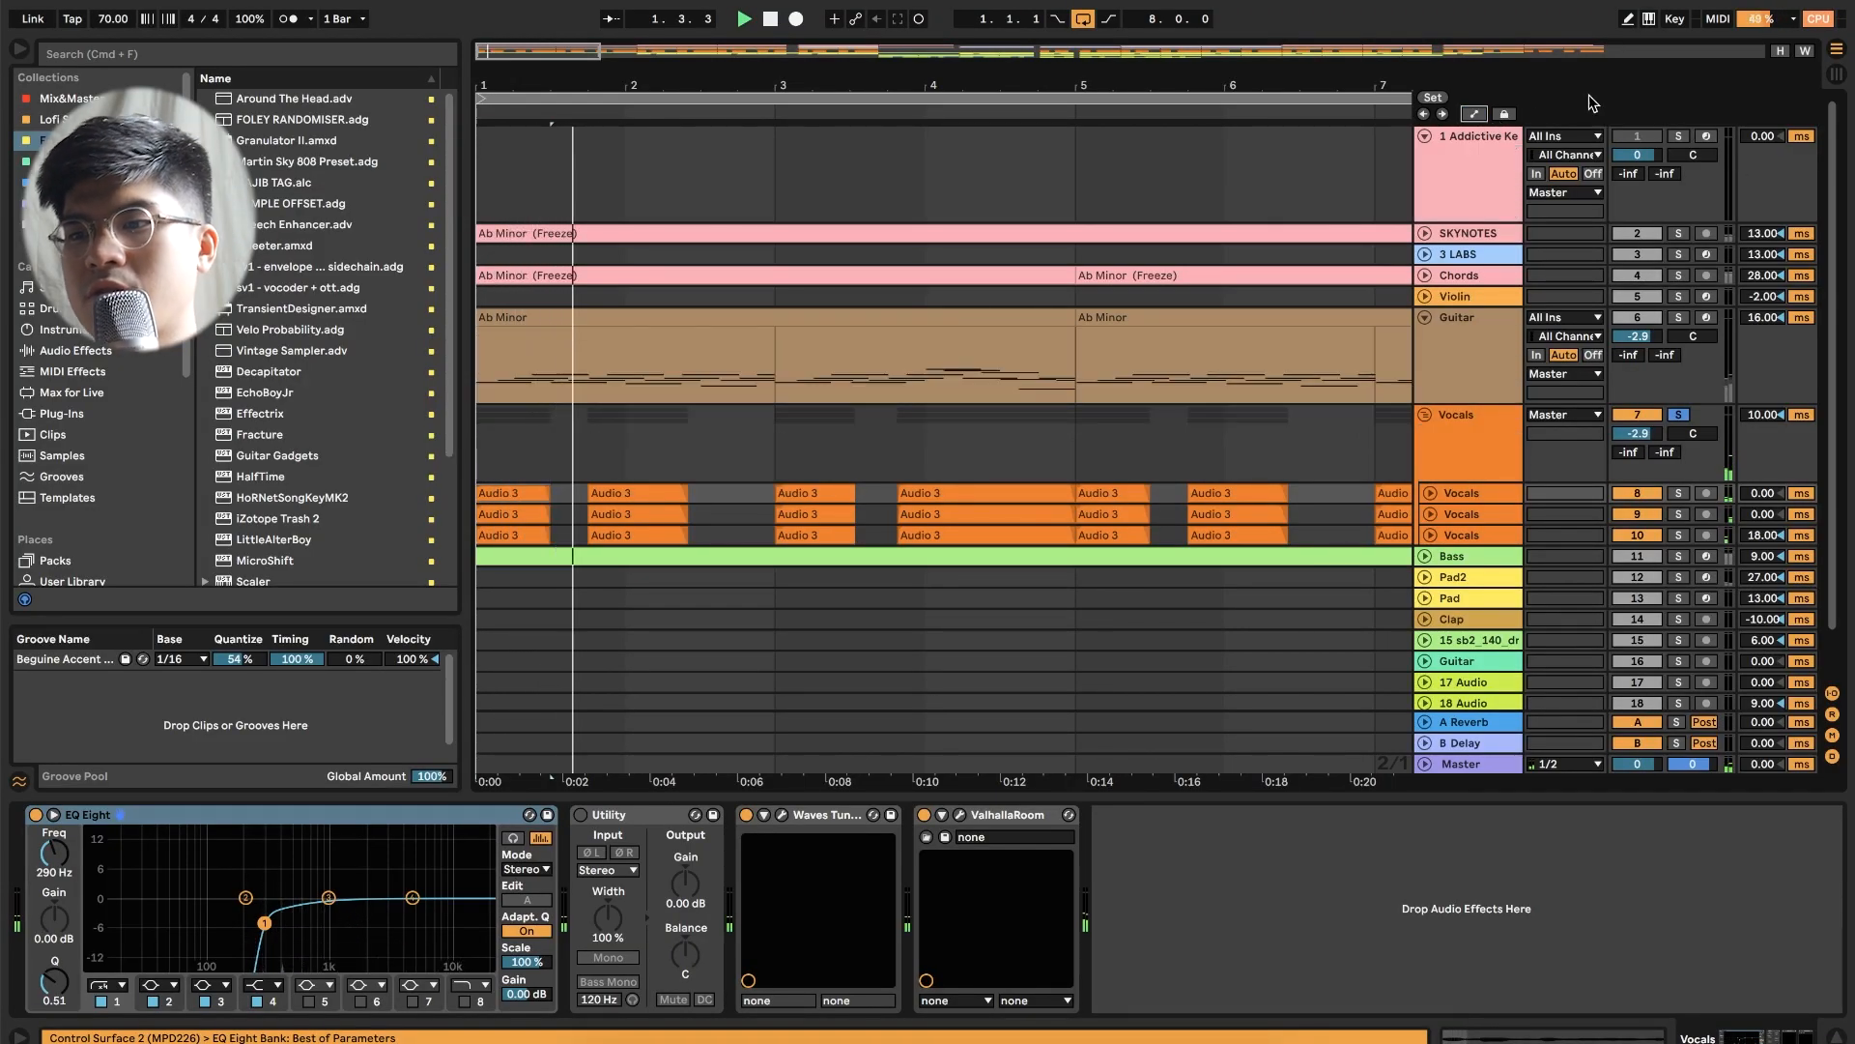
pyautogui.click(1454, 458)
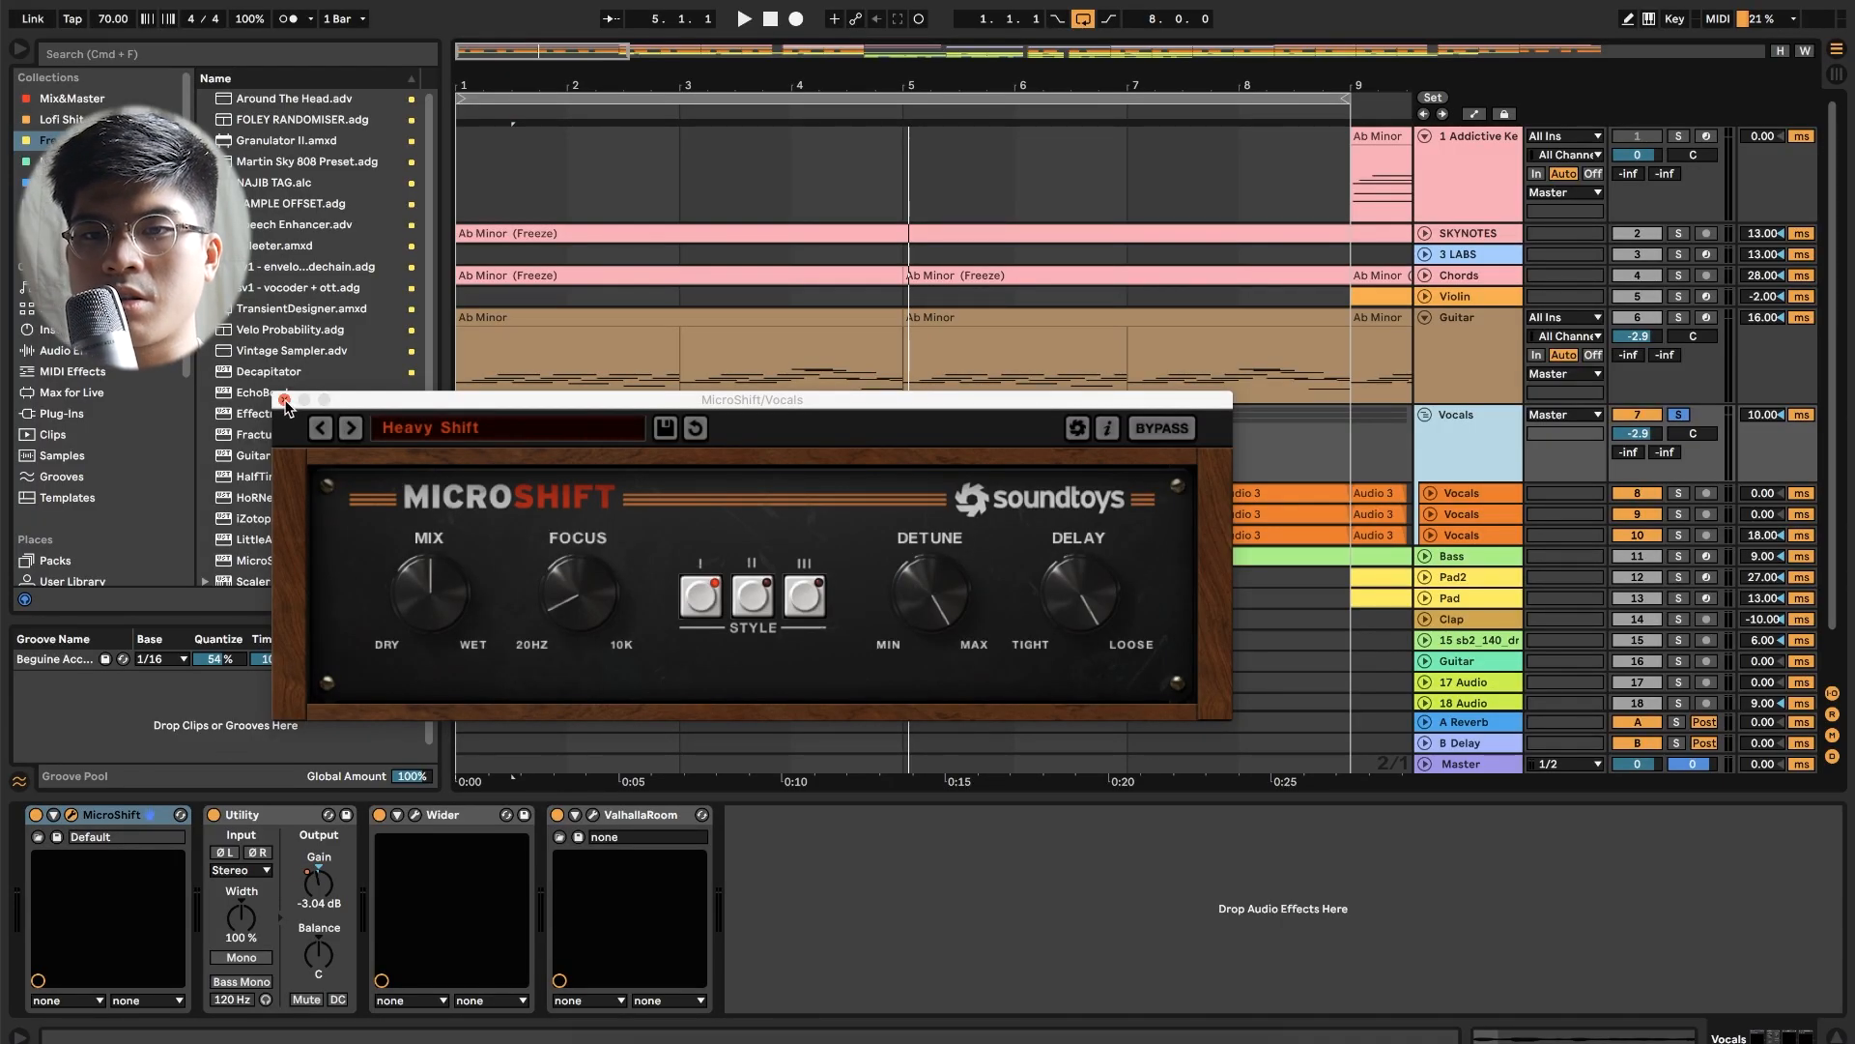
pyautogui.click(283, 400)
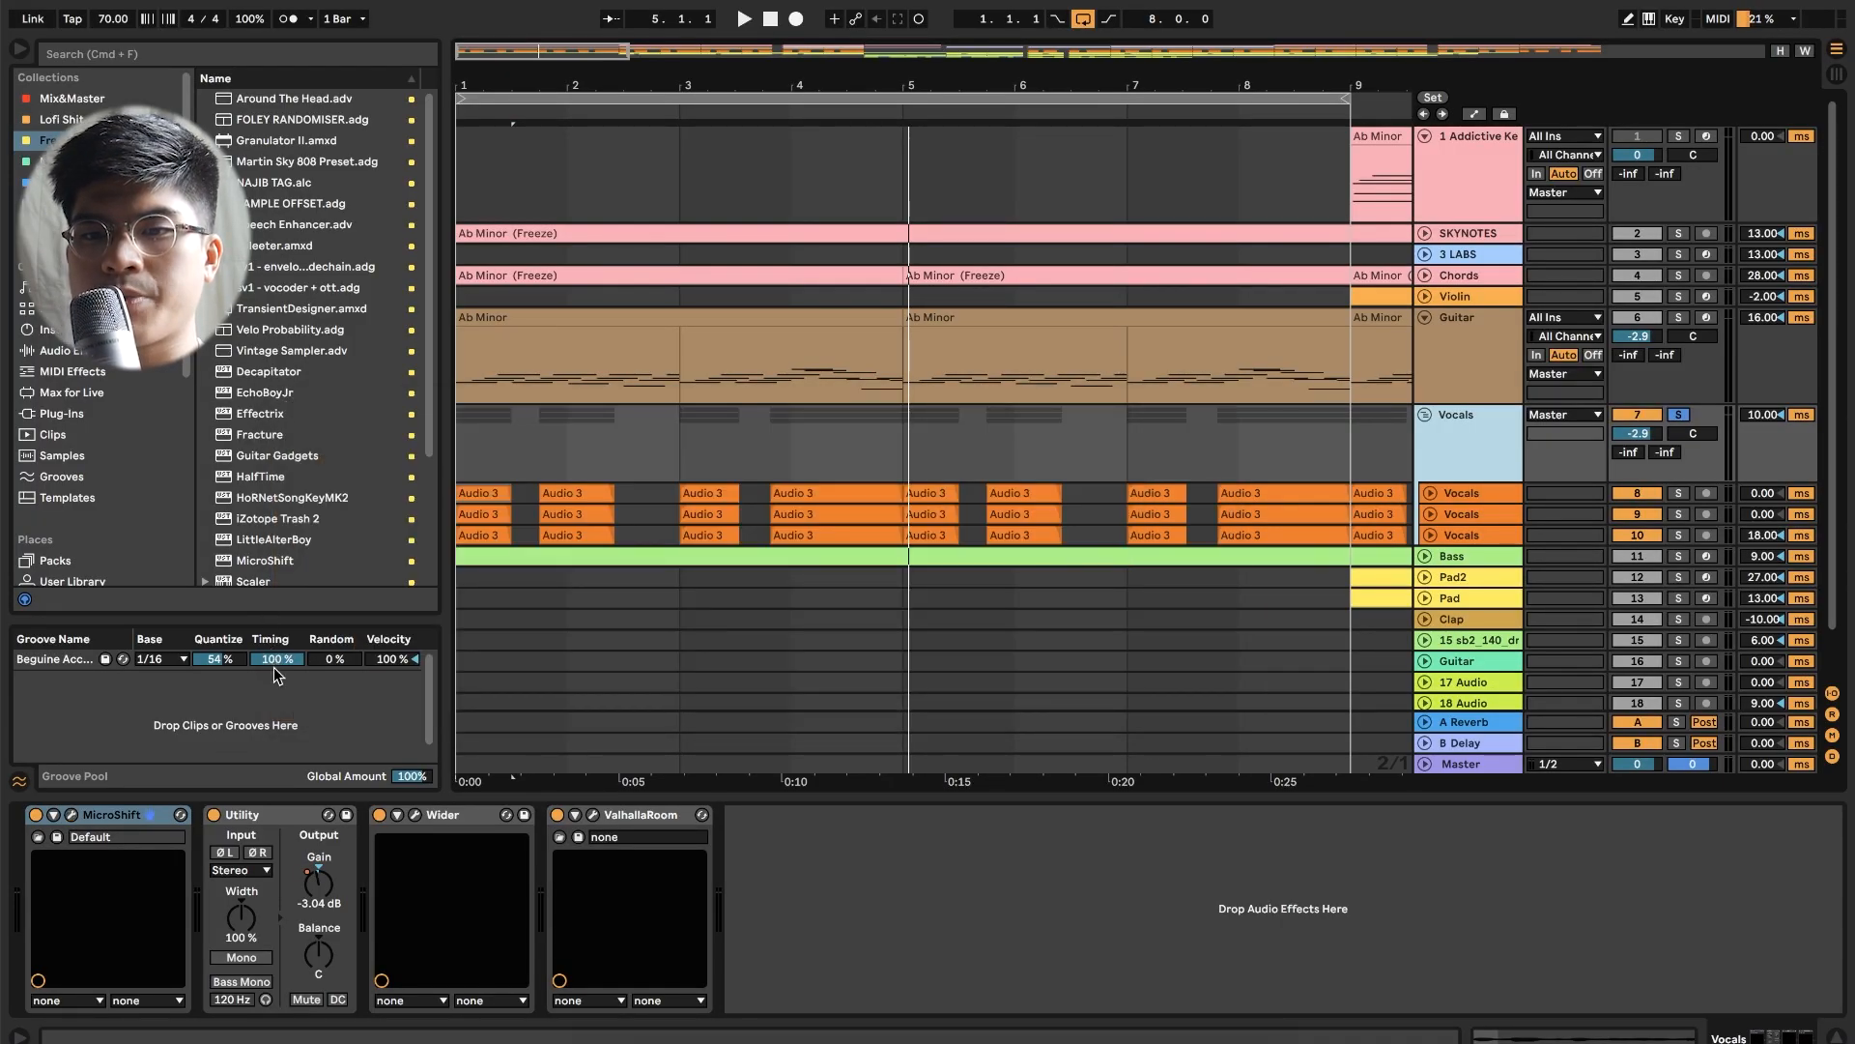
# Step: Inspect the Wider and ValhallaRoom effects on the Vocals group, closing the plugin window when done
pyautogui.click(416, 814)
pyautogui.click(592, 815)
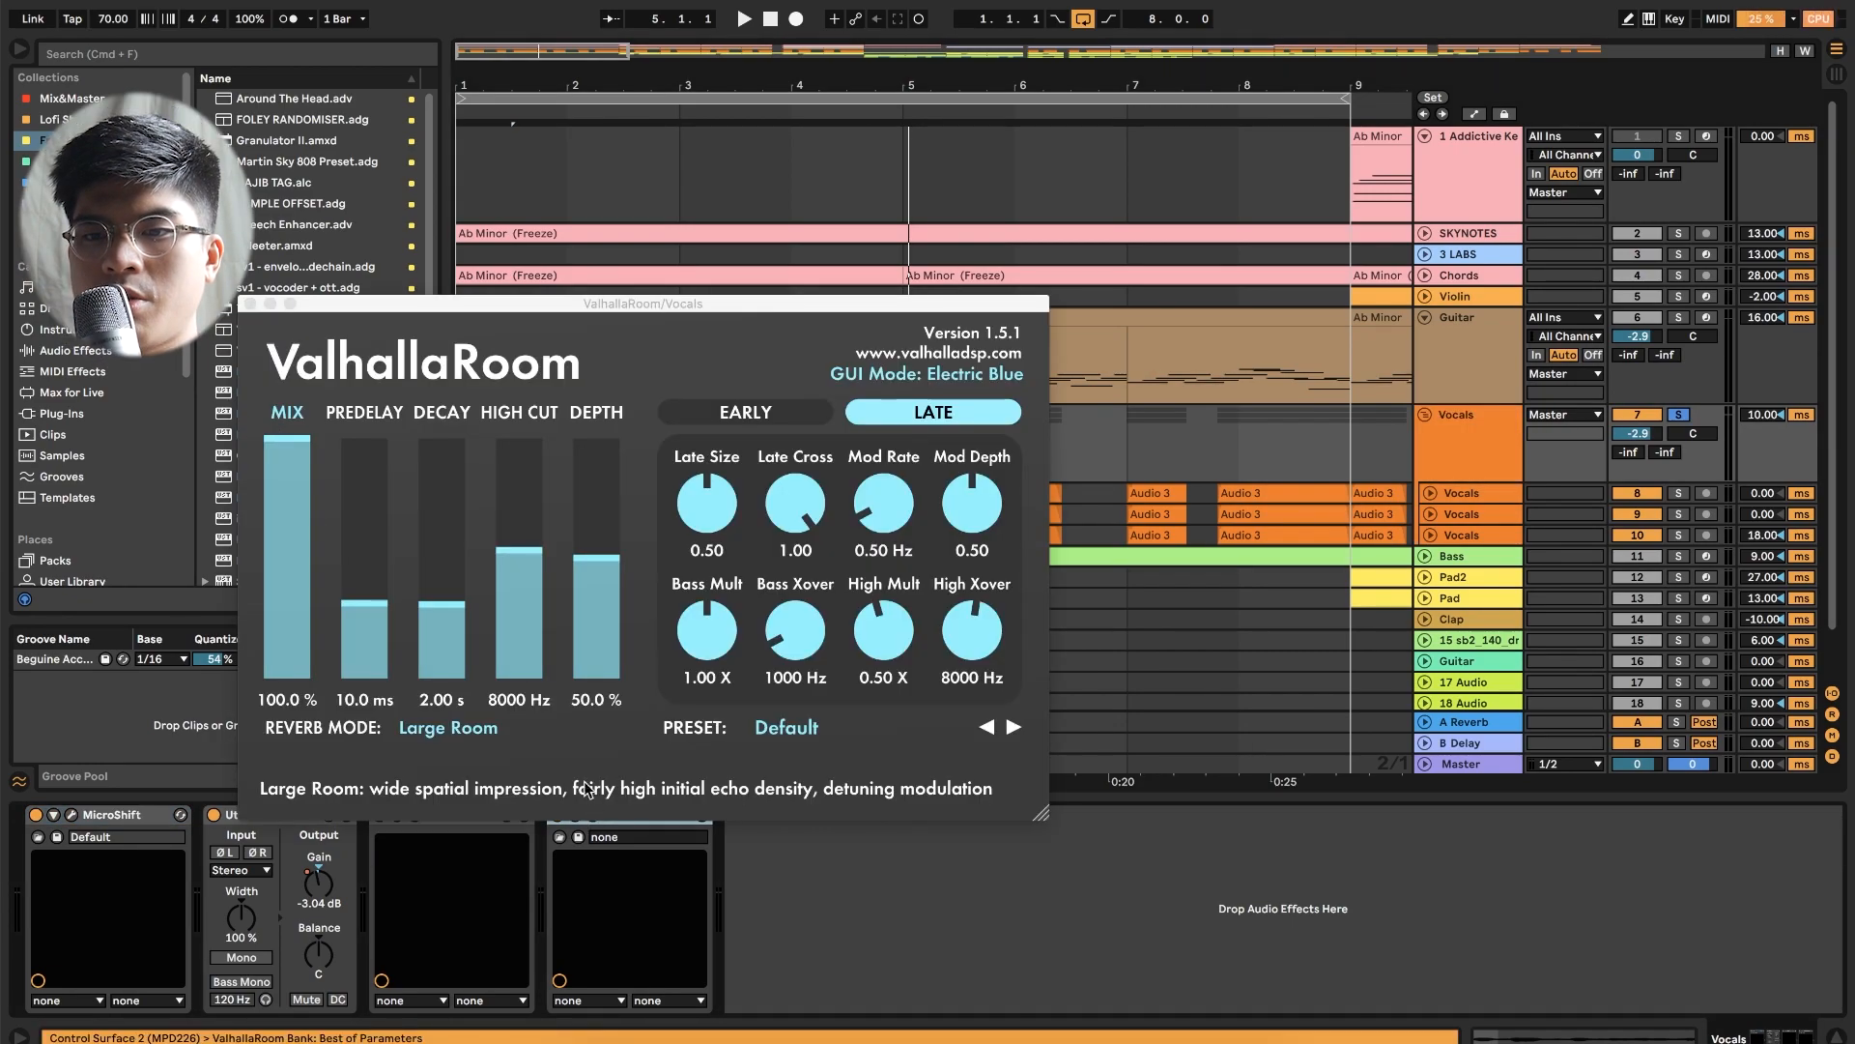
pyautogui.click(251, 305)
# Step: Review the effect chains of the third and first vocal tracks inside the Vocals group
pyautogui.click(1471, 532)
pyautogui.click(1471, 538)
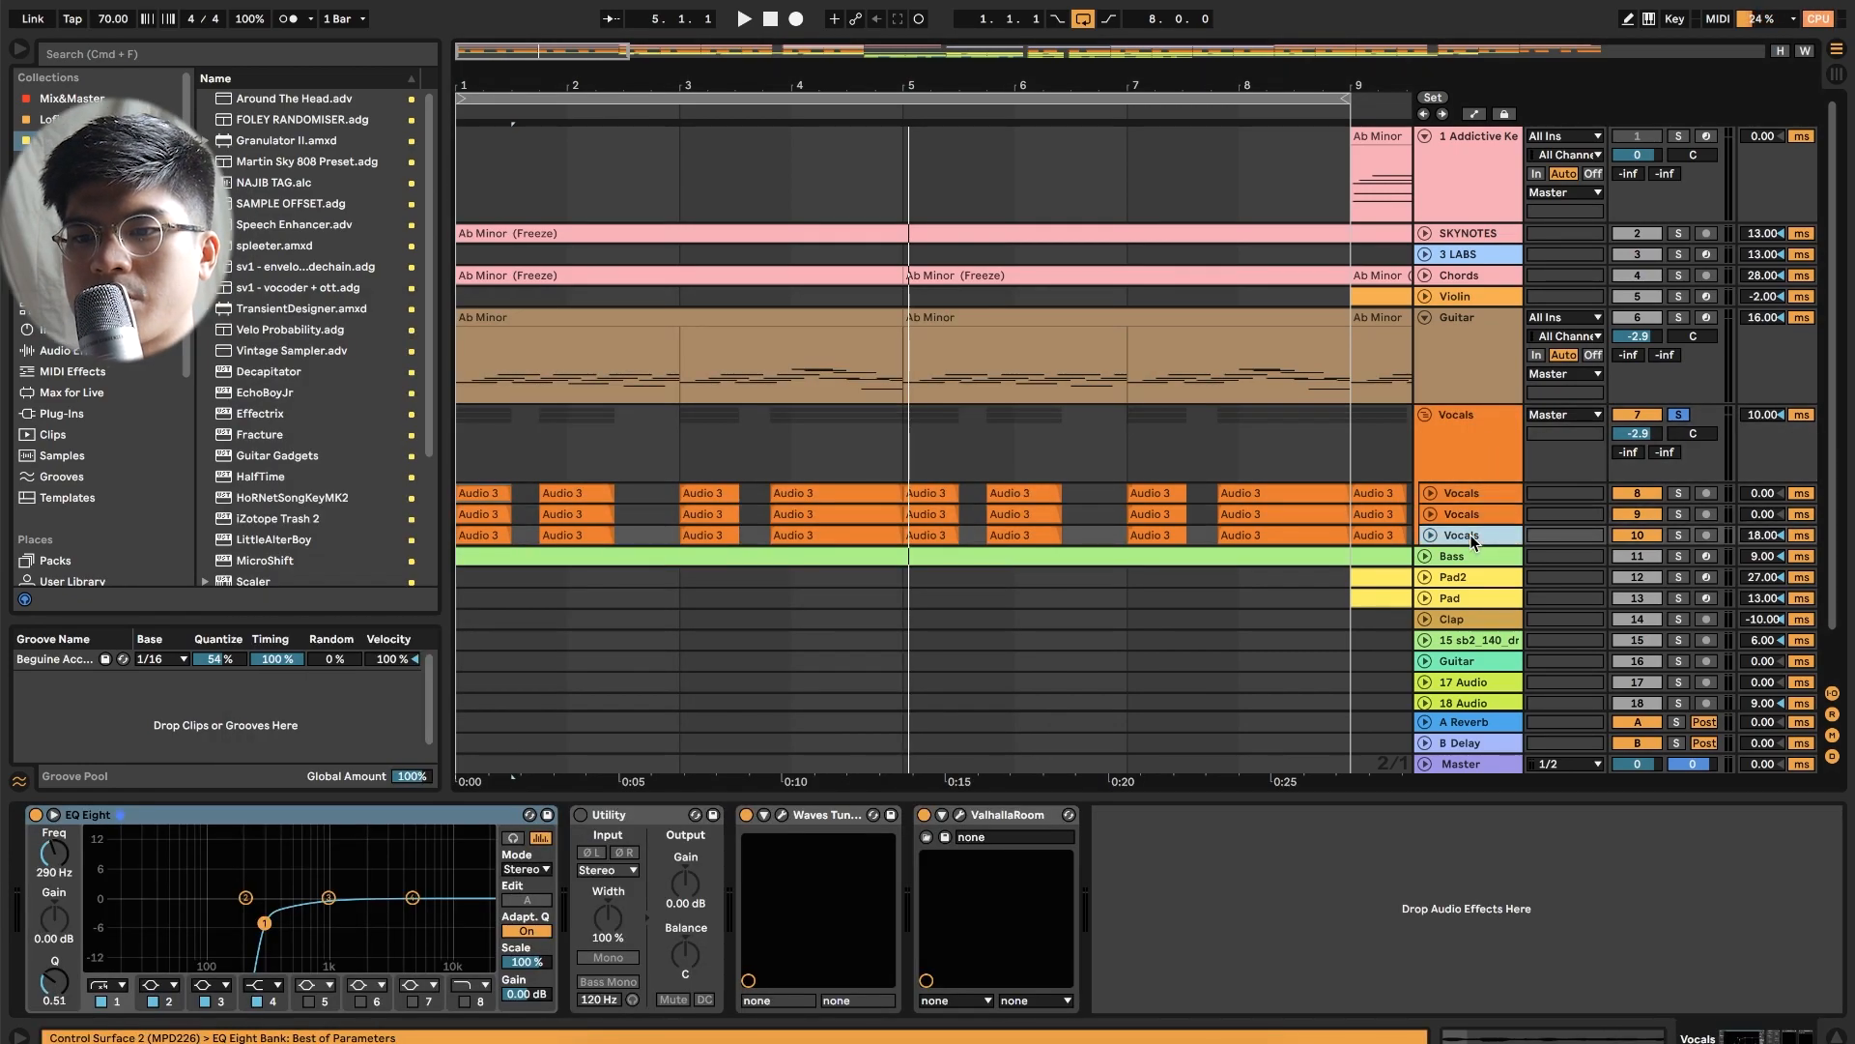
pyautogui.click(1469, 500)
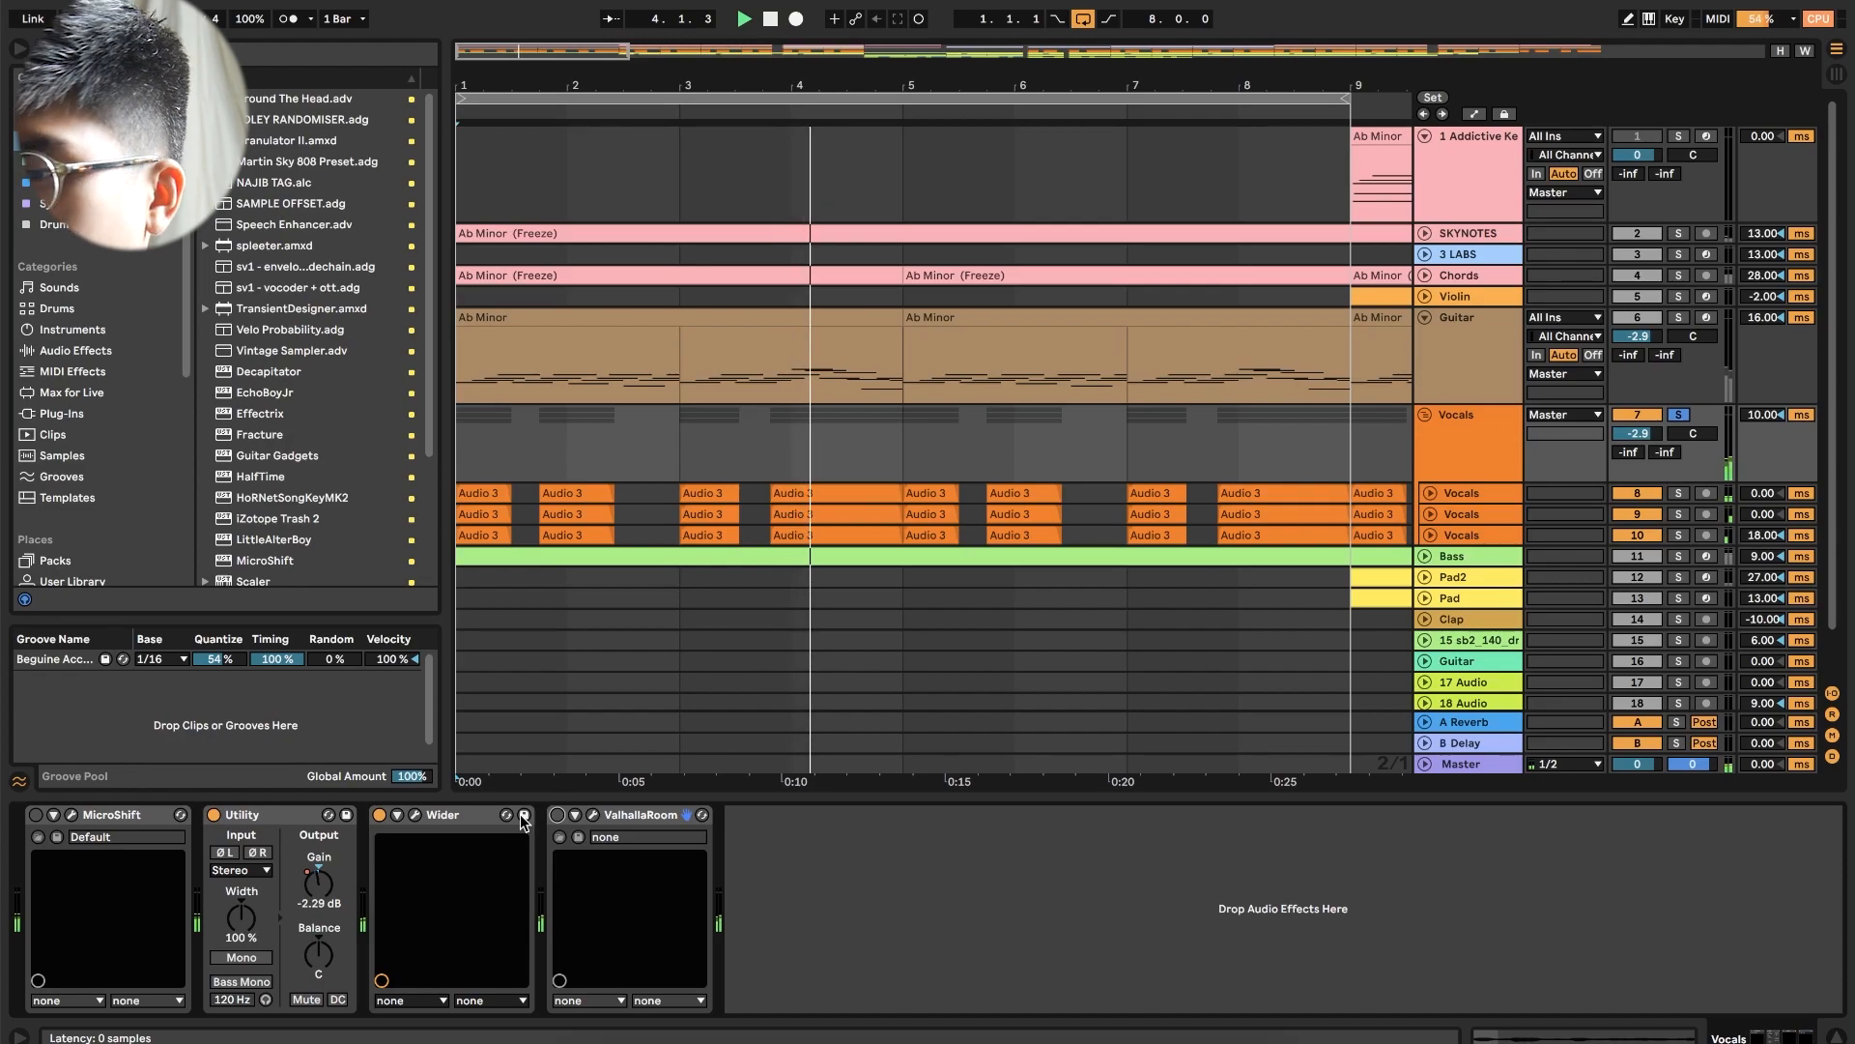
# Step: Bypass Wider on the Vocals group for comparison, and re-enable it together with ValhallaRoom on the group and the individual vocal track
pyautogui.click(379, 814)
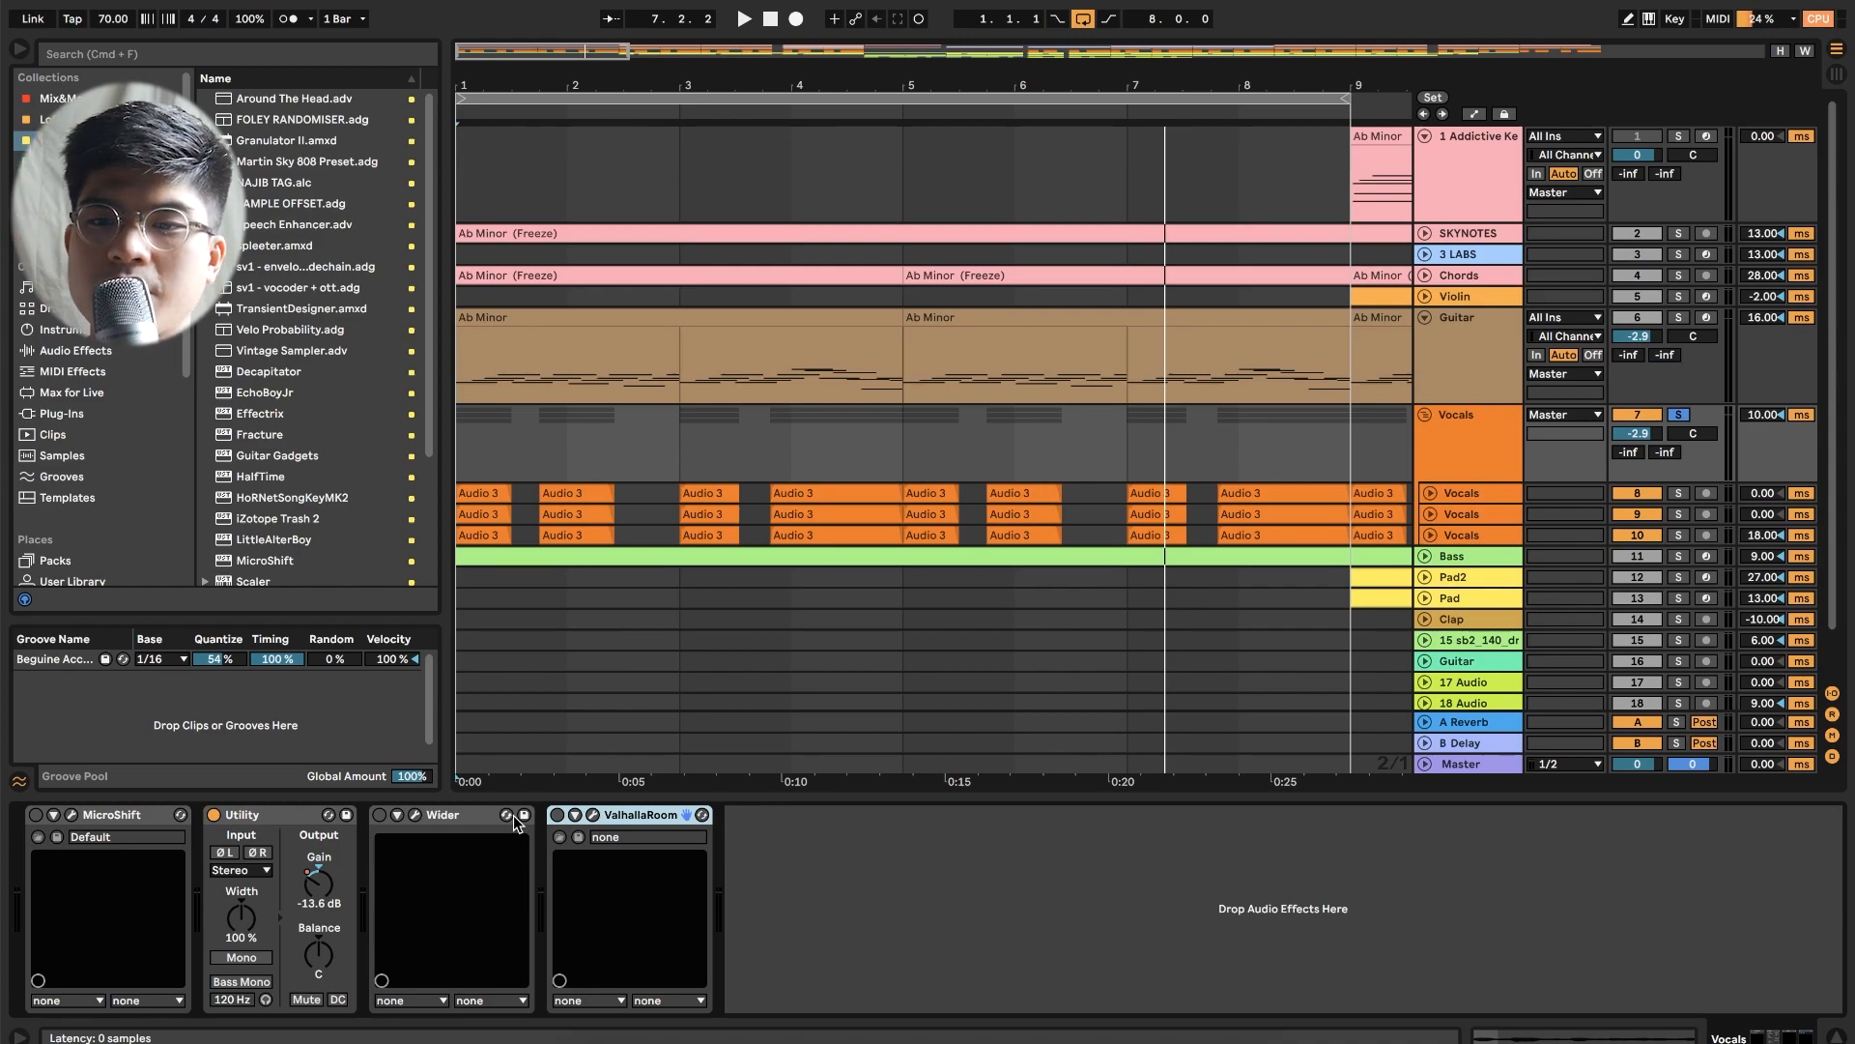
pyautogui.click(558, 815)
pyautogui.click(380, 815)
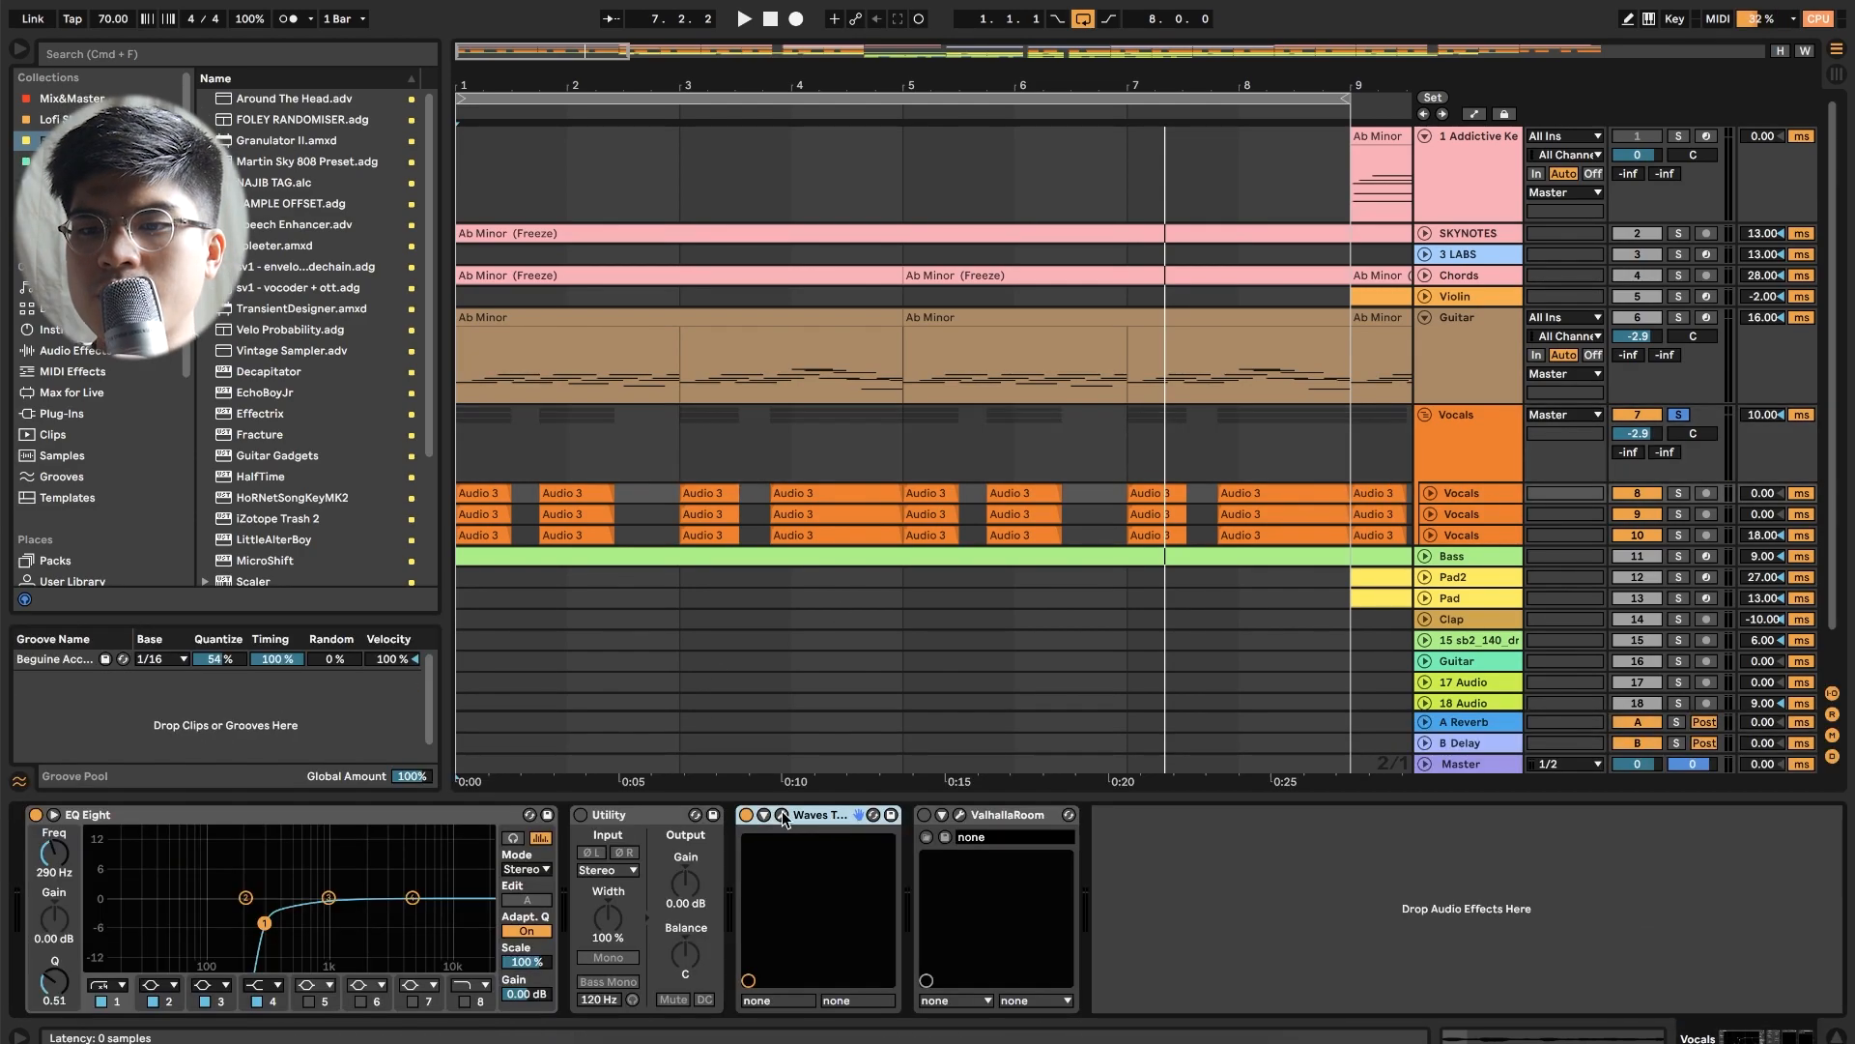
pyautogui.click(923, 816)
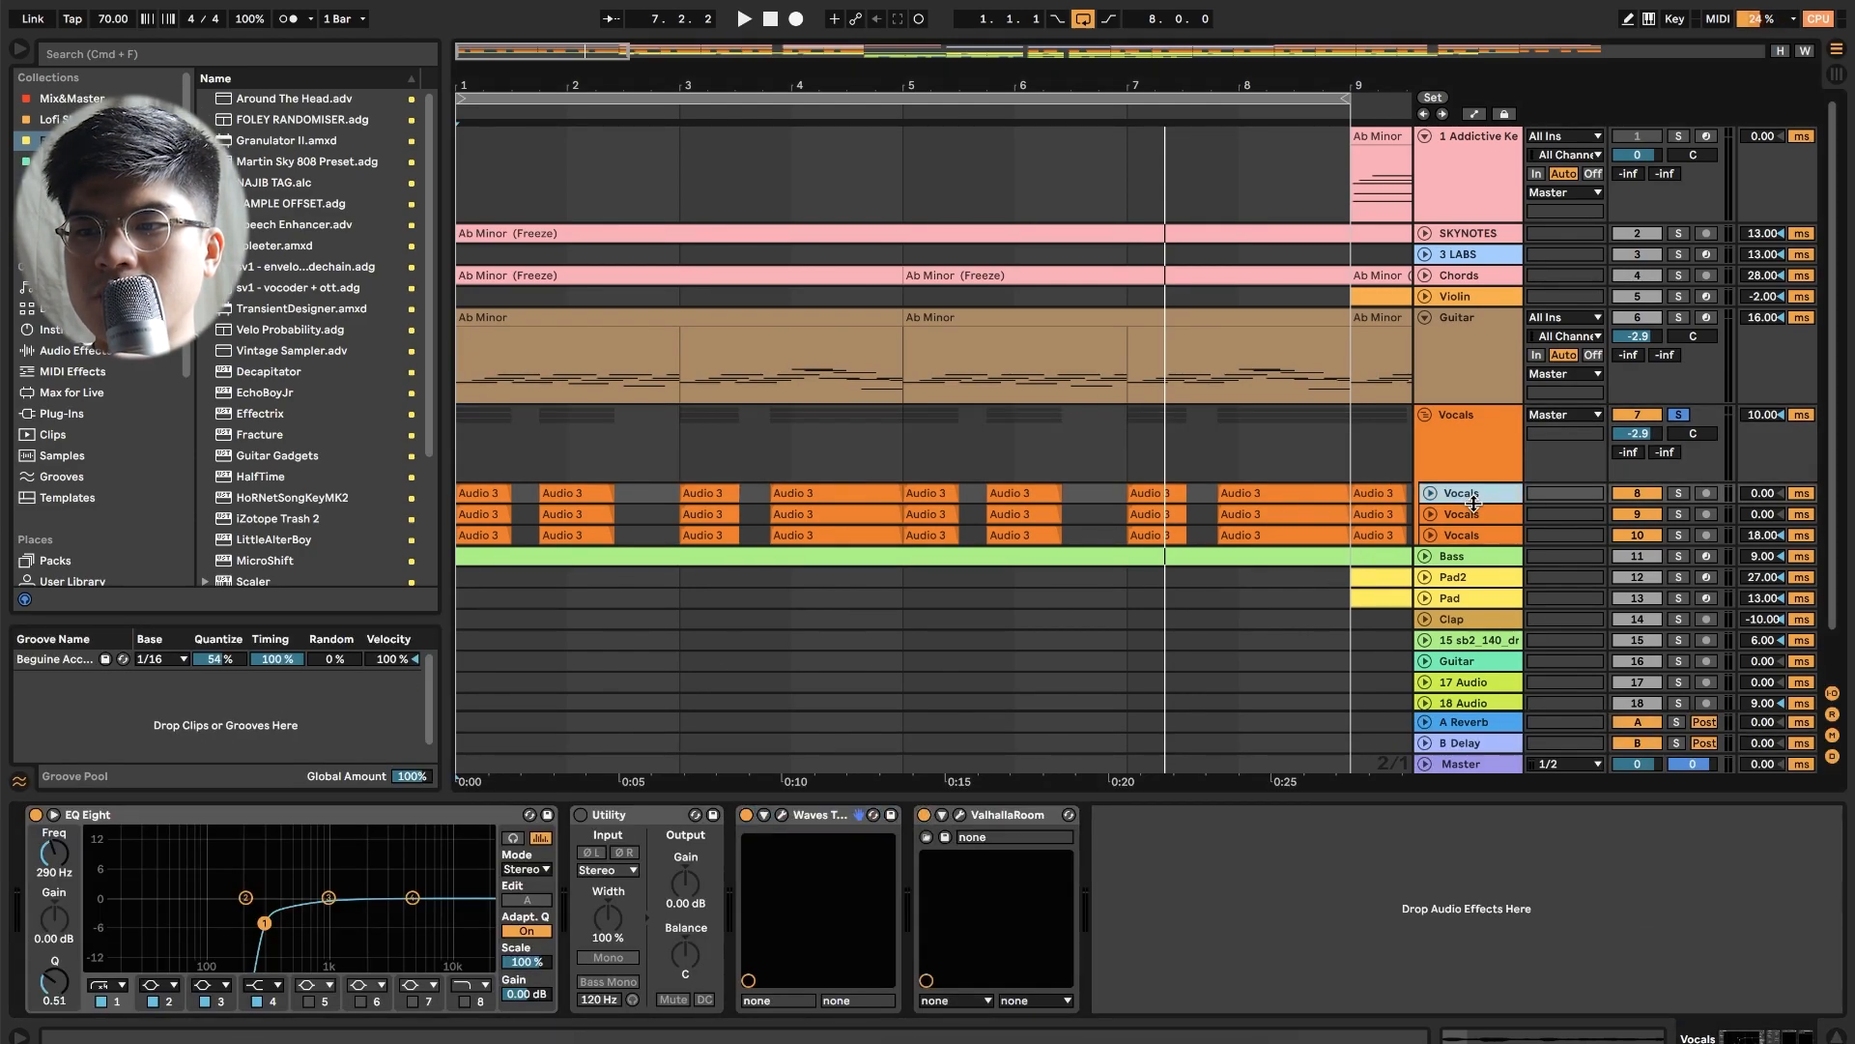
# Step: Review the Waves Tune and ValhallaRoom effects on the second vocal track inside the Vocals group
pyautogui.click(1461, 514)
pyautogui.click(747, 814)
pyautogui.click(939, 817)
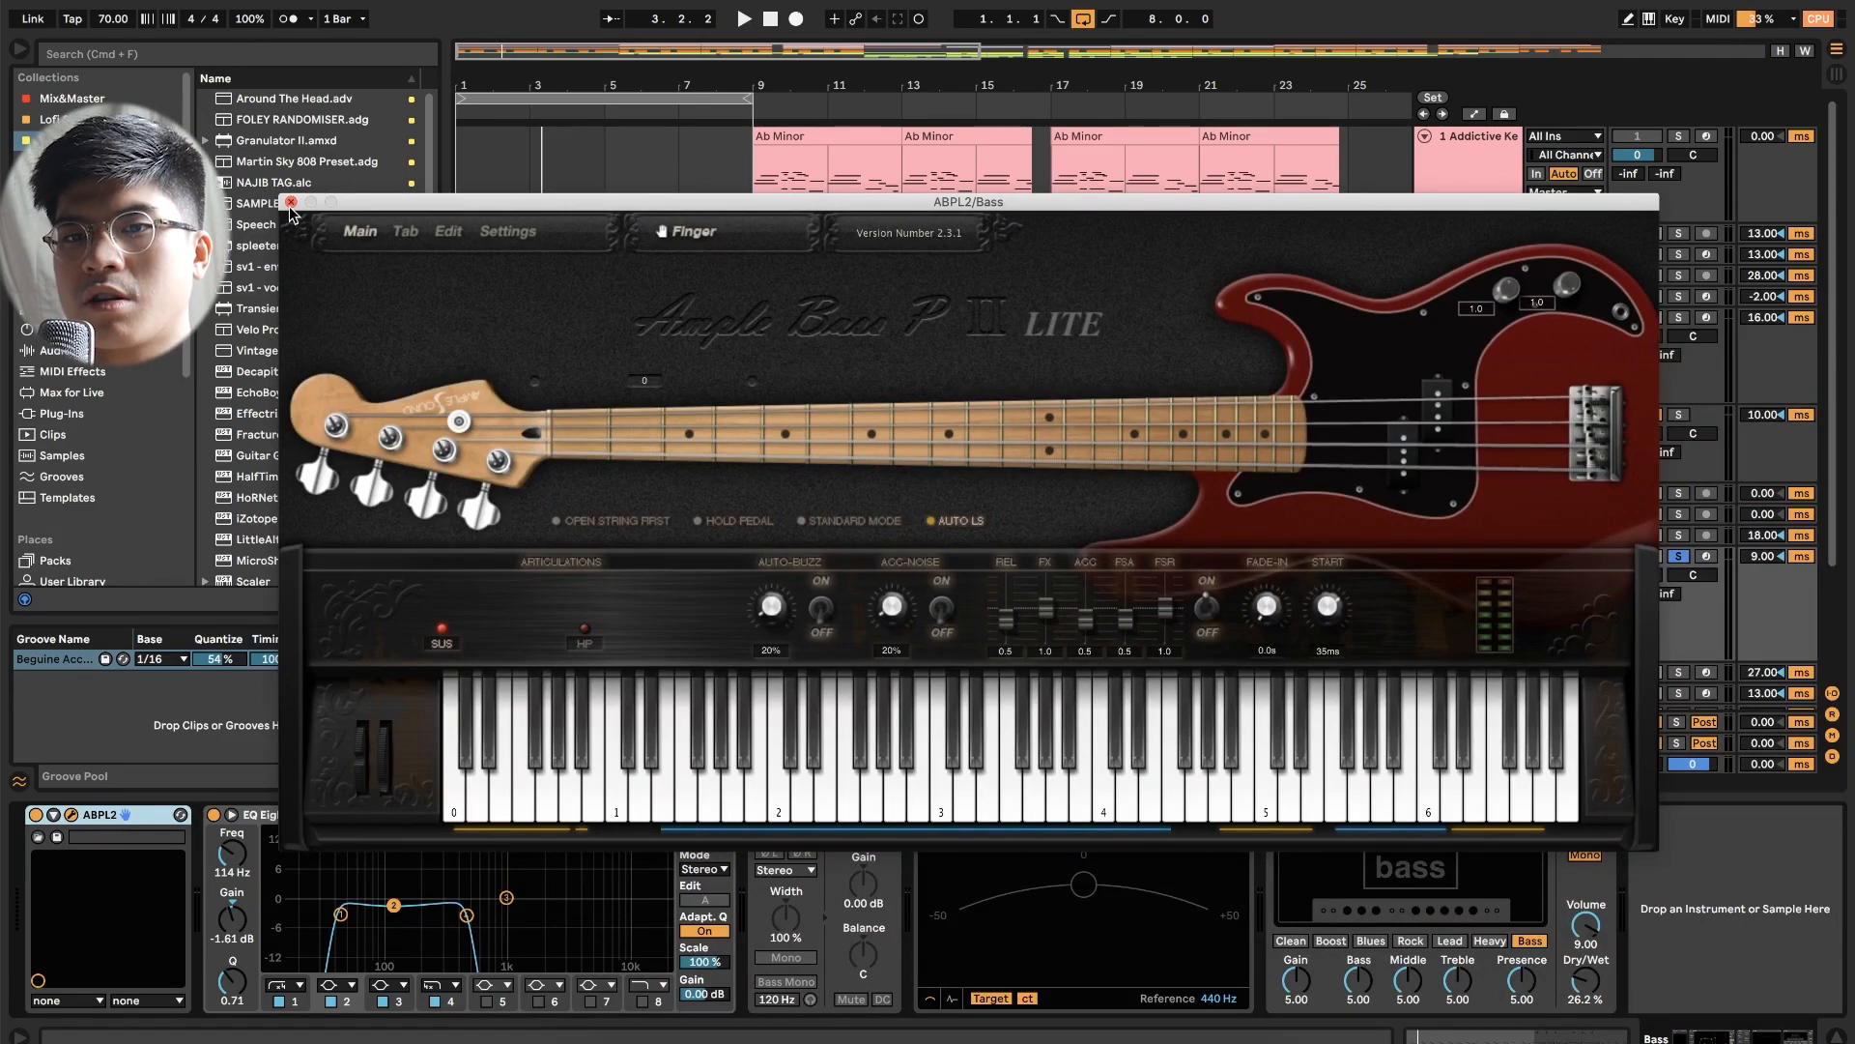
# Step: Close the Ample Bass window and audition the bass line on its own and together with the other tracks
pyautogui.click(290, 203)
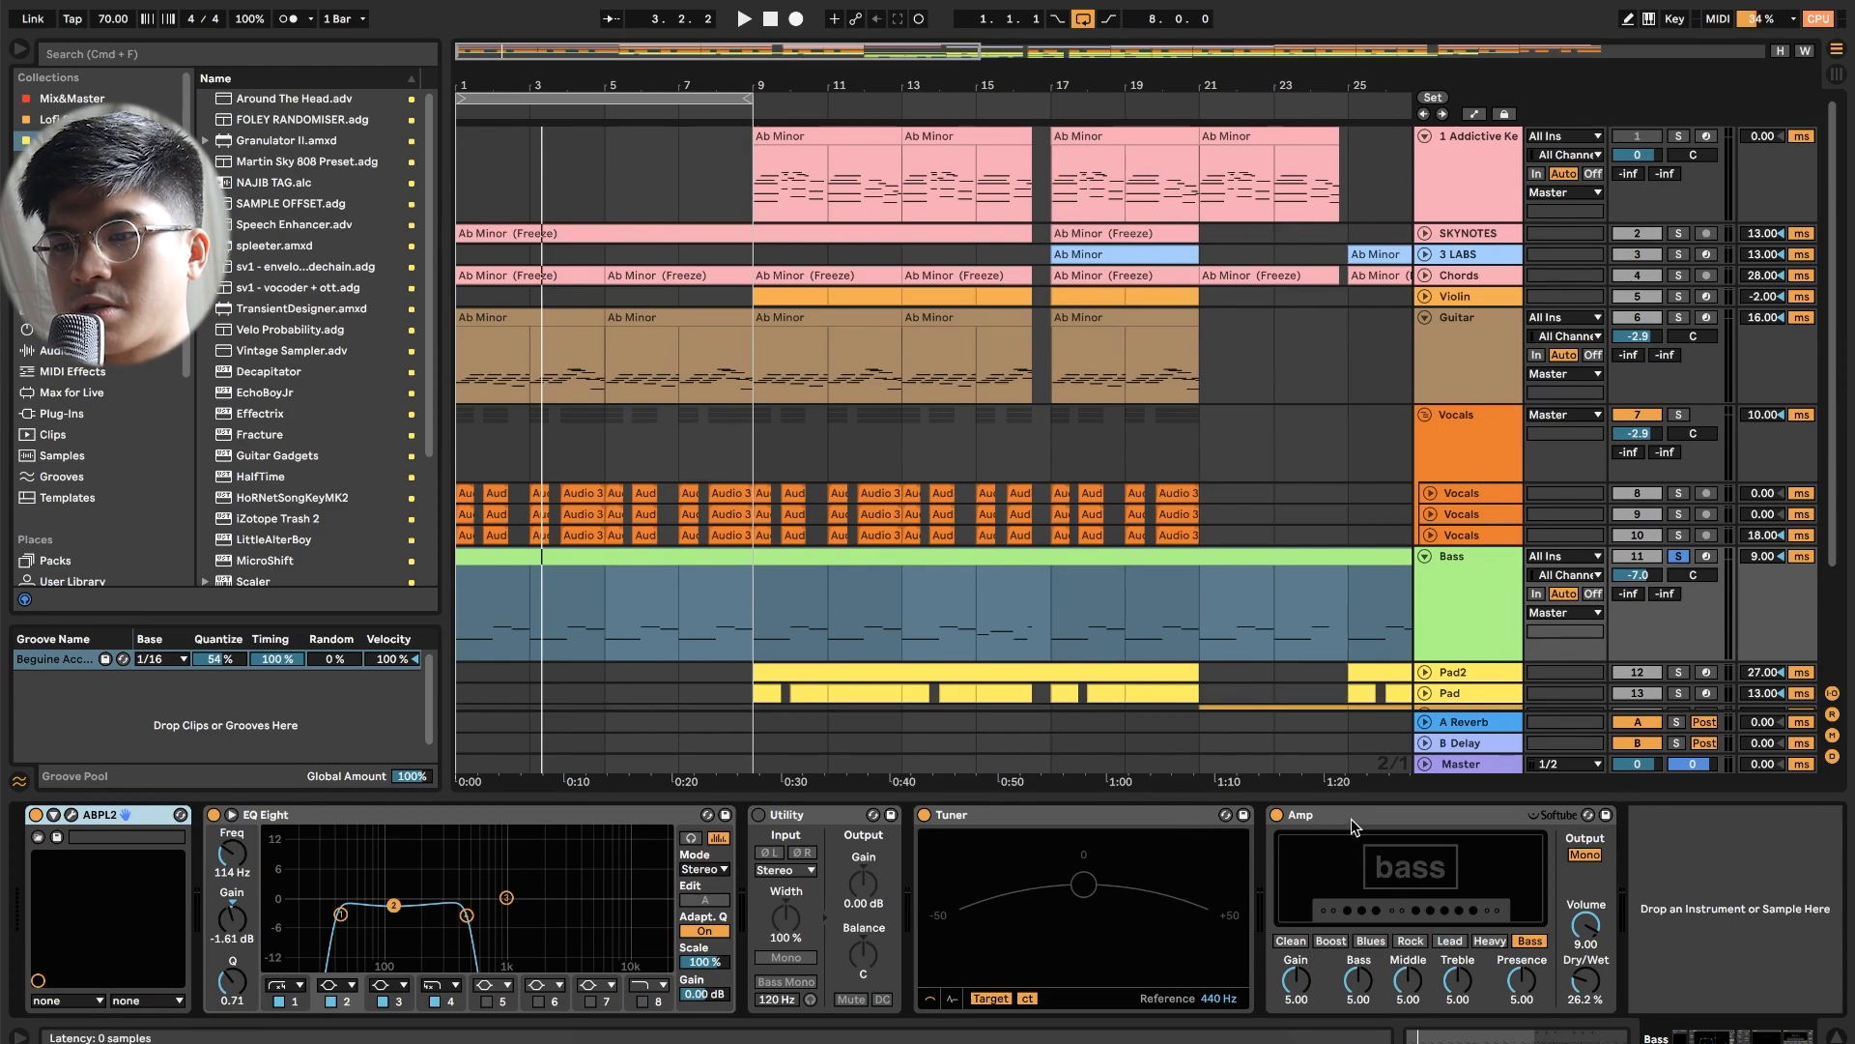
pyautogui.press('space')
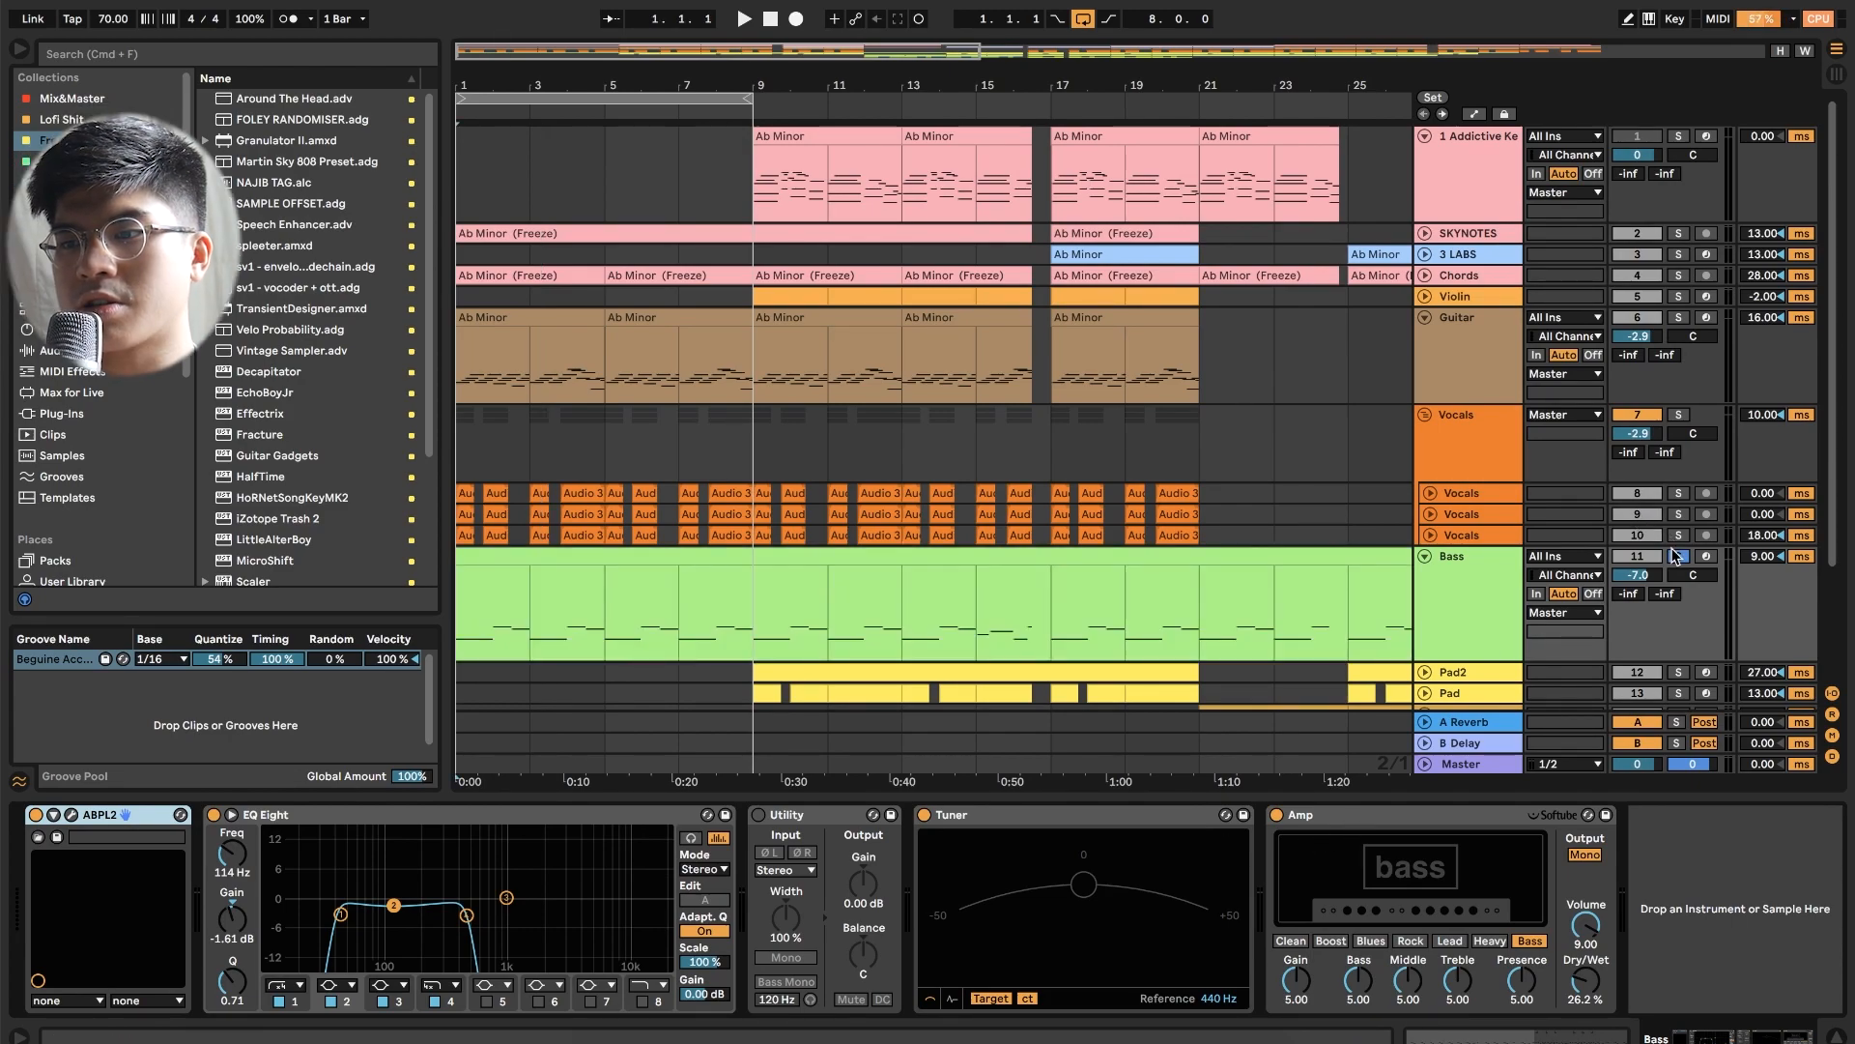
pyautogui.click(750, 22)
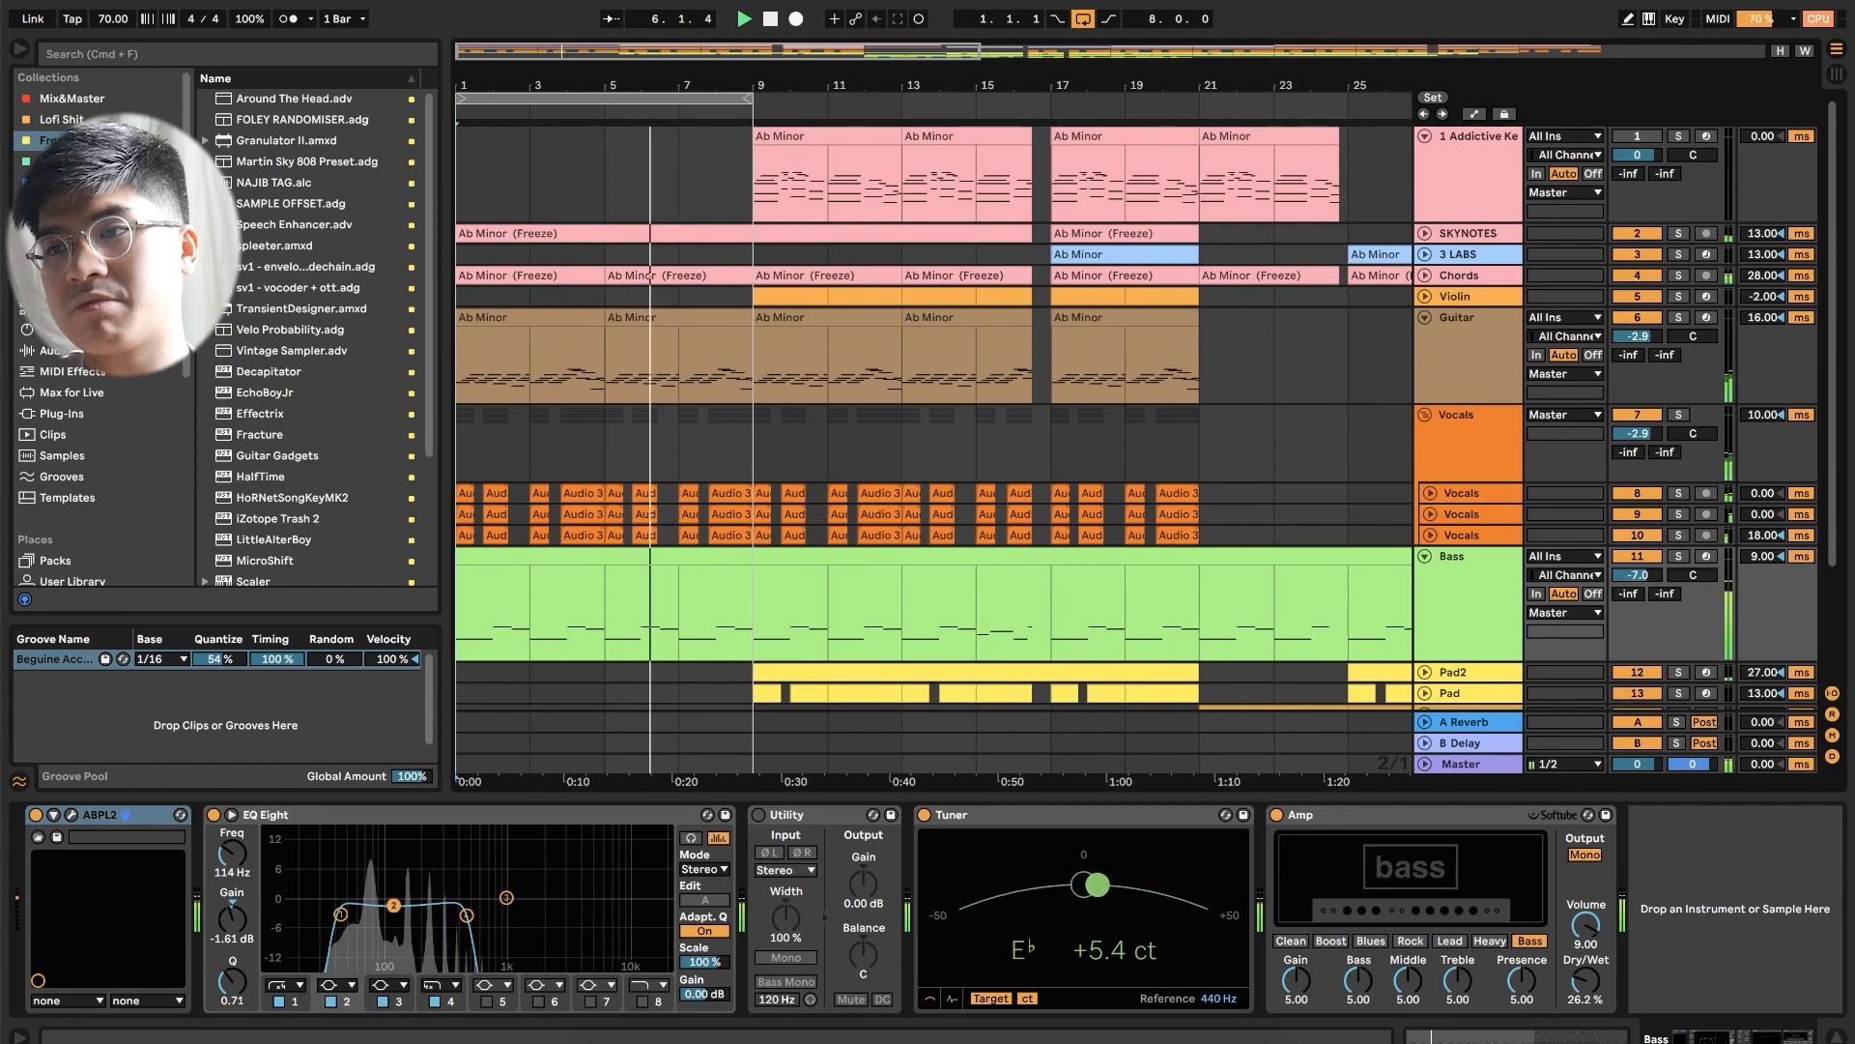
# Step: Audition the soloed Violin part in the section from bar 9 and inspect its BBC Symphony Orchestra instrument, closing the plugin window when done
pyautogui.moveTo(714, 45); pyautogui.dragTo(714, 22)
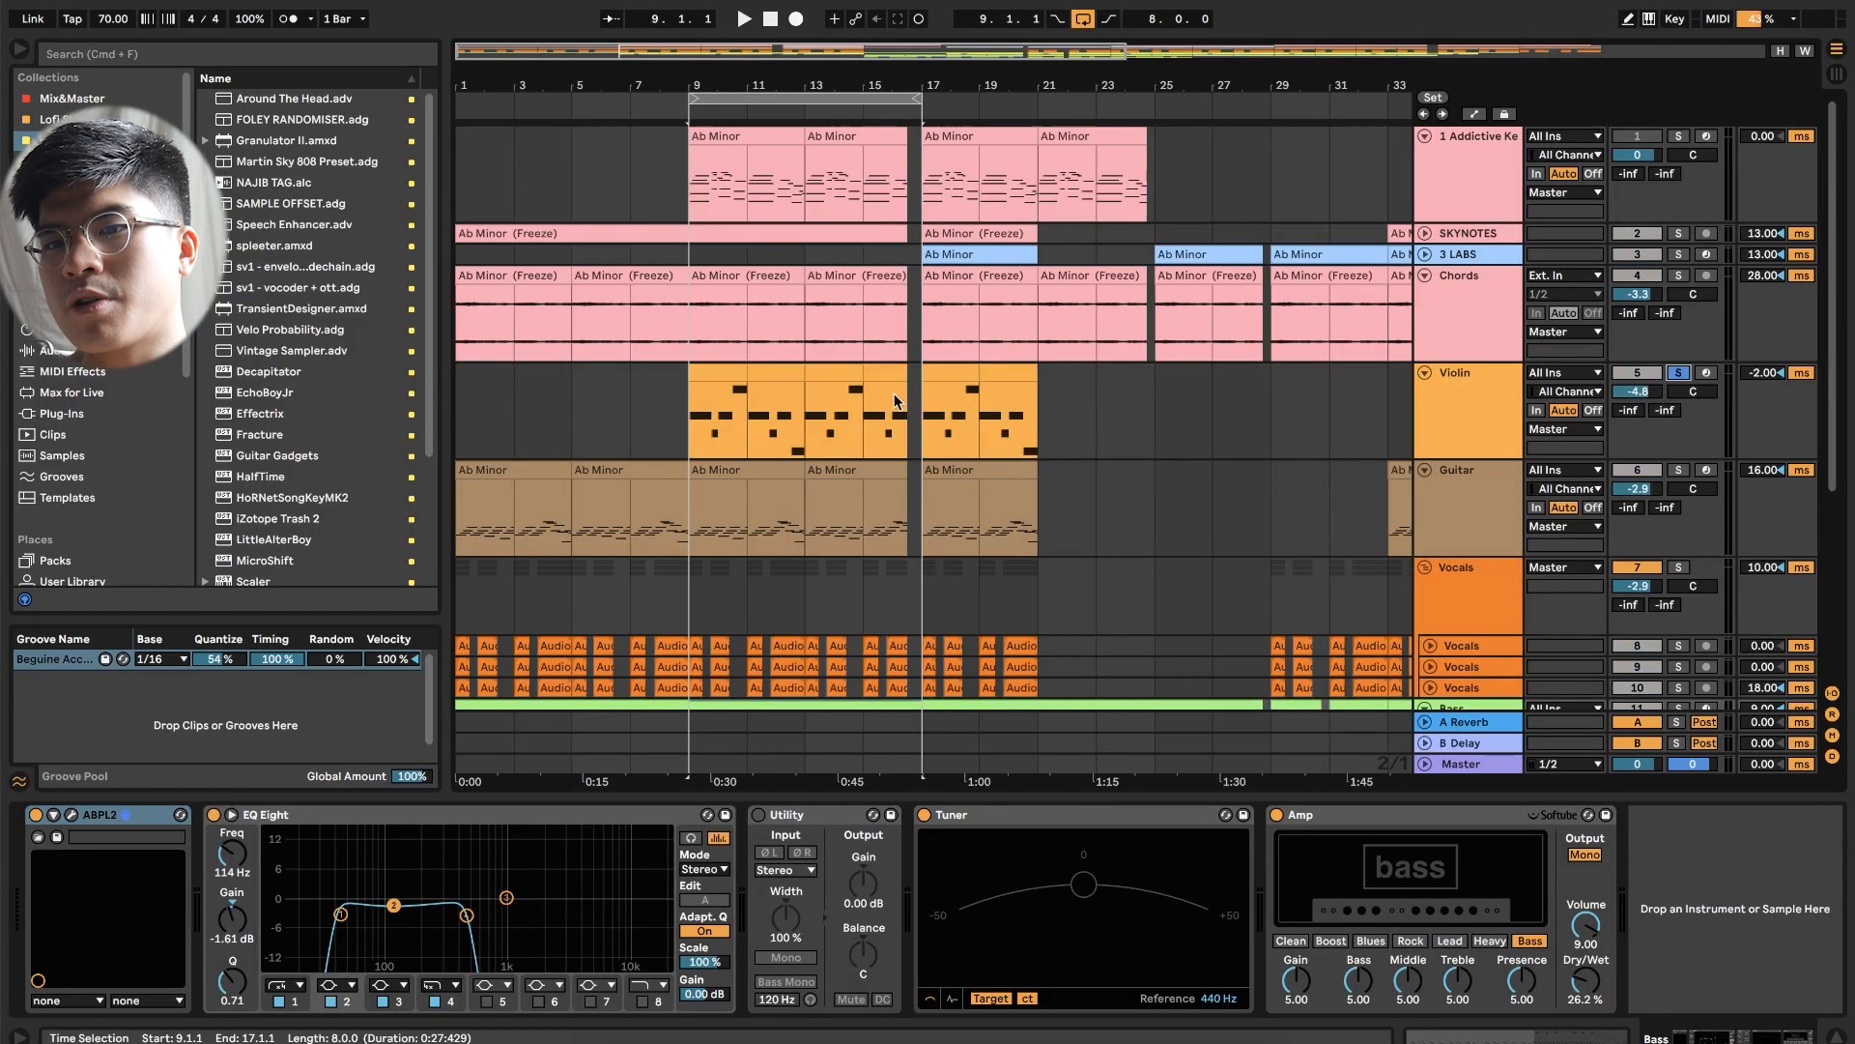
pyautogui.click(773, 379)
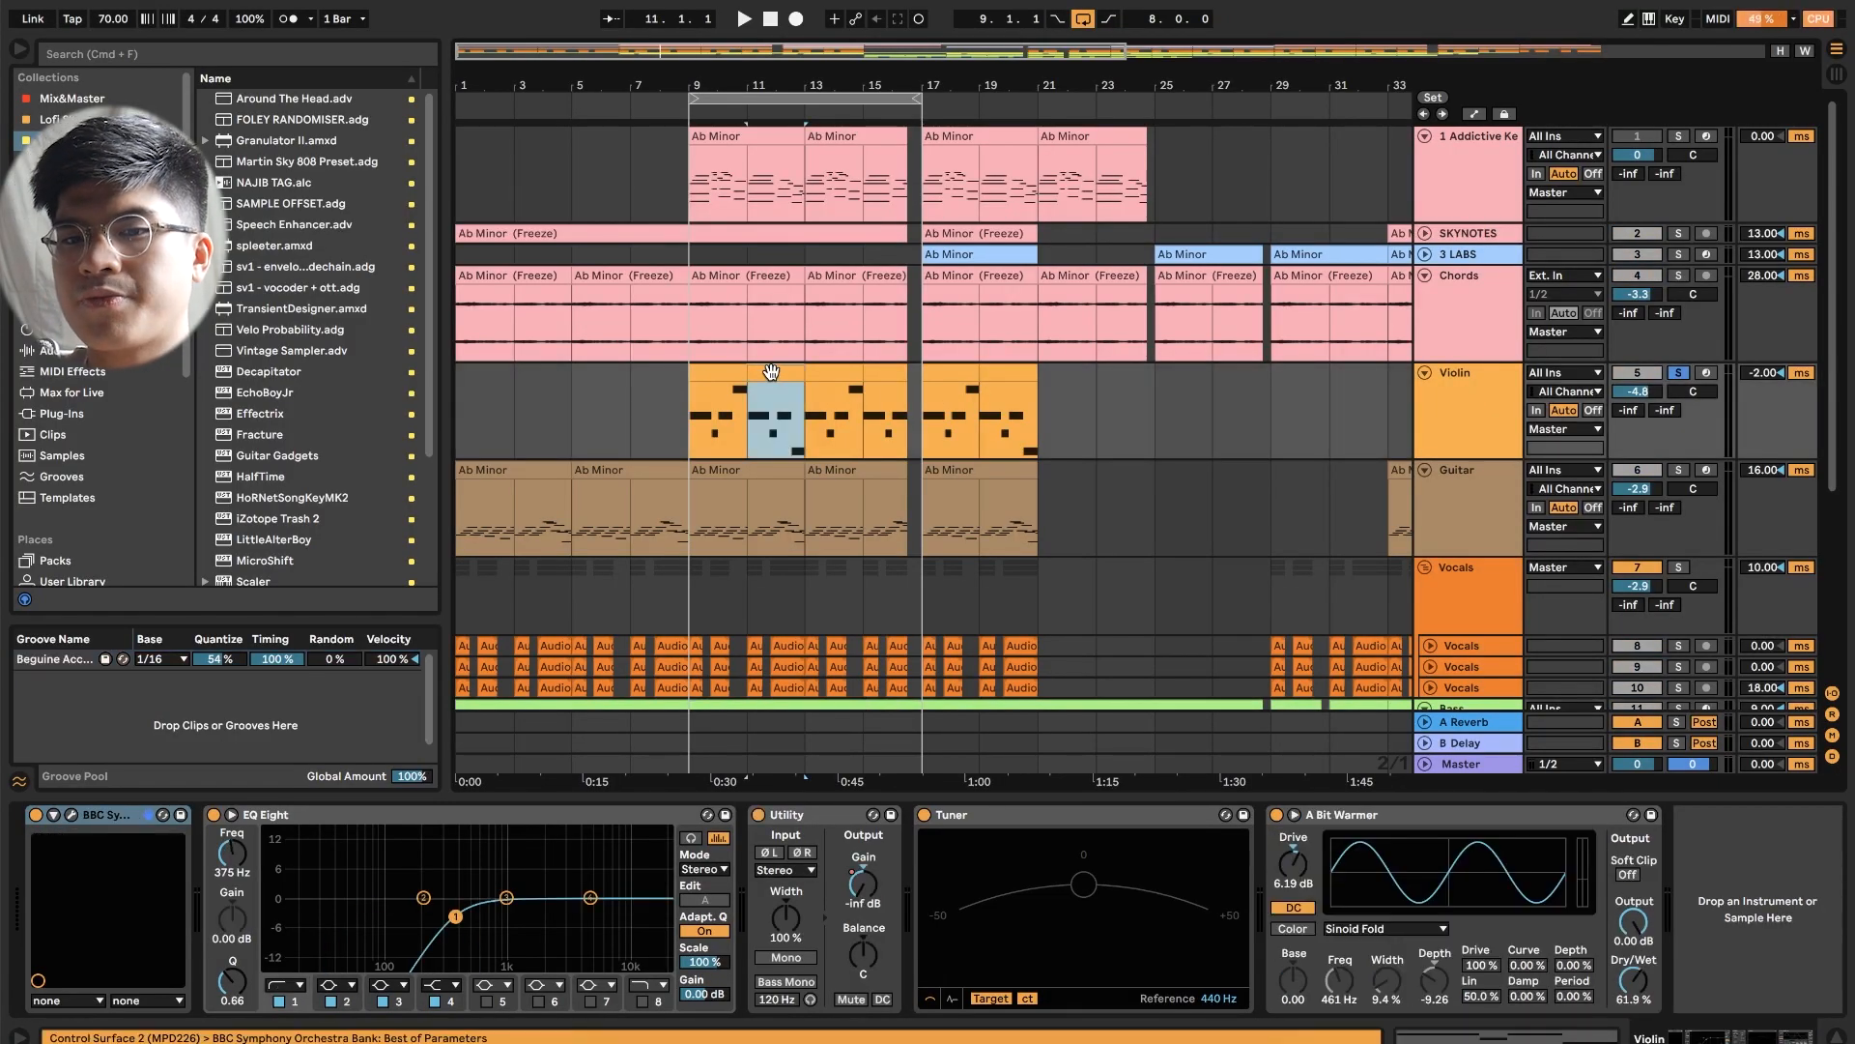
pyautogui.click(70, 816)
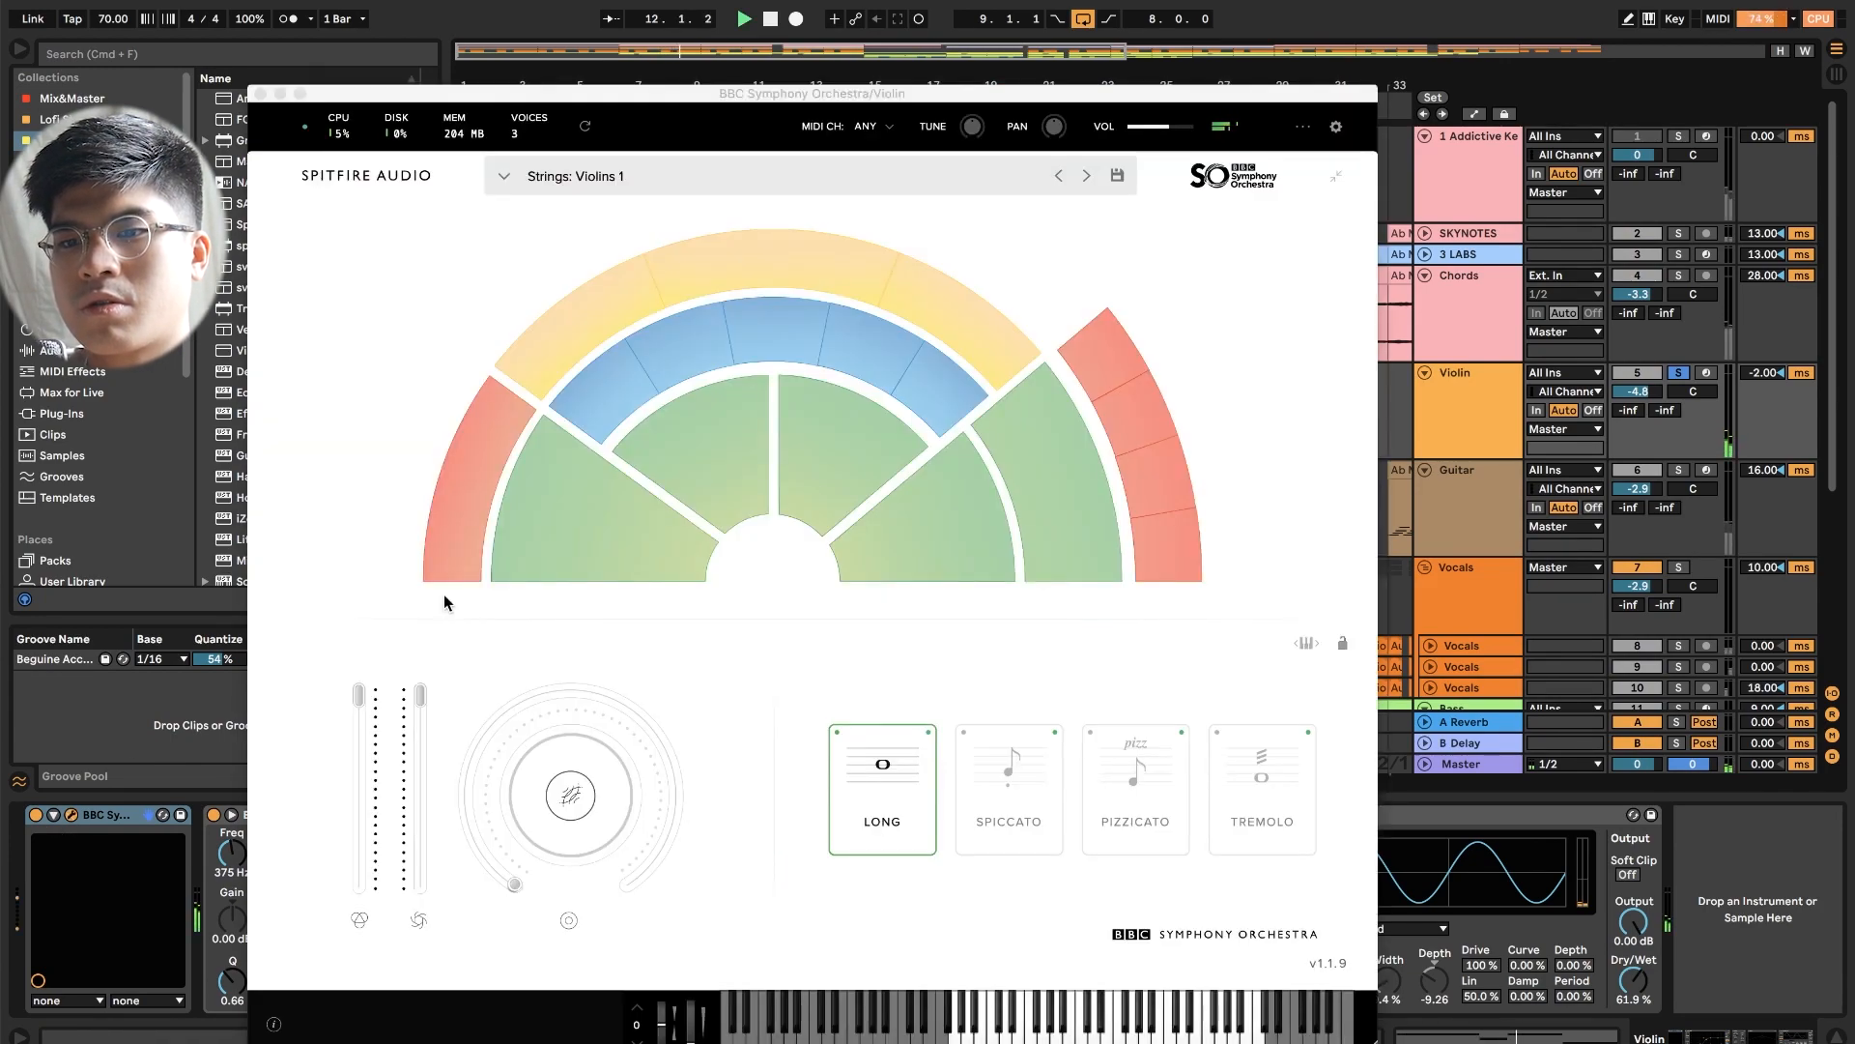
pyautogui.click(259, 93)
pyautogui.click(1211, 454)
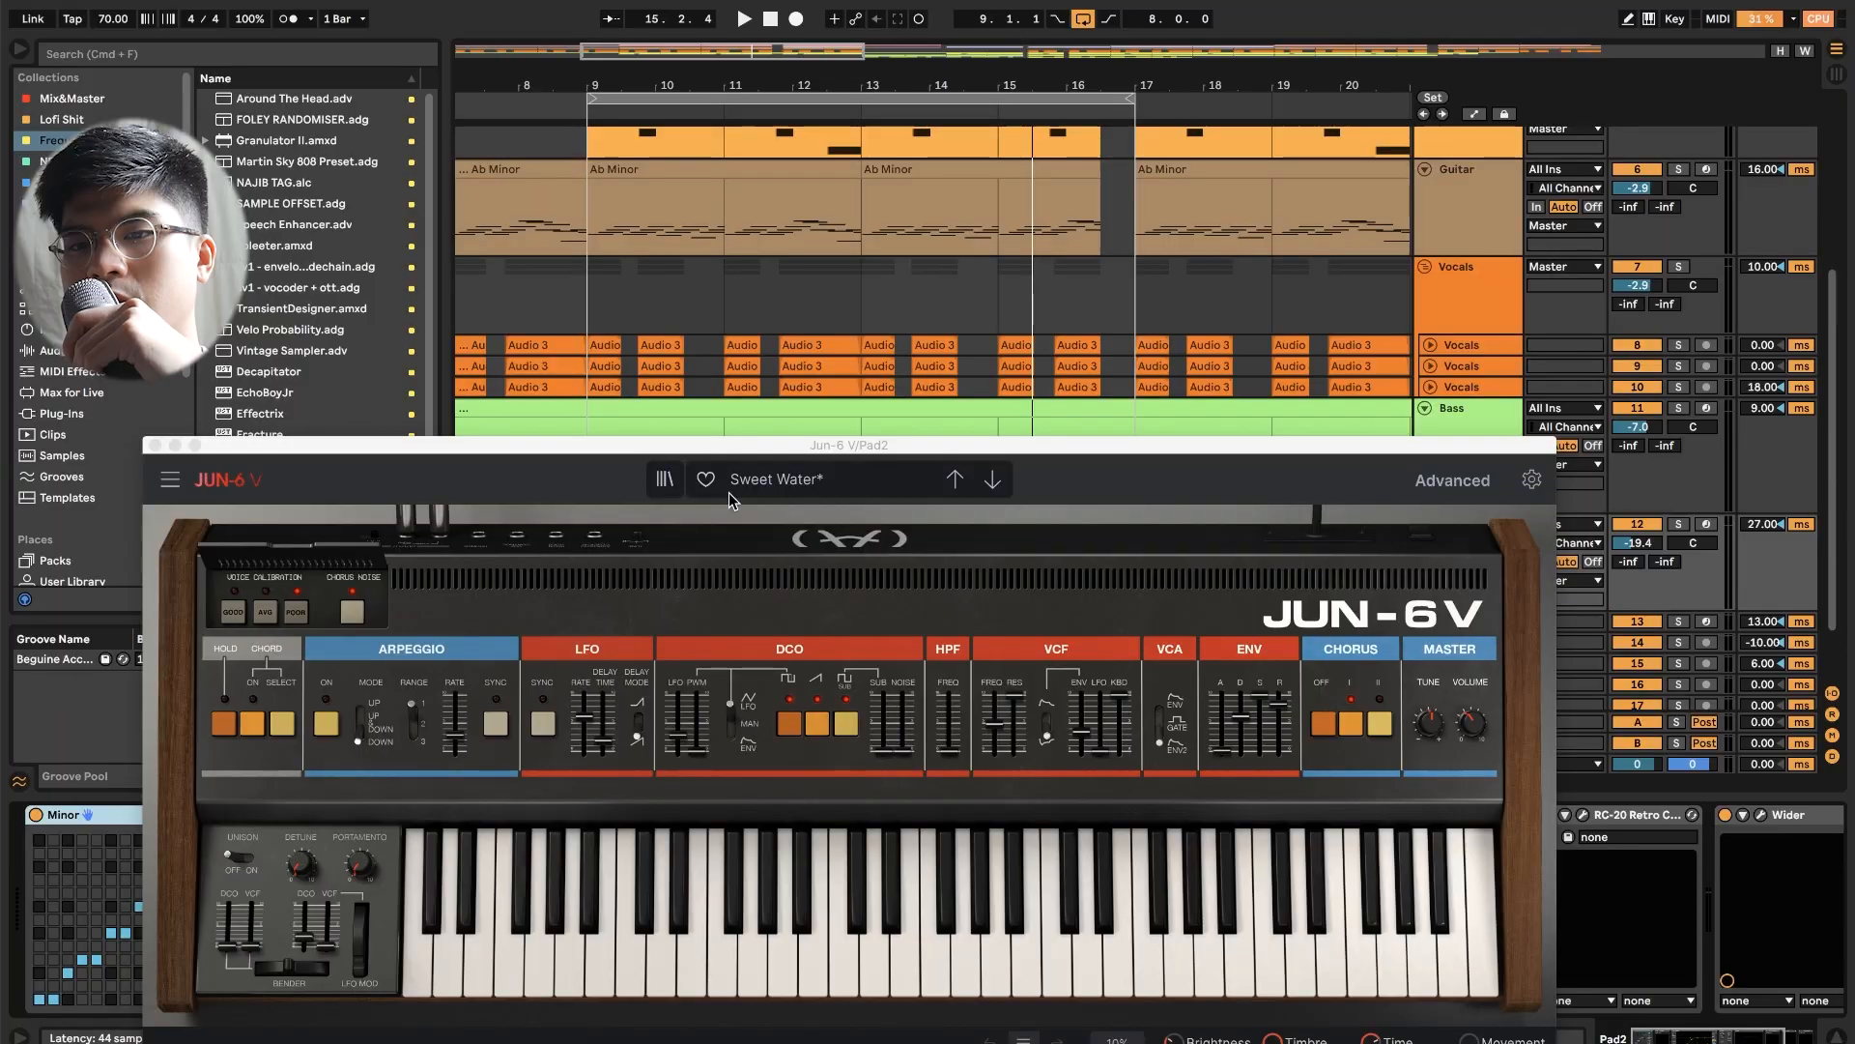
# Step: Audition the soloed Pad2 track and inspect its Jun-6 V synth and its RC-20 Retro Color and Wider effects
pyautogui.click(155, 446)
pyautogui.press('space')
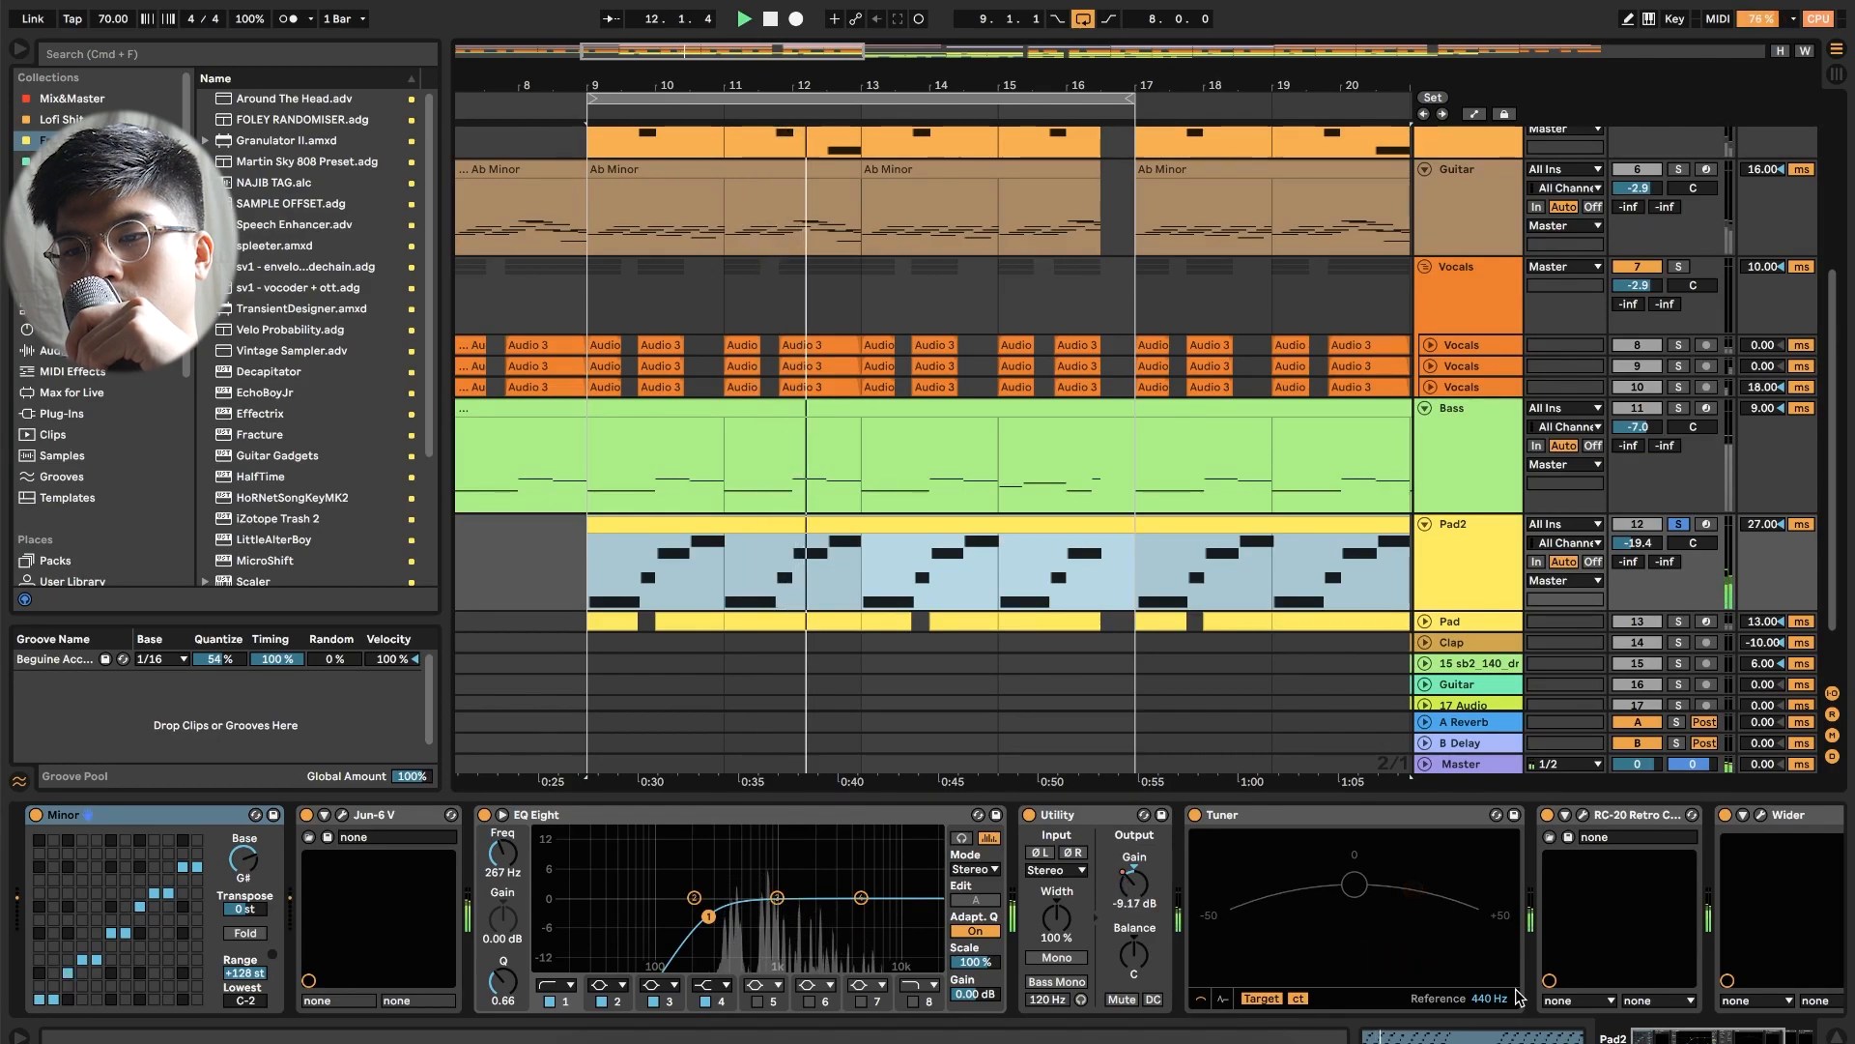
pyautogui.hscroll(3, 1517, 997)
pyautogui.hscroll(3, 1517, 997)
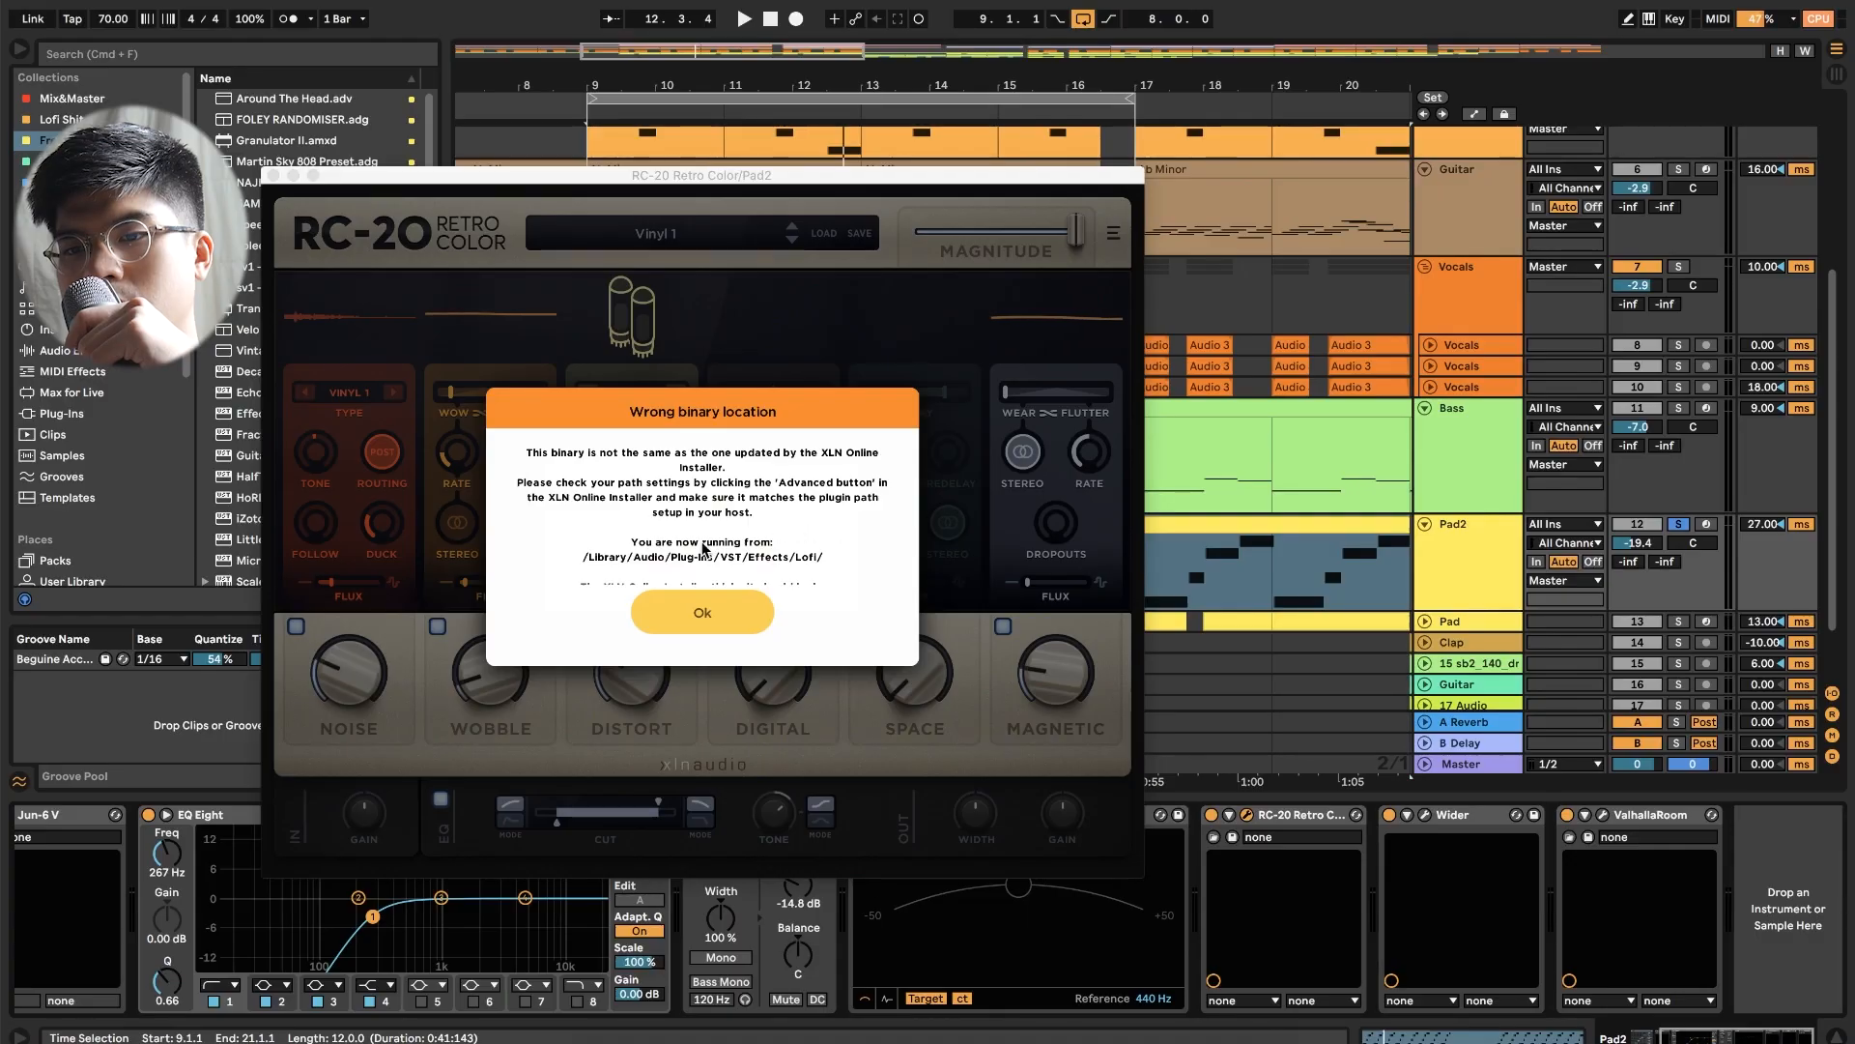
pyautogui.press('Return')
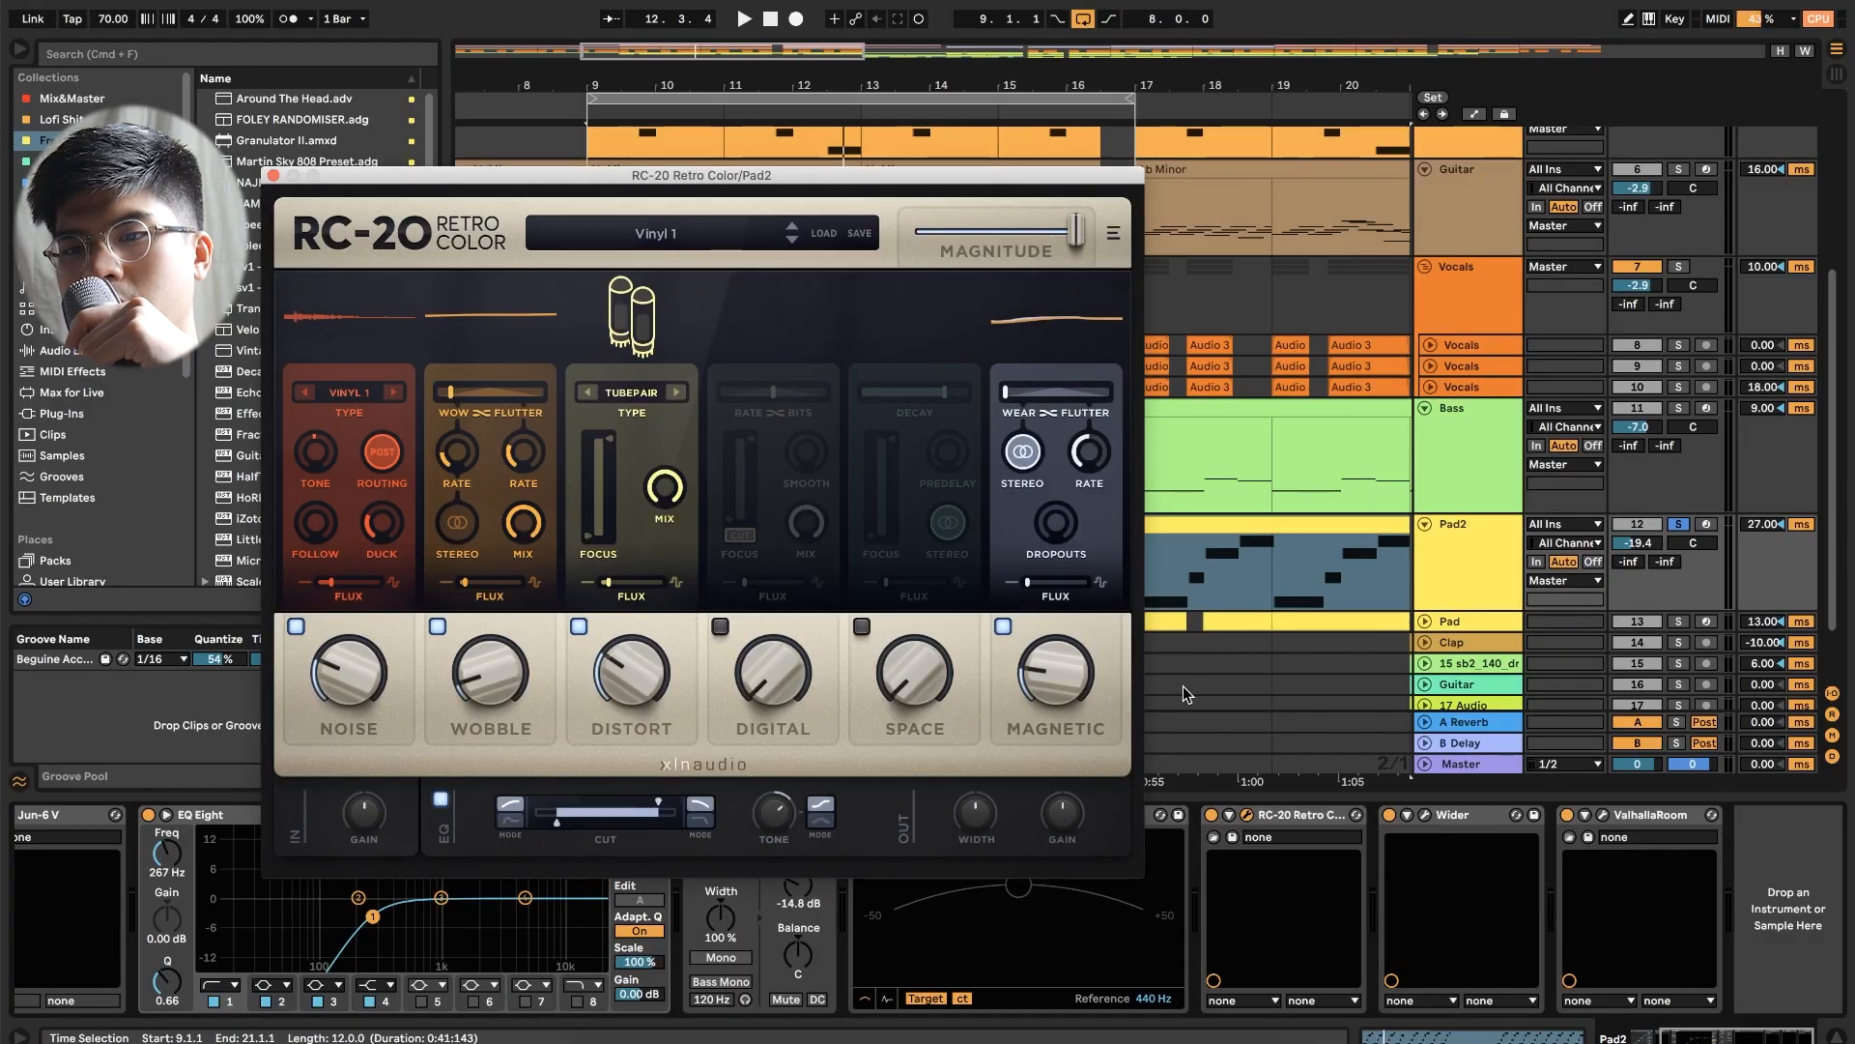
pyautogui.click(1424, 816)
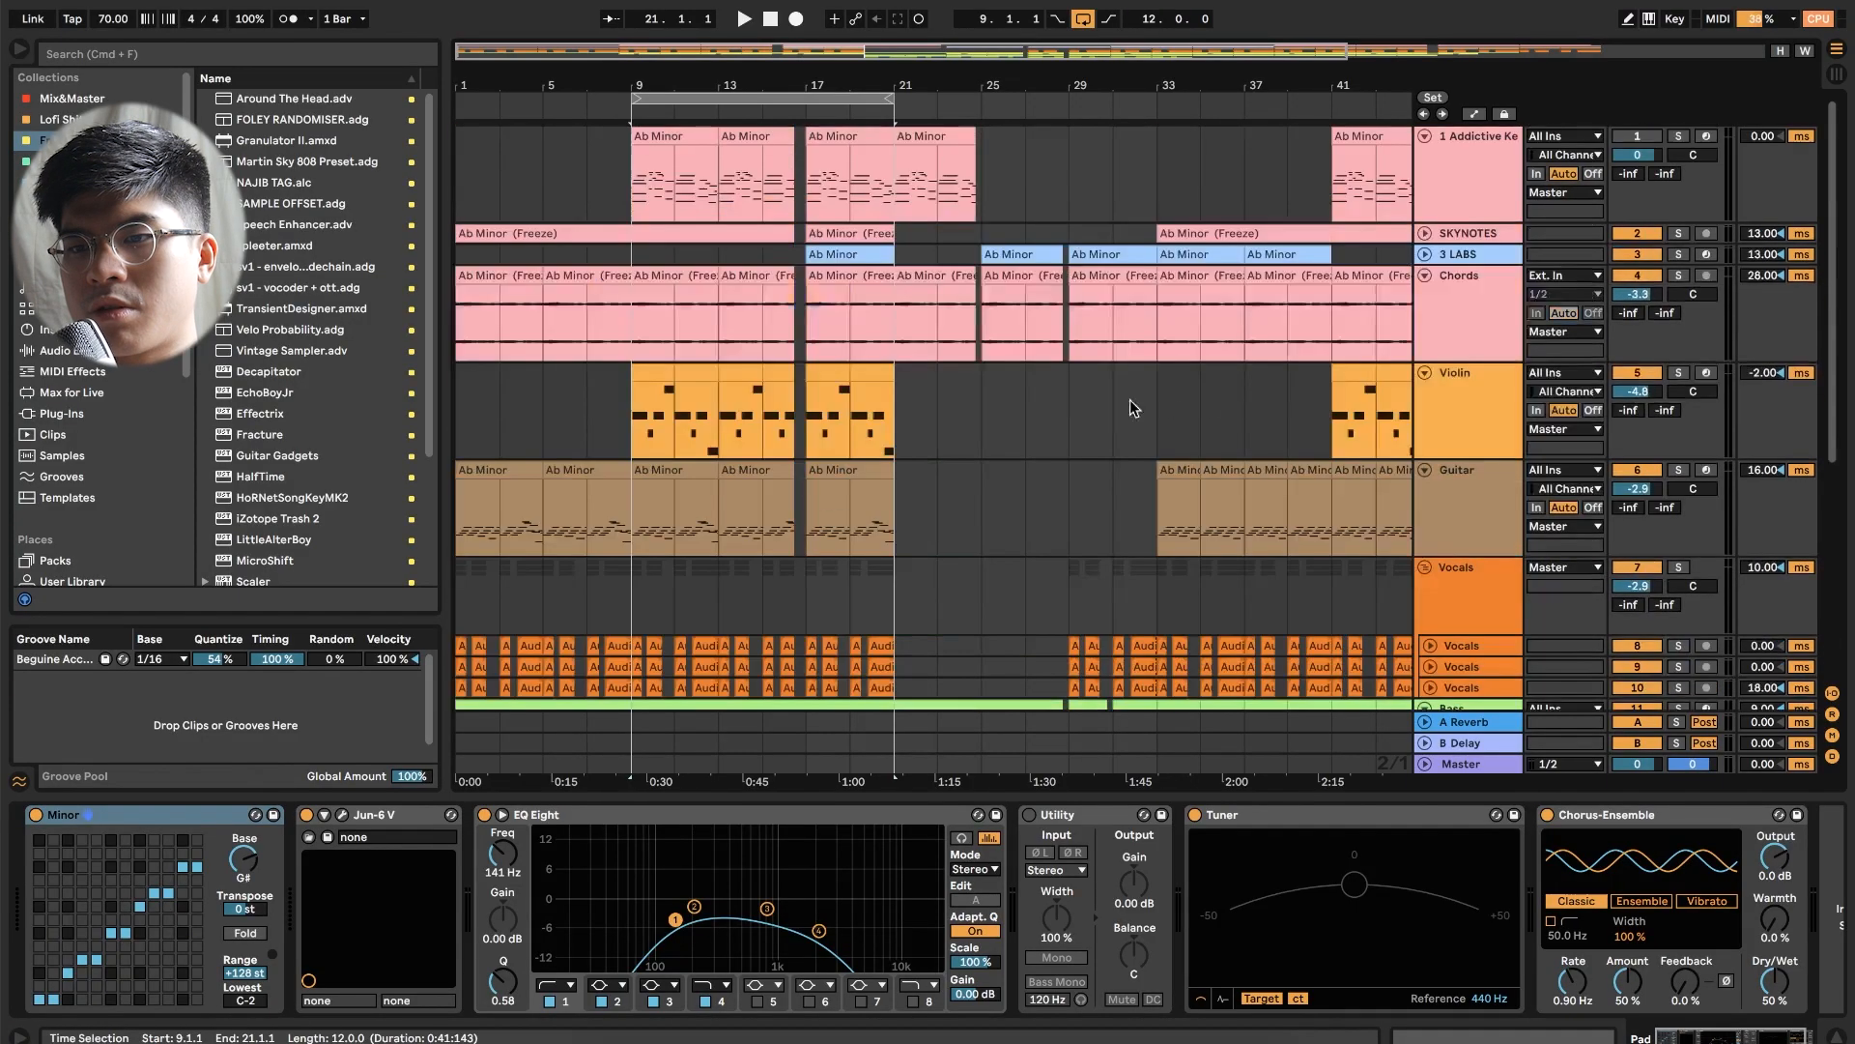
# Step: Unfold the 3 LABS track and play its first clip, at bar 17, together with the other tracks
pyautogui.click(846, 256)
pyautogui.press('u')
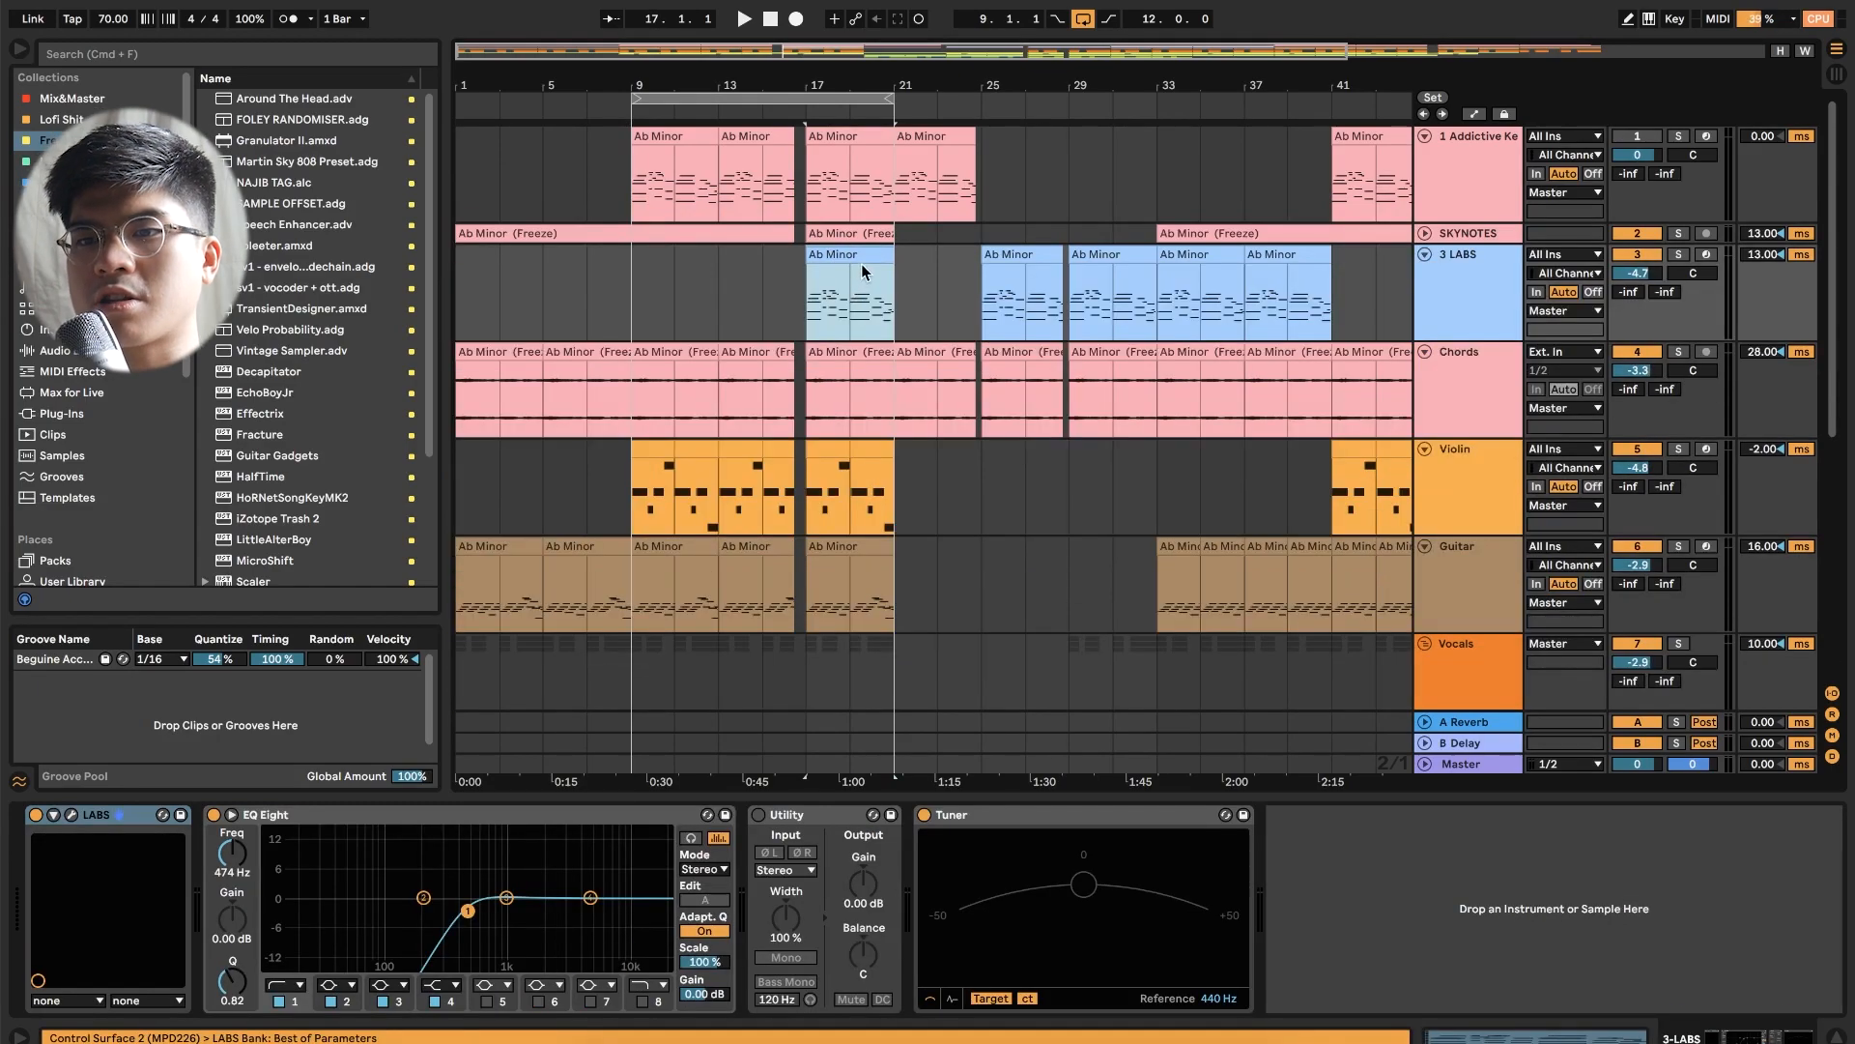
pyautogui.doubleClick(859, 254)
pyautogui.press('space')
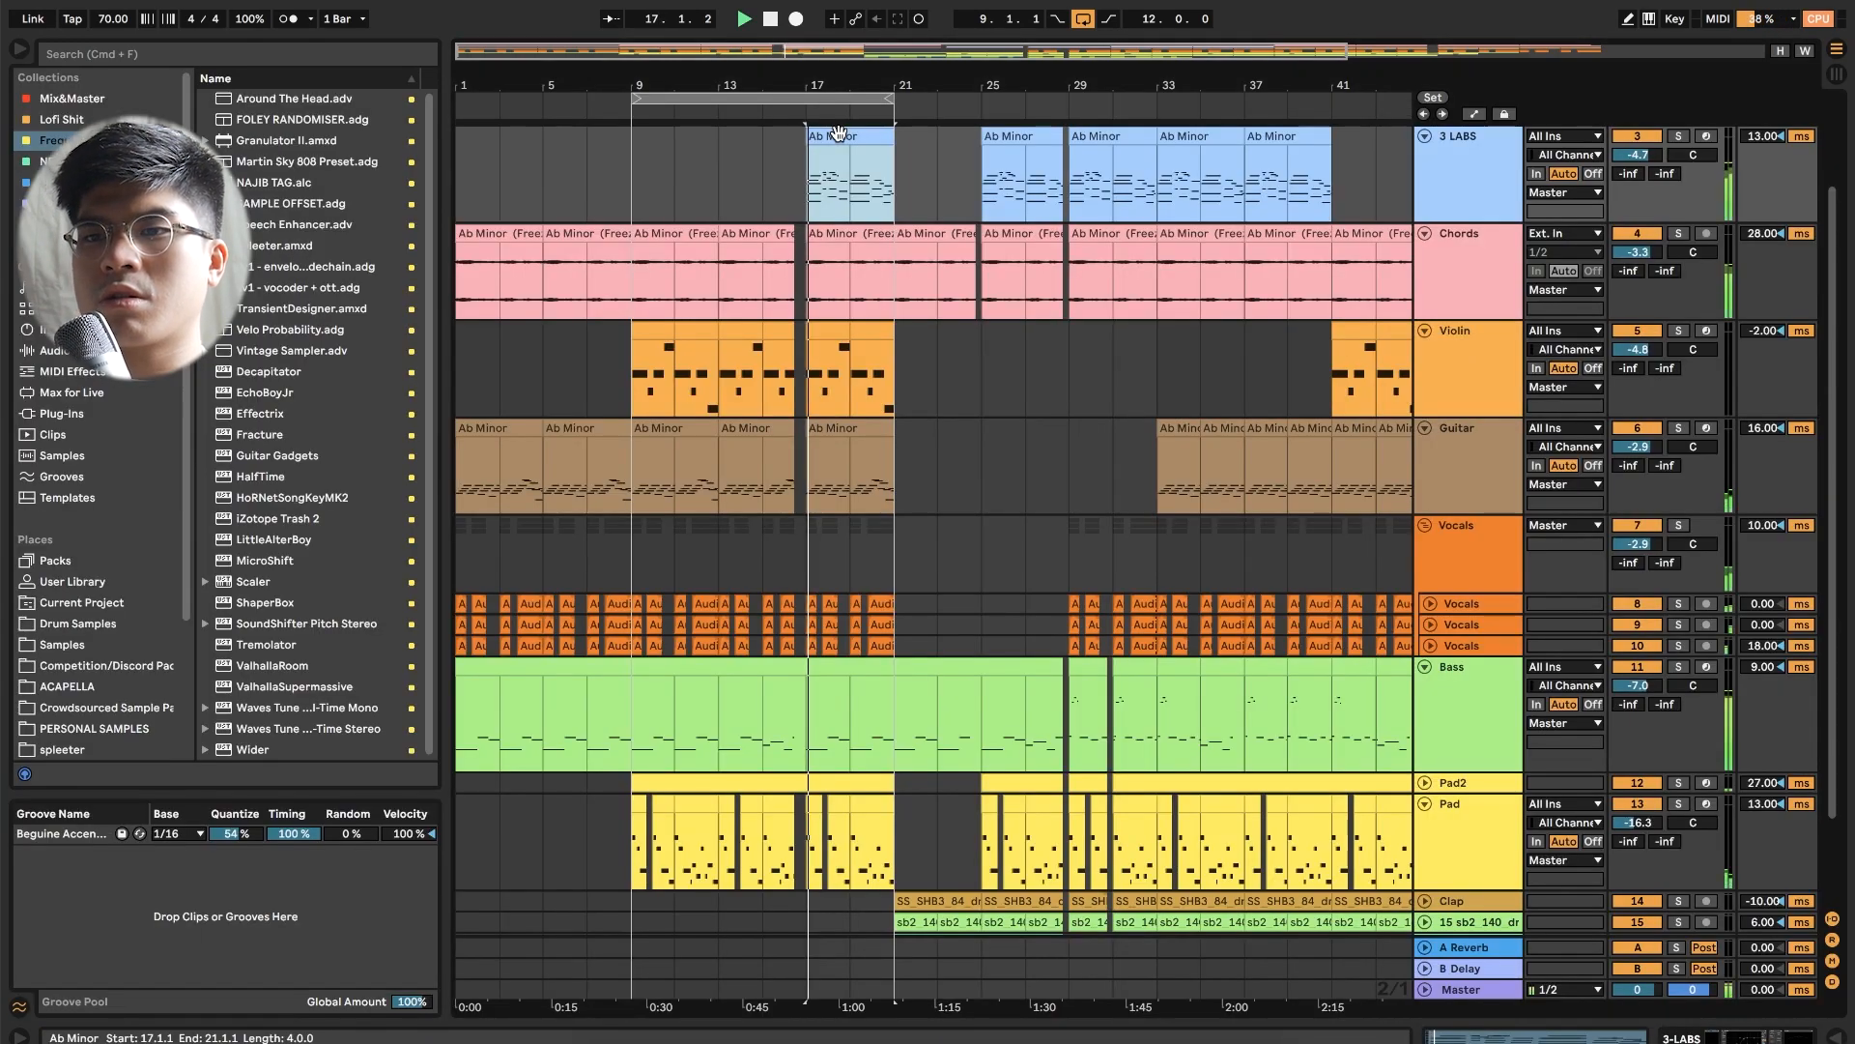
pyautogui.click(1682, 138)
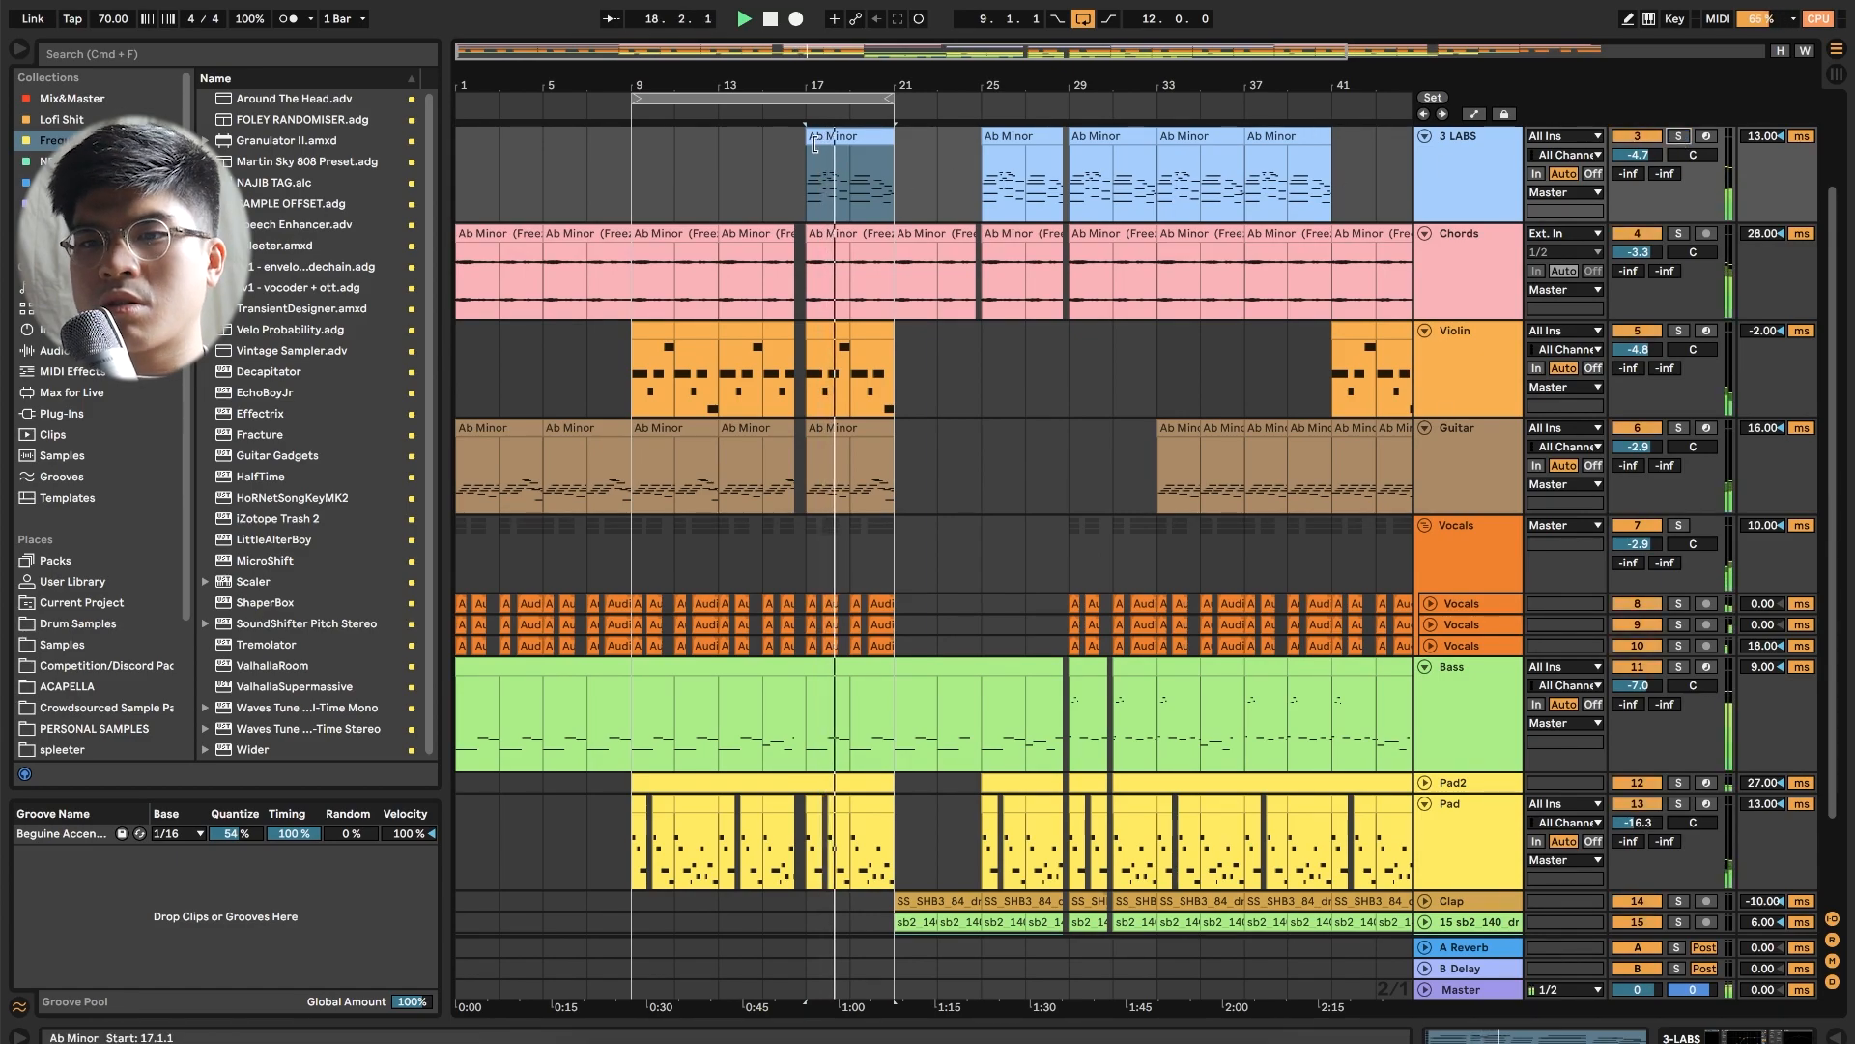
# Step: Examine the MIDI notes of the 3 LABS clip, and return to the arrangement overview during playback
pyautogui.doubleClick(1018, 180)
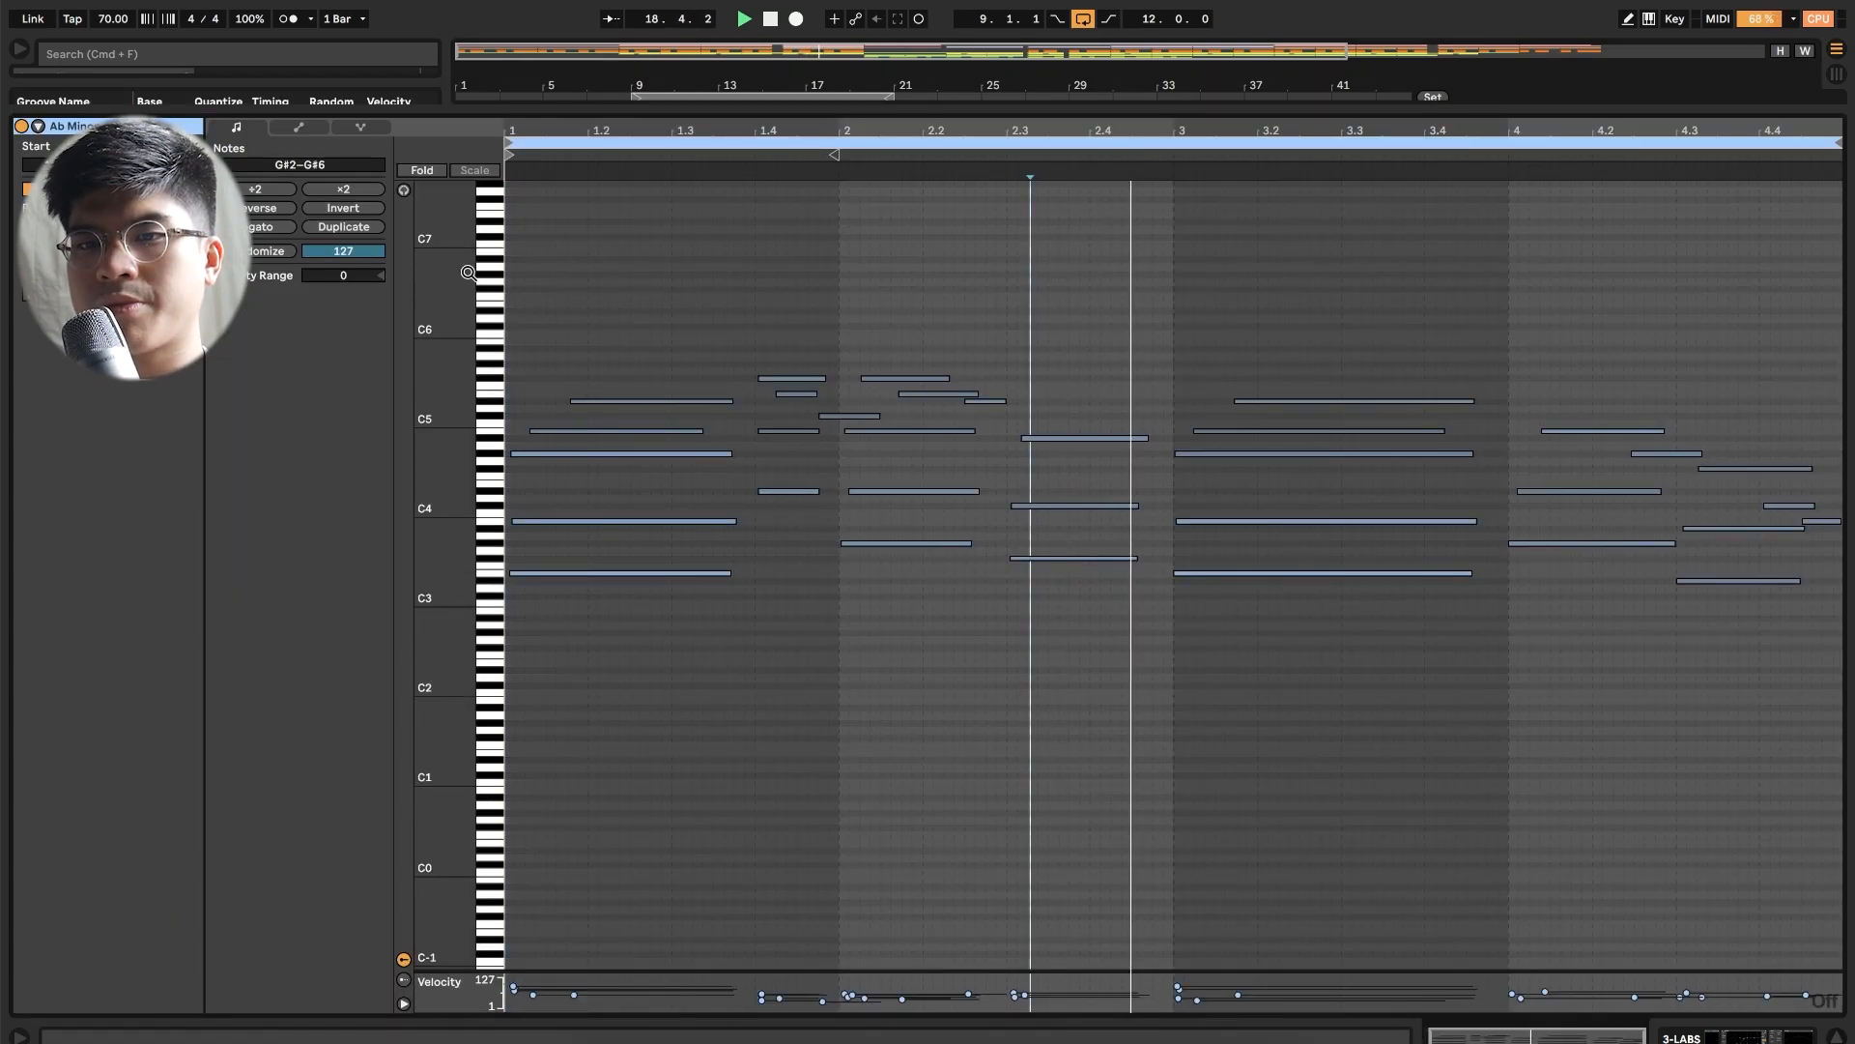
pyautogui.moveTo(674, 108); pyautogui.dragTo(674, 1034)
pyautogui.scroll(-2, 959, 334)
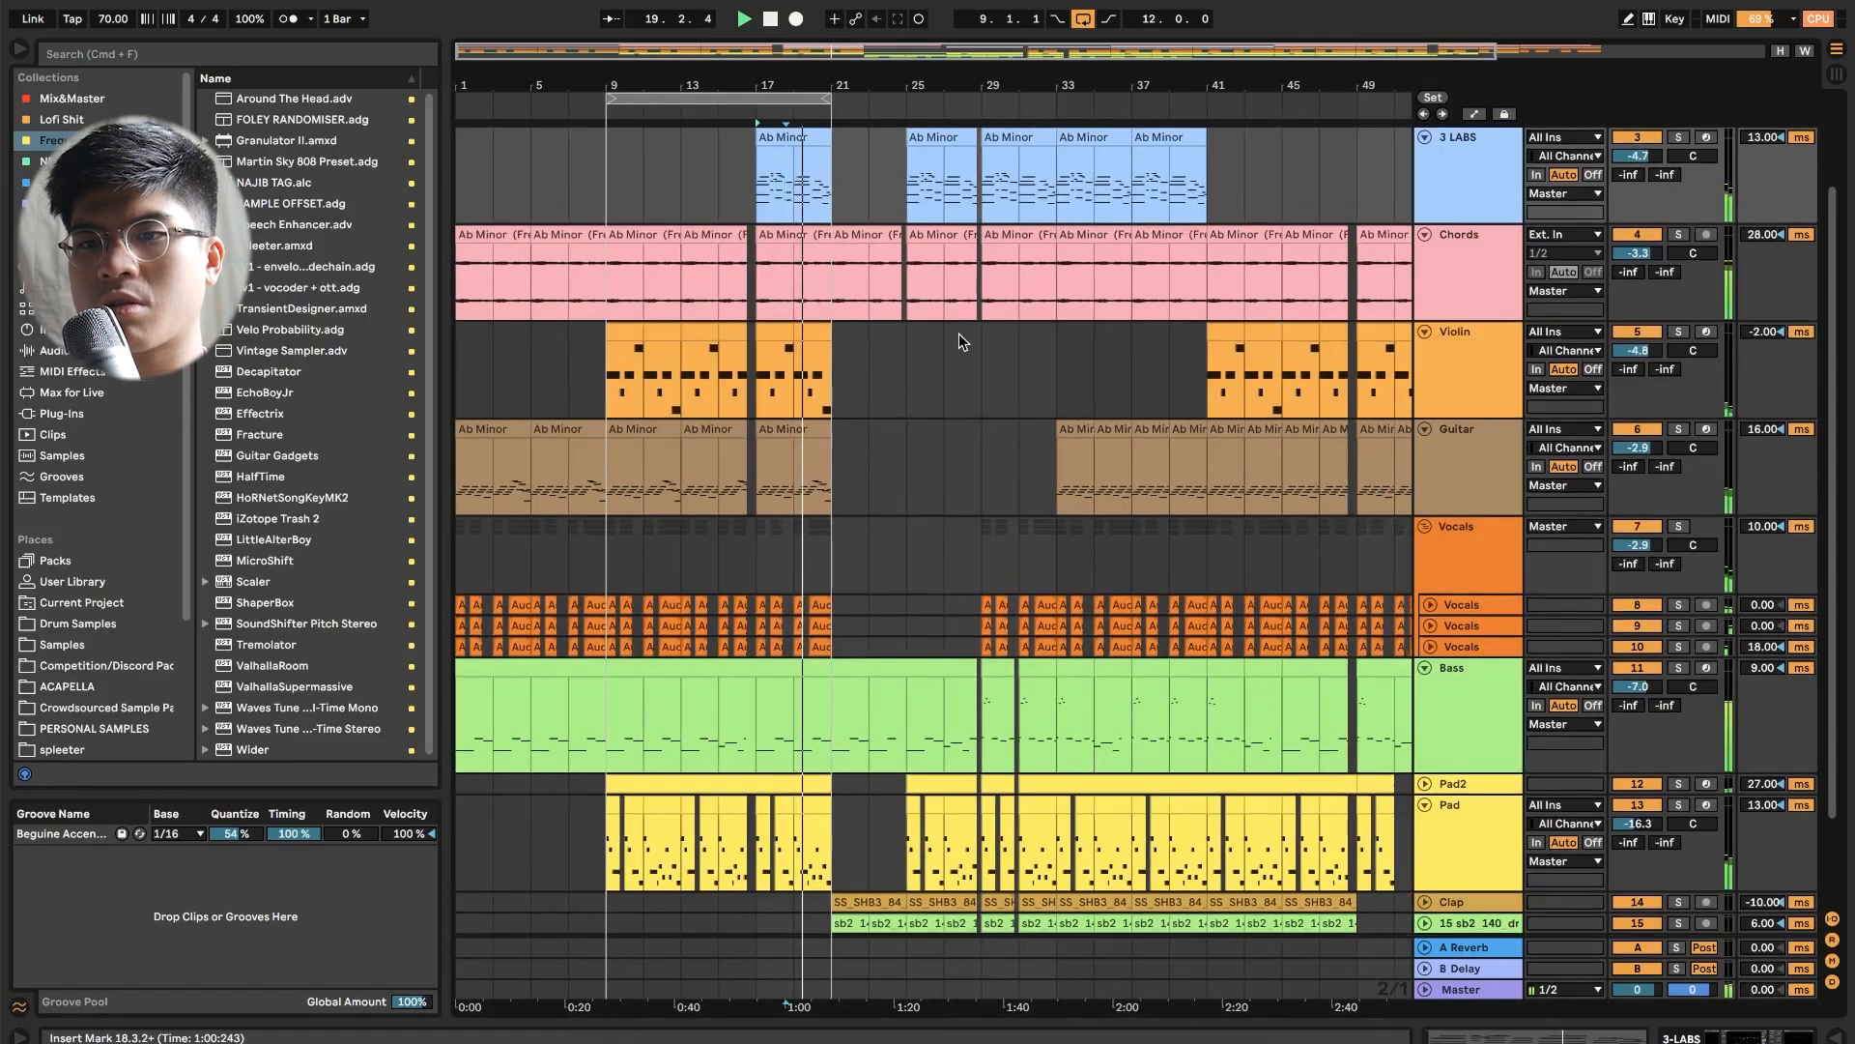
pyautogui.scroll(3, 965, 335)
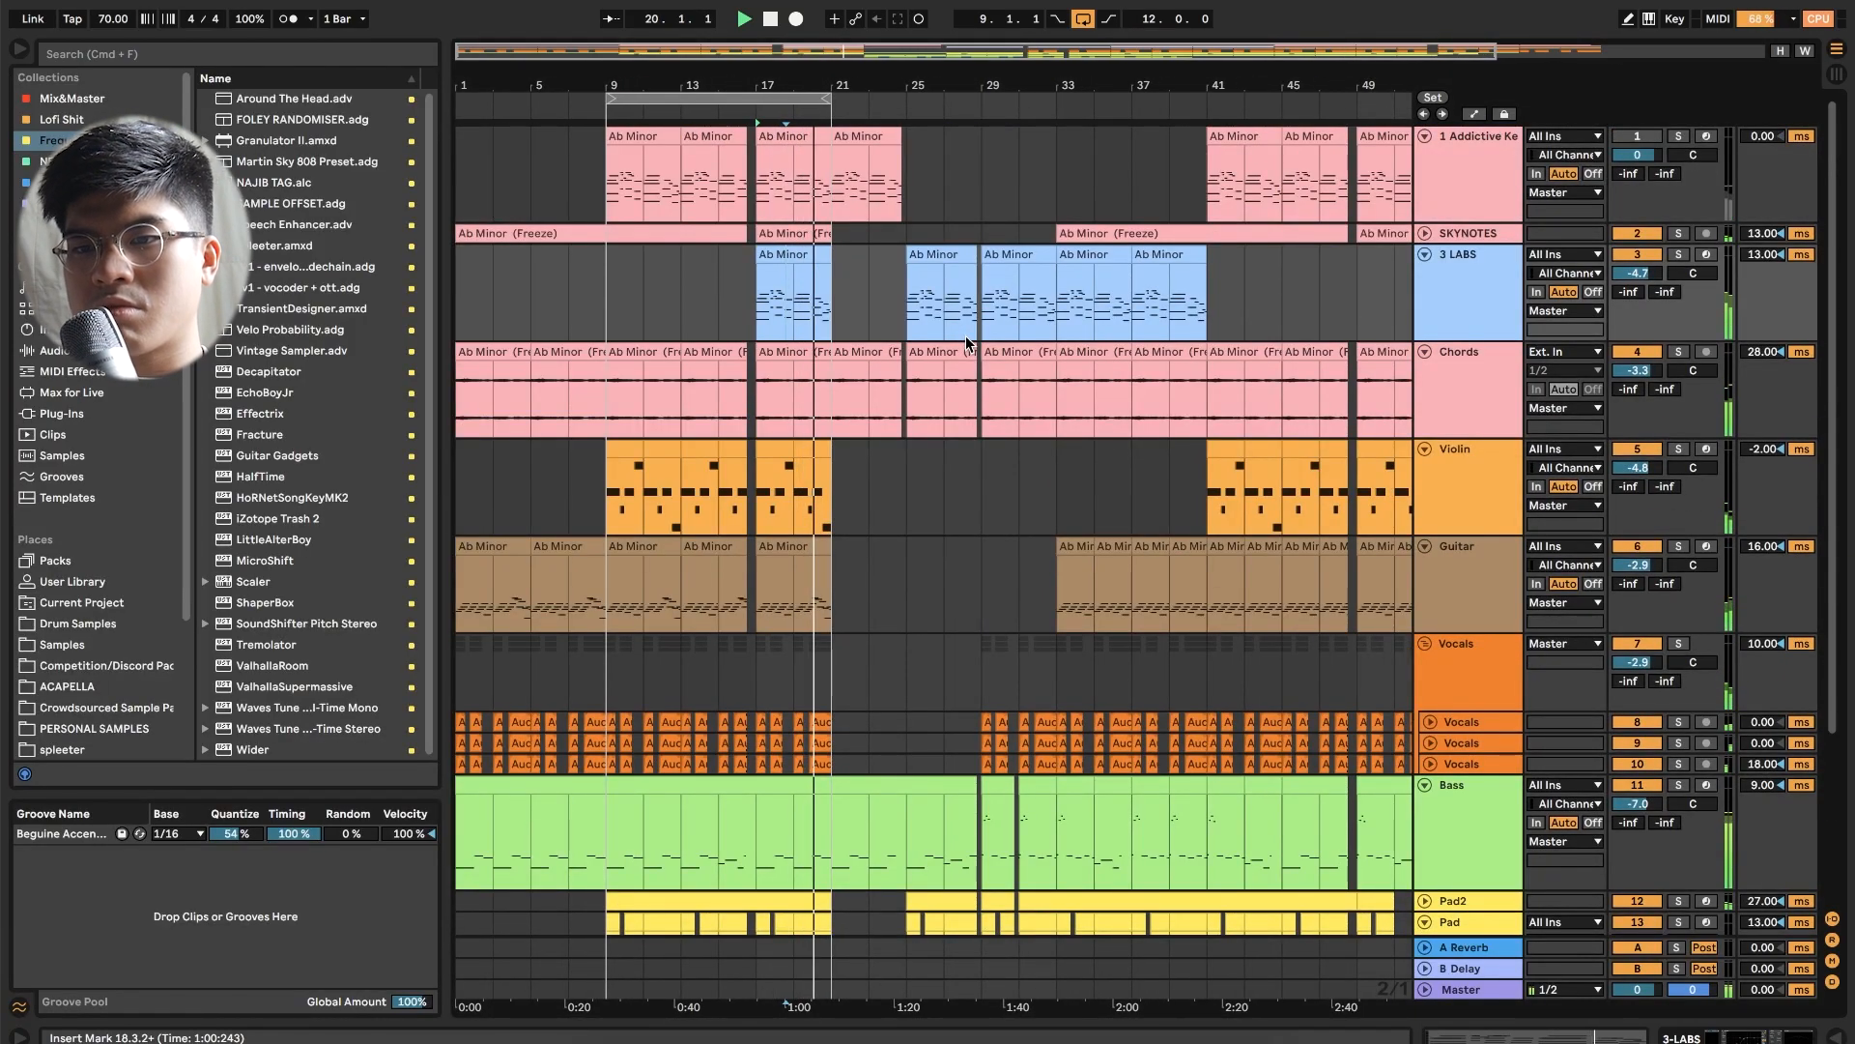